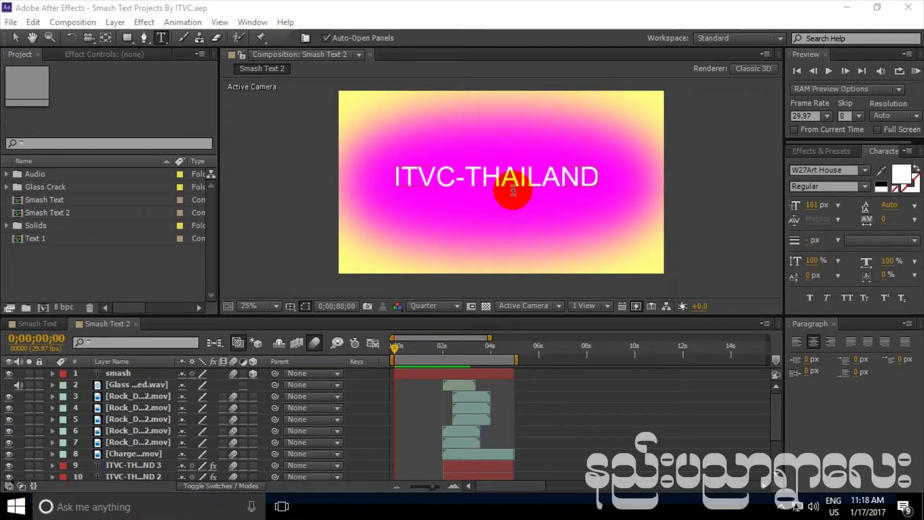
left_click(513, 190)
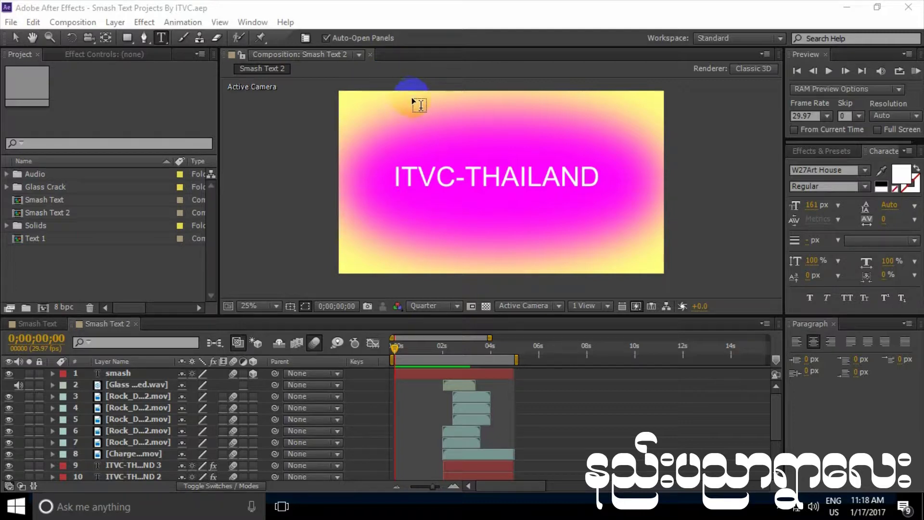
left_click(427, 122)
left_click_drag(426, 151, 426, 289)
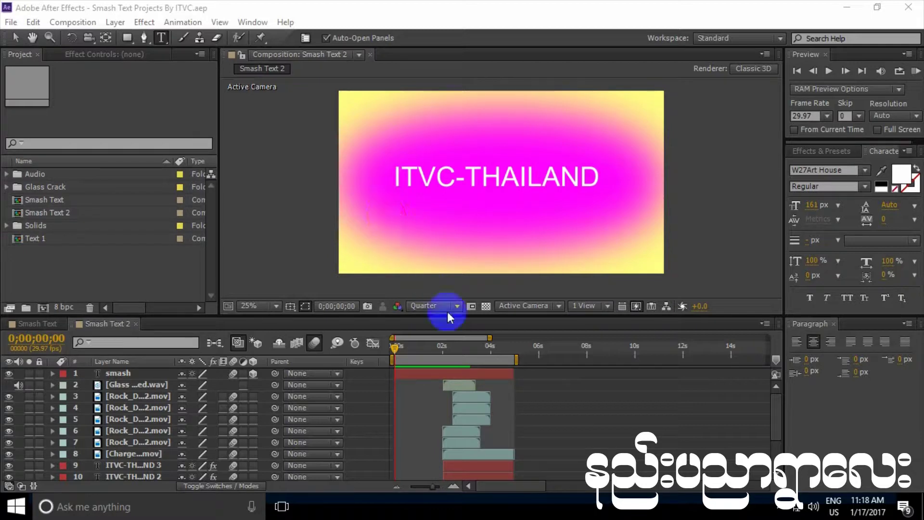
Step: Fit the composition view up to 100% and play a full-screen RAM preview of Smash Text 2
left_click(278, 307)
left_click(289, 76)
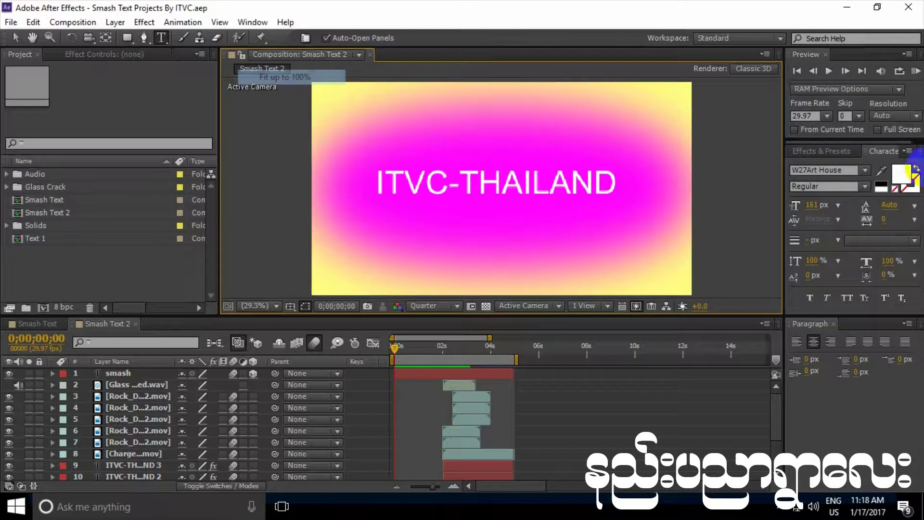
left_click(917, 70)
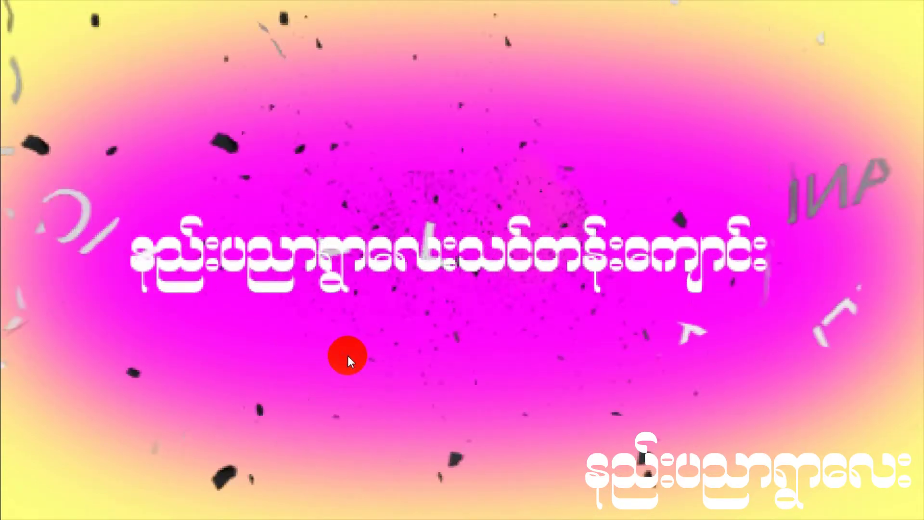
left_click(348, 355)
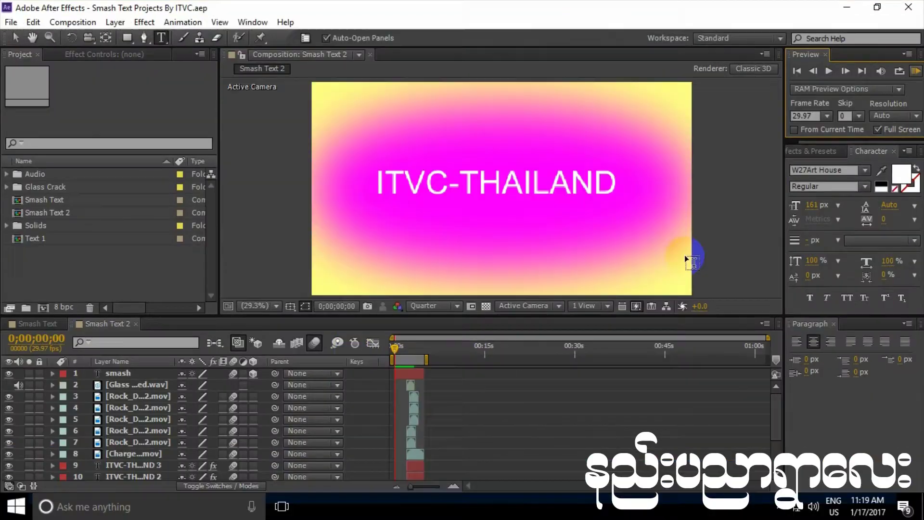
Step: Play a full-screen RAM preview of the Smash Text composition and return to Smash Text 2
left_click(32, 324)
left_click(399, 345)
left_click_drag(398, 345, 367, 352)
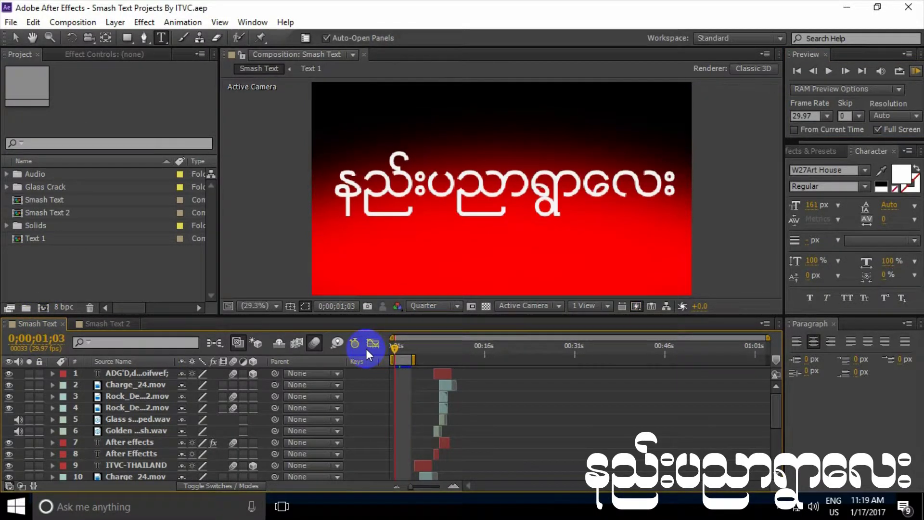
left_click(916, 71)
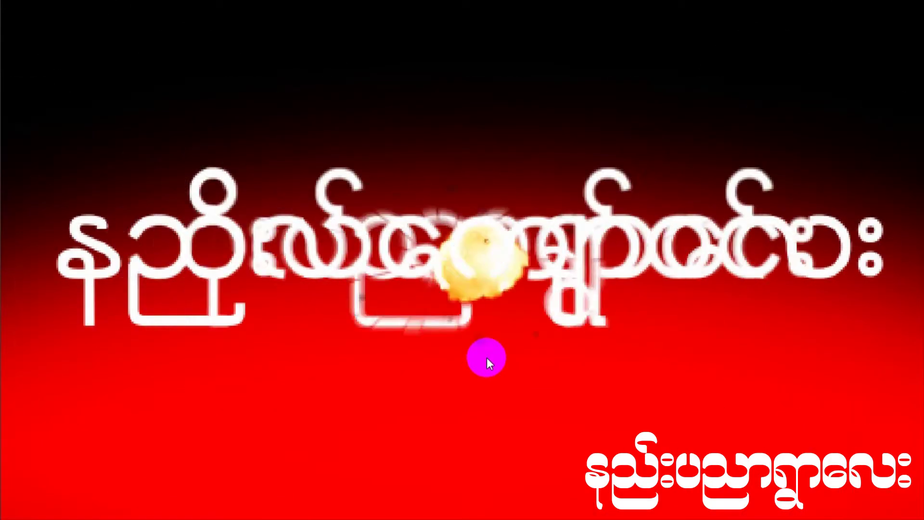
left_click(487, 358)
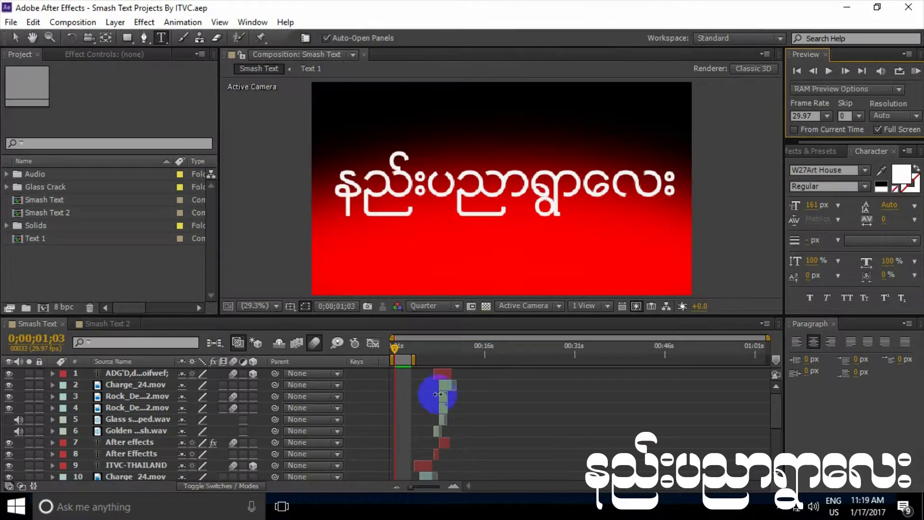
left_click(104, 328)
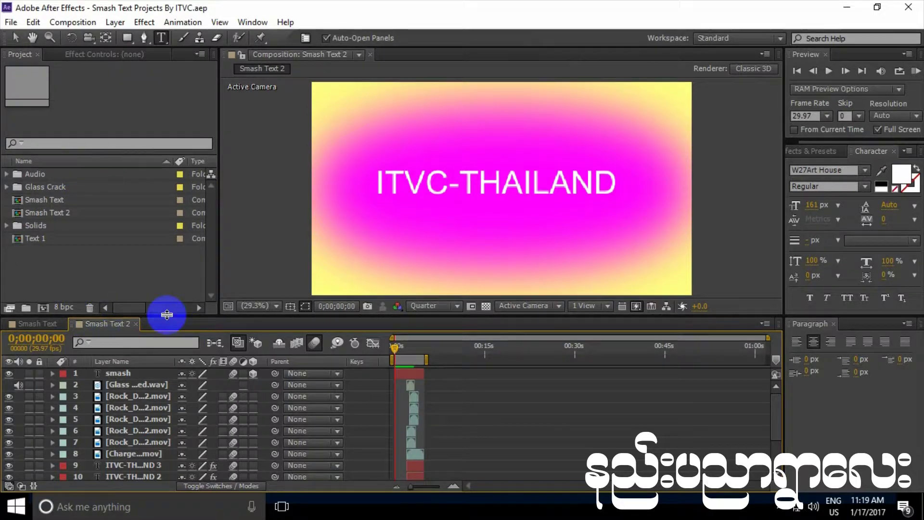
Step: Start a new composition with a frame rate of 29.97 frames per second
left_click(70, 22)
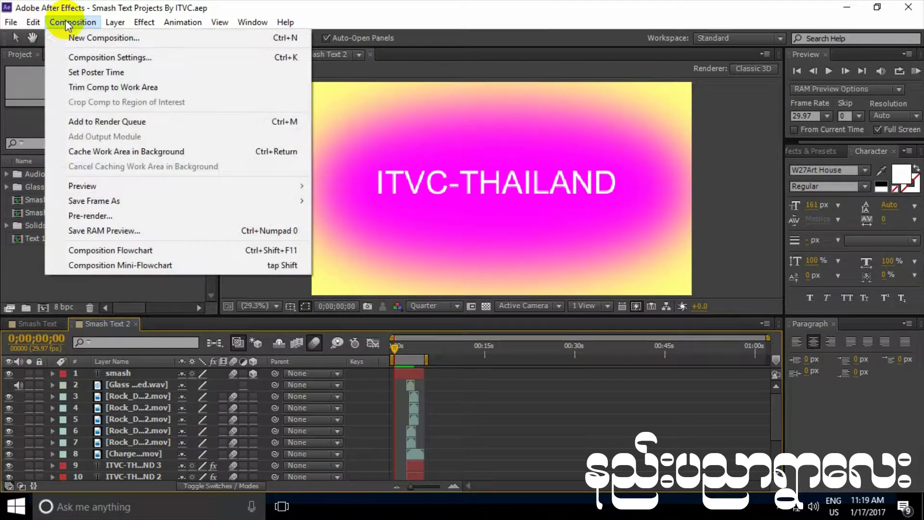
left_click(107, 39)
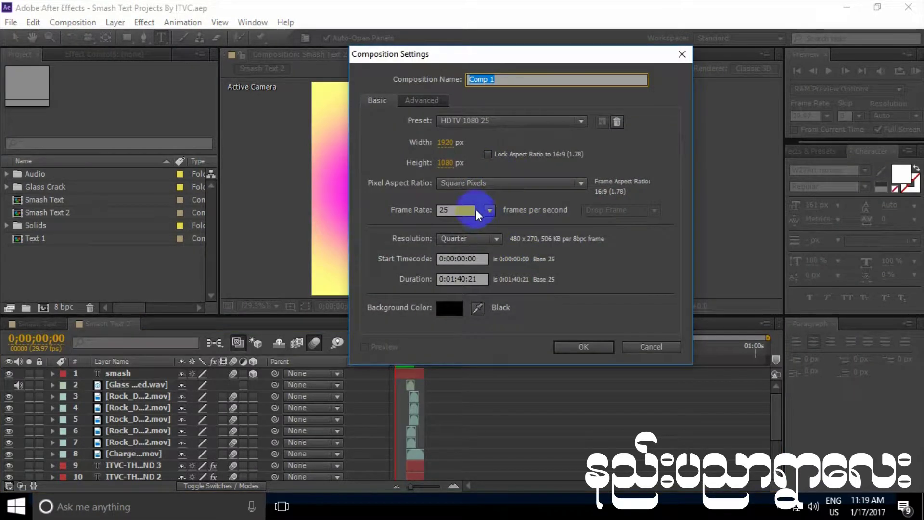
left_click(487, 210)
left_click(505, 314)
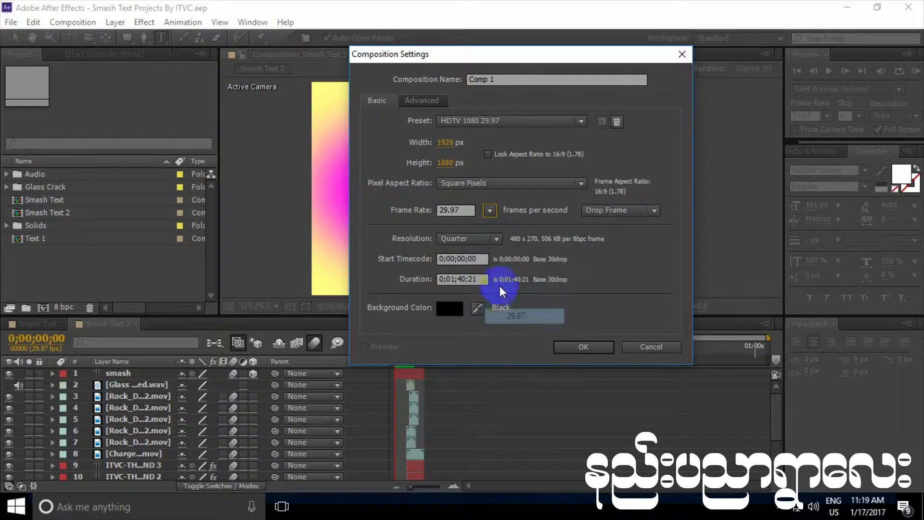
Step: Set the new composition's duration to 0;00;10;00
left_click(456, 280)
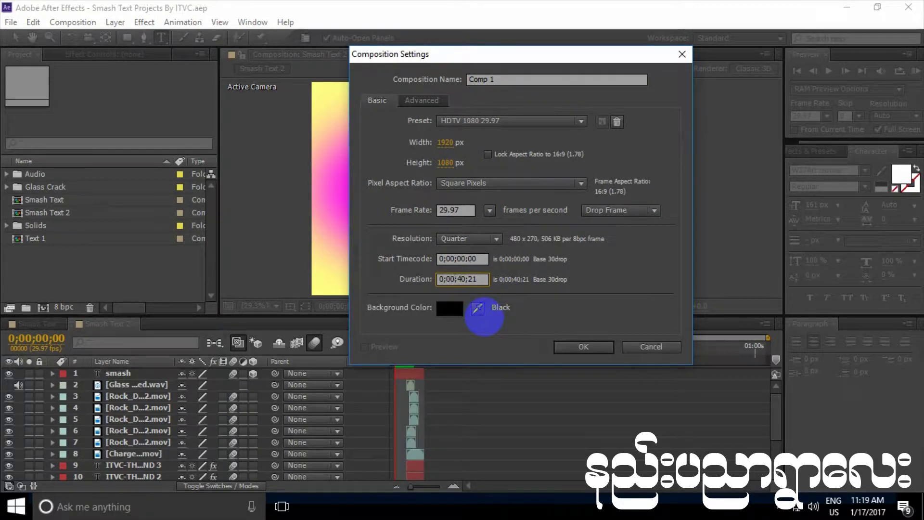
double_click(460, 279)
type("0")
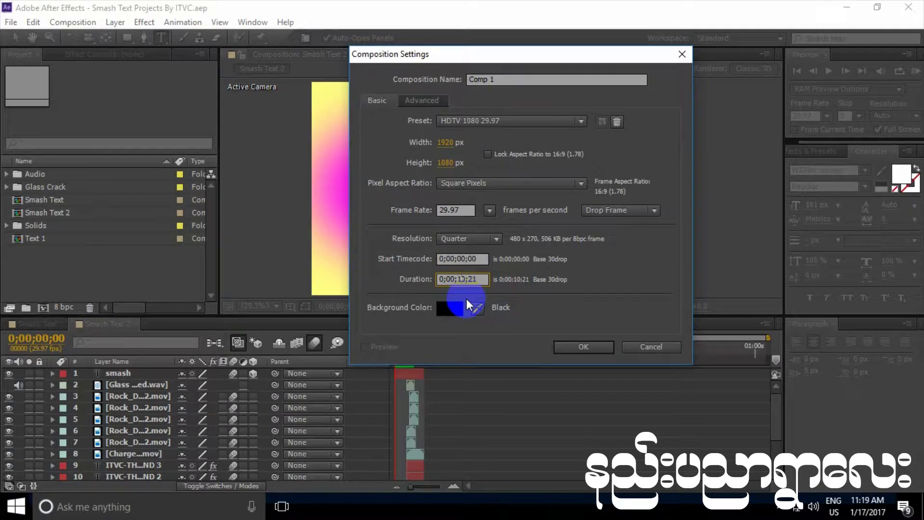
double_click(474, 279)
key("BackSpace")
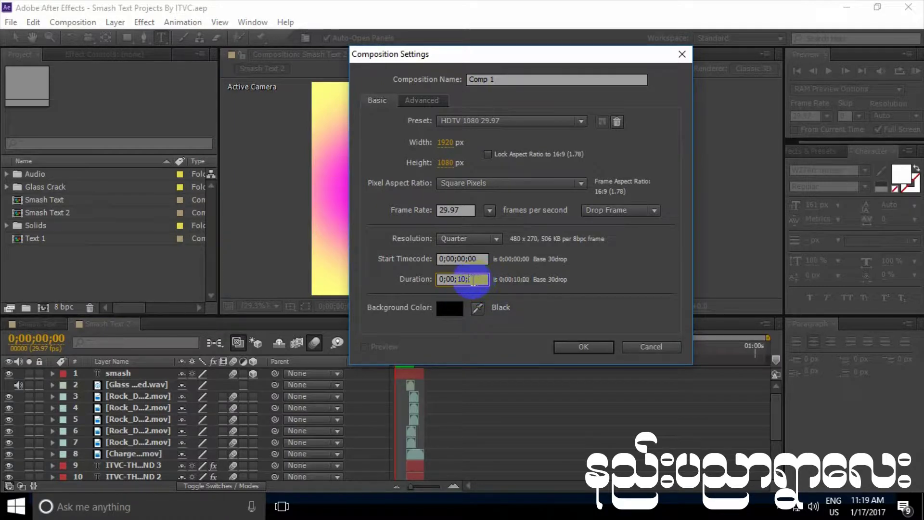
type("00")
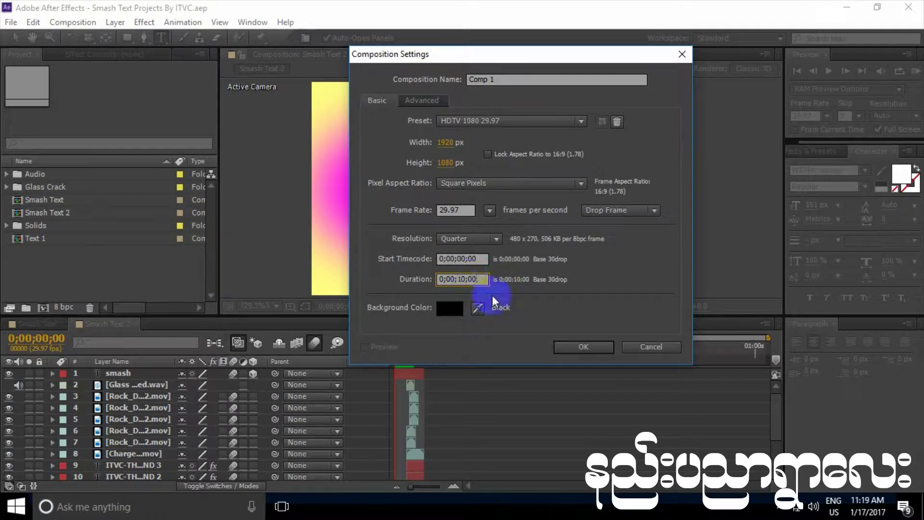
Step: Name the new composition "Smash Text 3" and create it
left_click(486, 79)
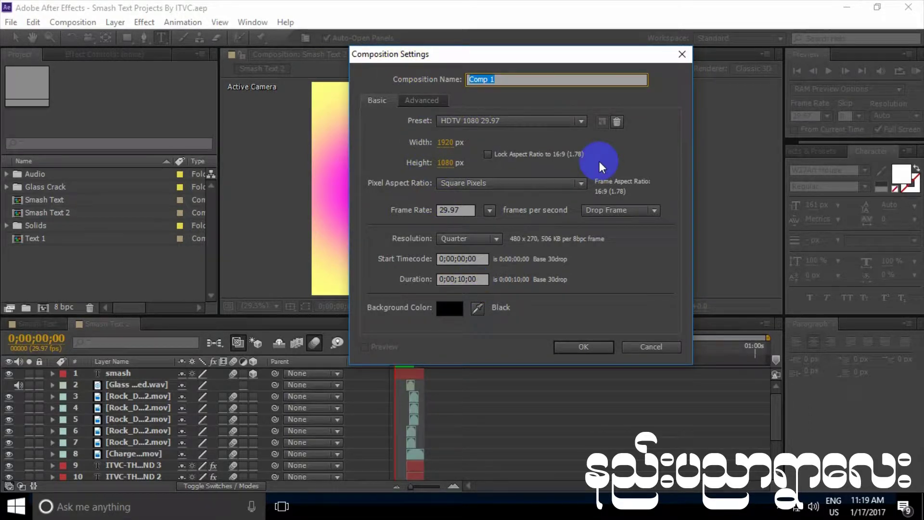
type("Smash")
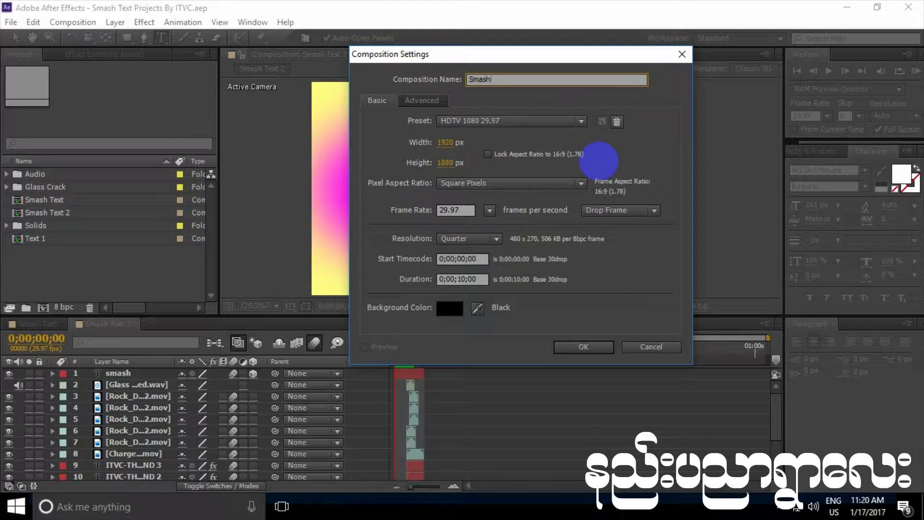
type(" Text 3")
left_click(586, 348)
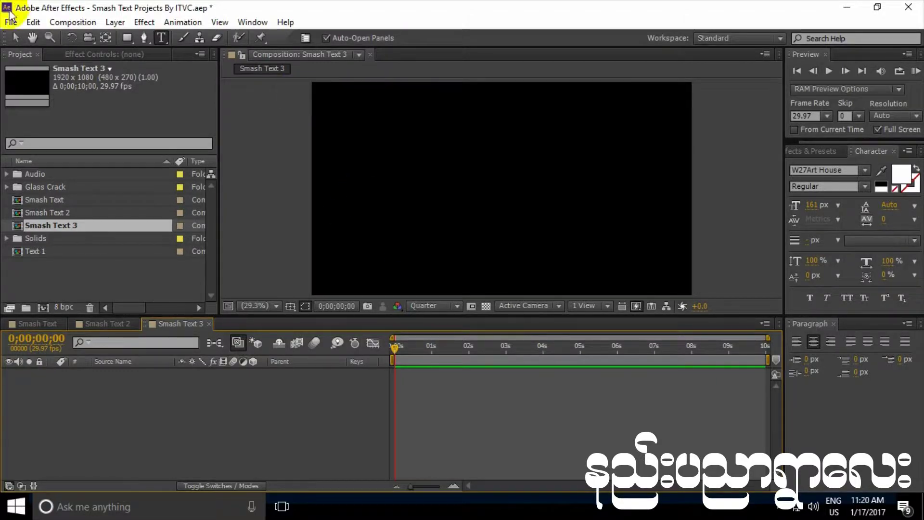
Step: Switch from the Type tool to the Selection tool
left_click(16, 37)
left_click(107, 42)
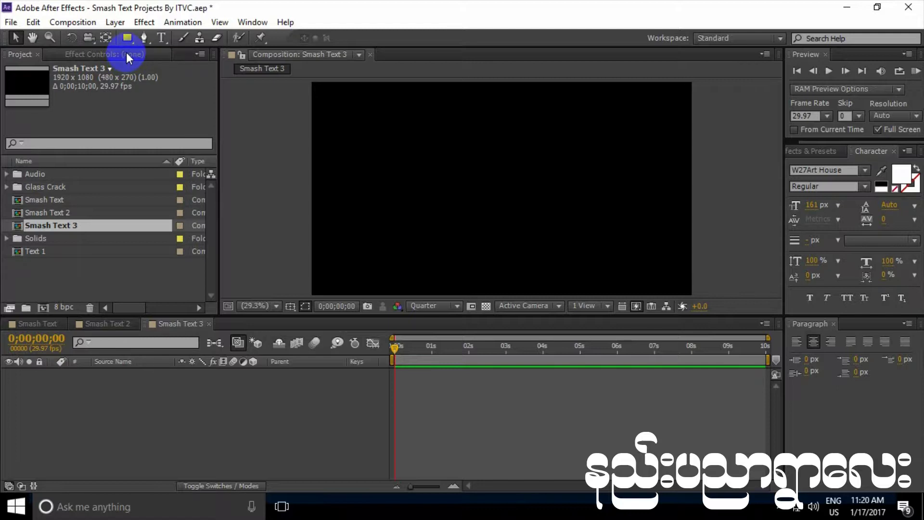
left_click(105, 39)
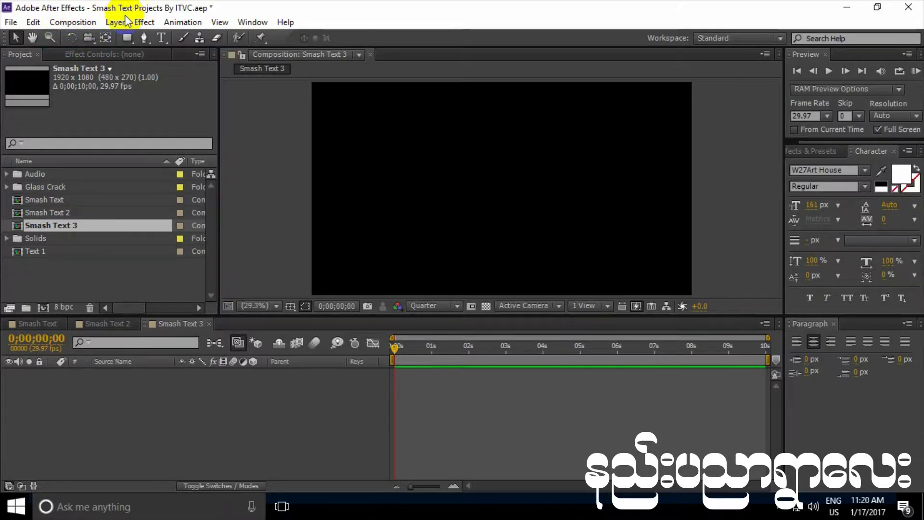
left_click(144, 38)
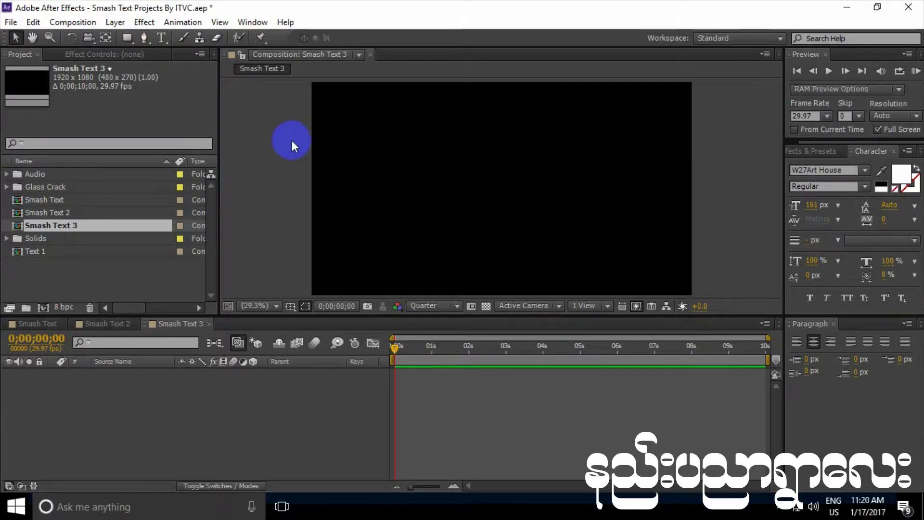
Step: Add a 1920 x 1080 px solid layer in light magenta to Smash Text 3
left_click(120, 23)
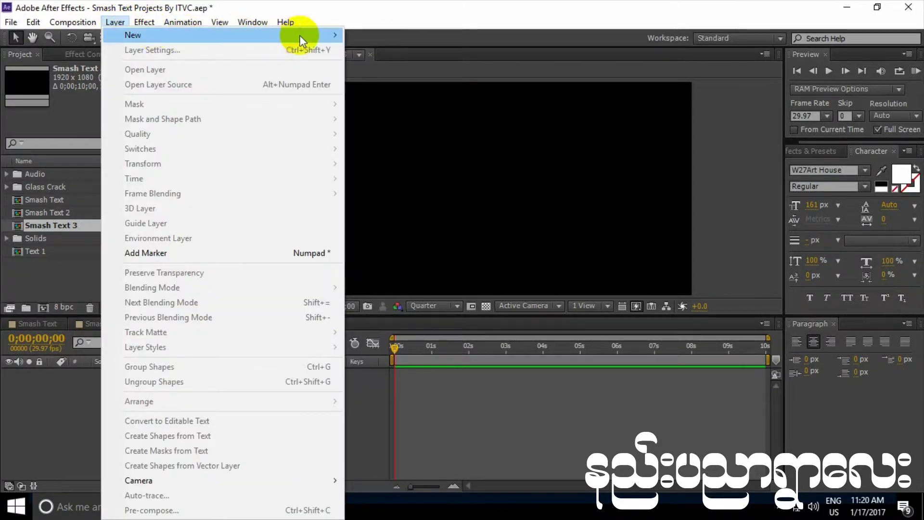
mouse_move(308, 35)
left_click(377, 47)
left_click(325, 261)
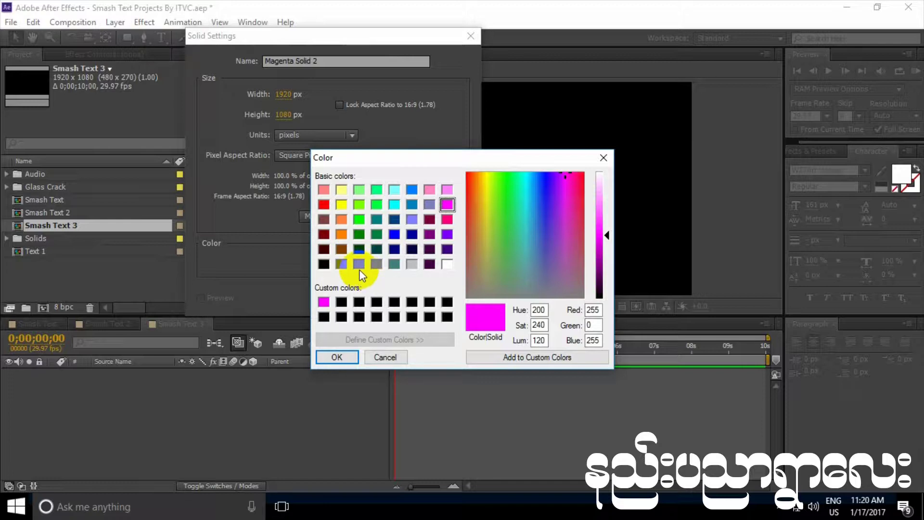
left_click(446, 191)
left_click(336, 356)
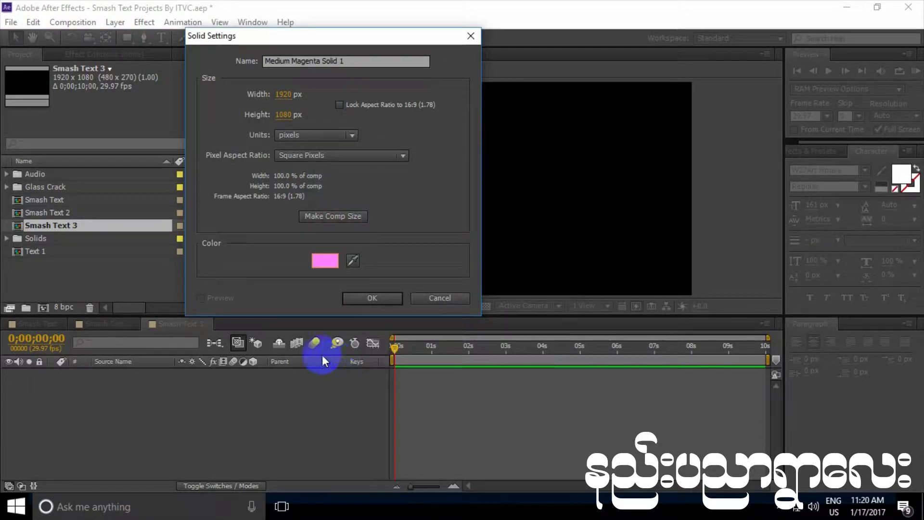
left_click(381, 297)
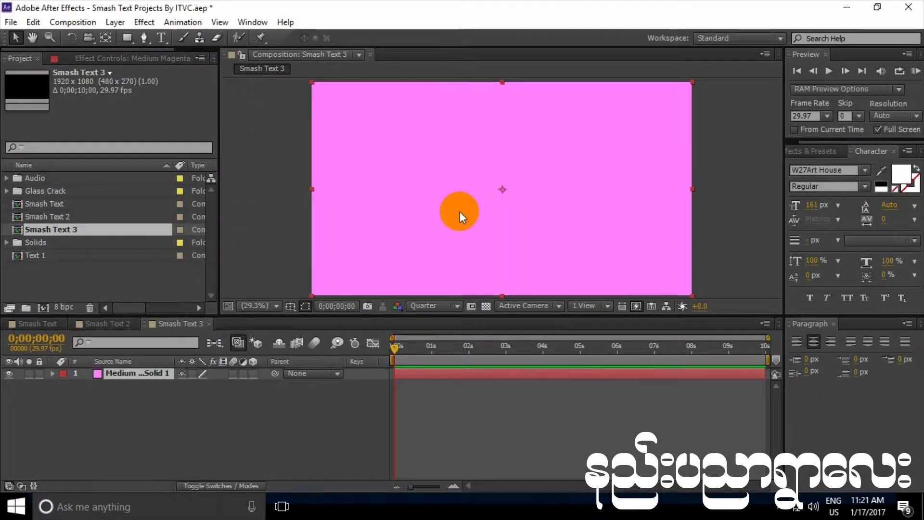
Step: Add a 1920 x 1080 px orange solid layer above the magenta solid
key("comma")
key("comma")
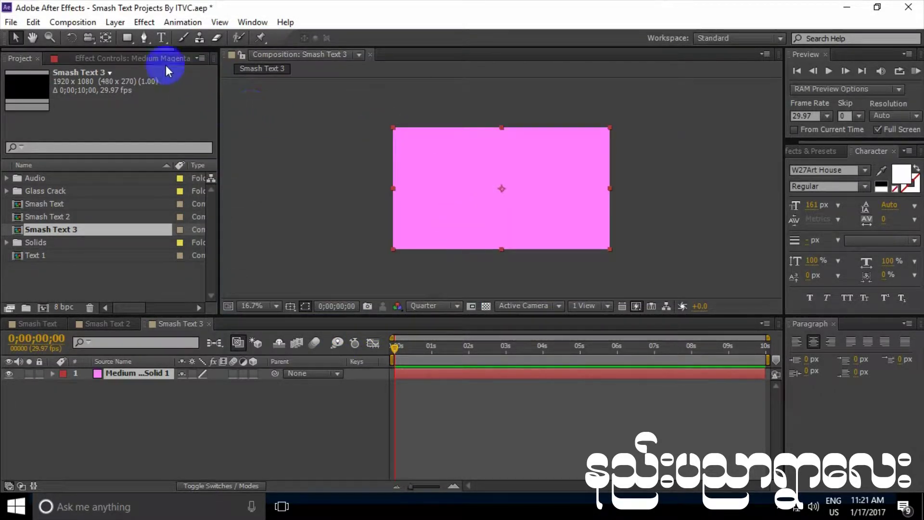
left_click(122, 24)
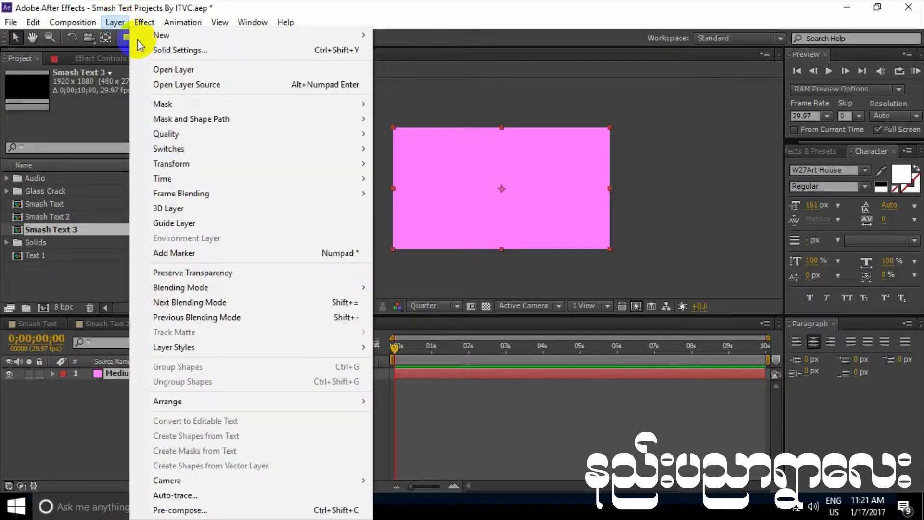
mouse_move(376, 43)
left_click(407, 50)
left_click(330, 260)
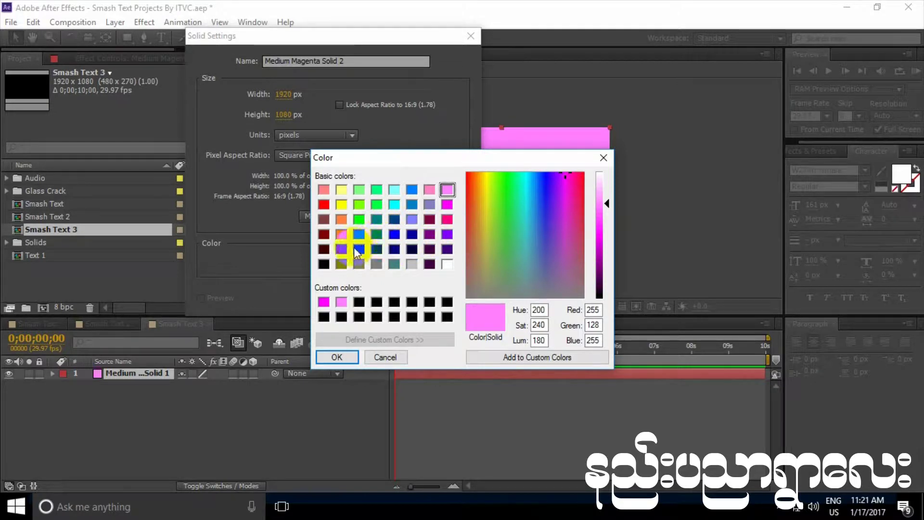
left_click(342, 234)
left_click(344, 357)
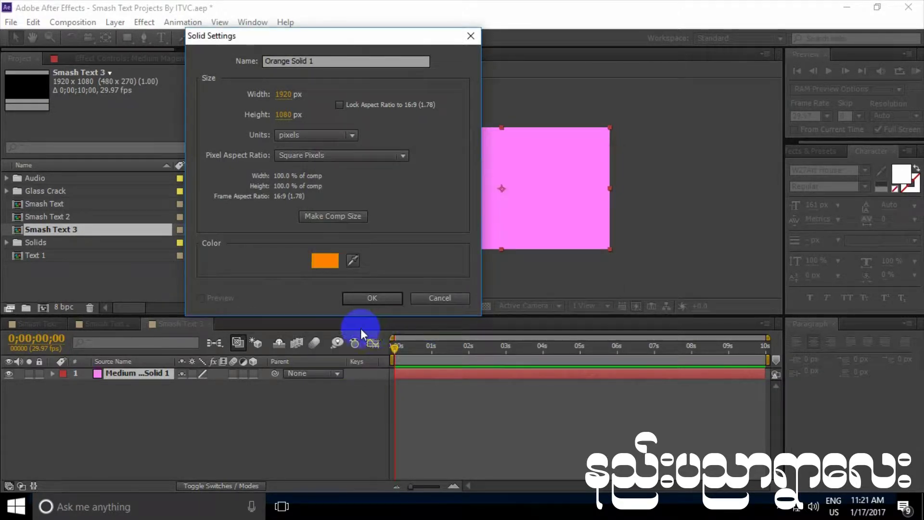
left_click(363, 300)
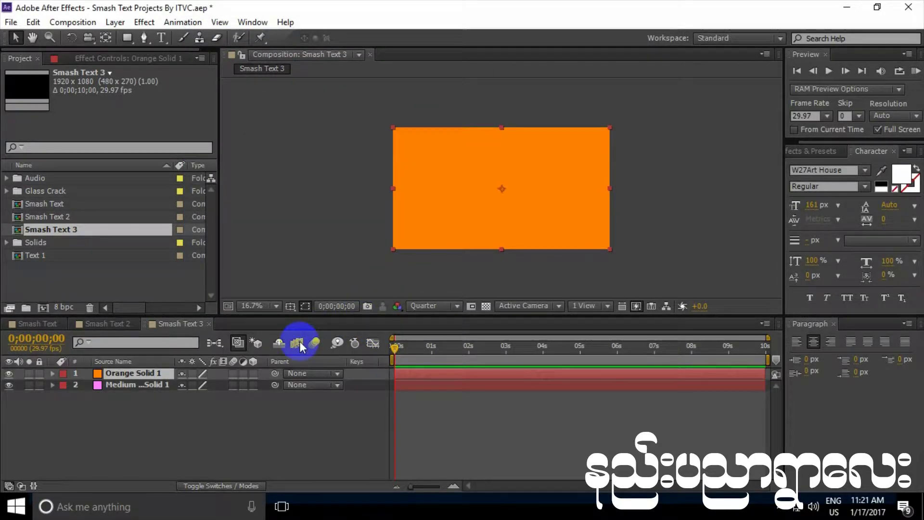
Step: Mask the orange solid with an ellipse filling the whole layer, using the Ellipse tool, and select the layer
left_click(128, 38)
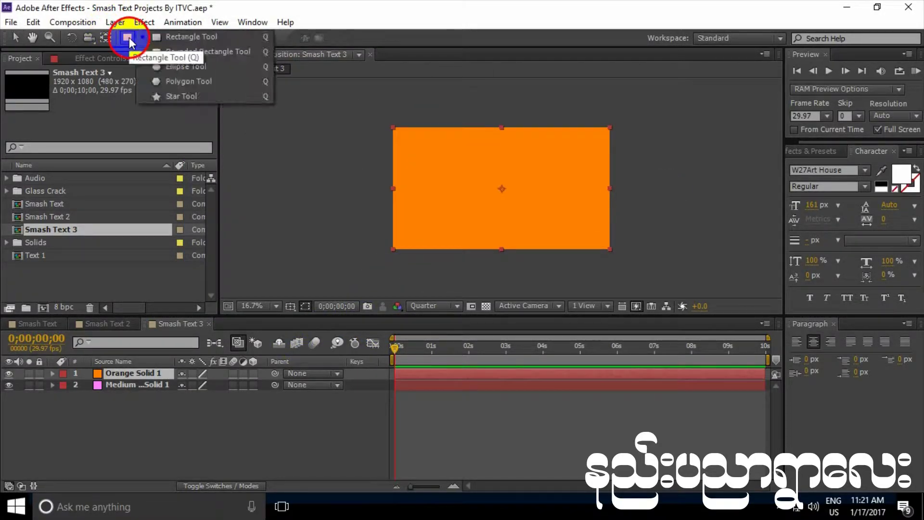
left_click(195, 68)
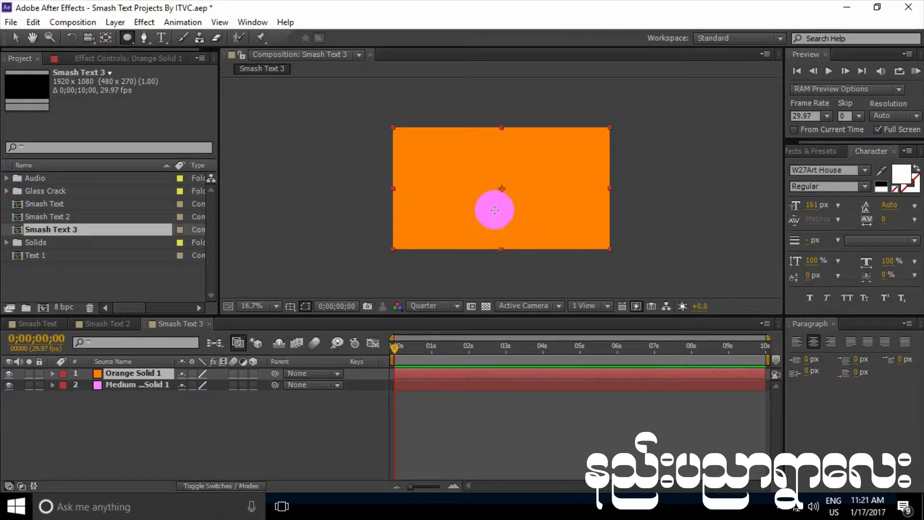
double_click(126, 38)
key("v")
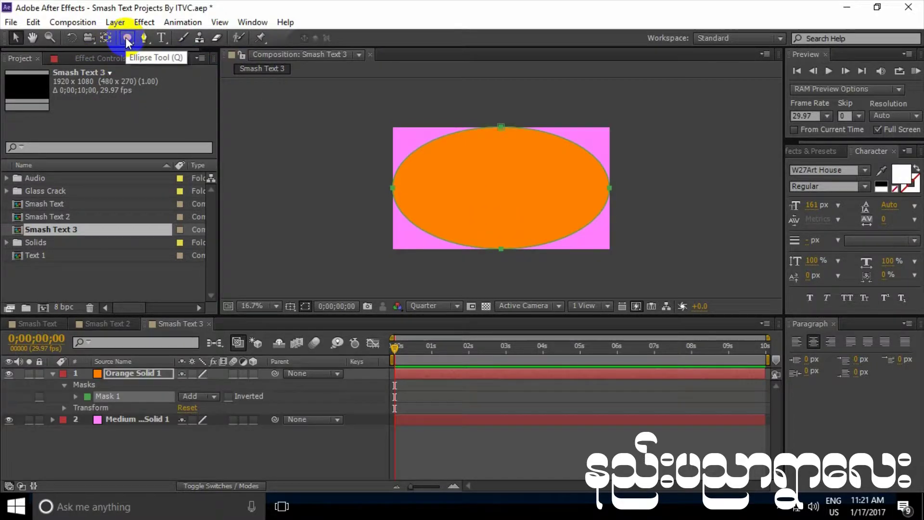
left_click(129, 374)
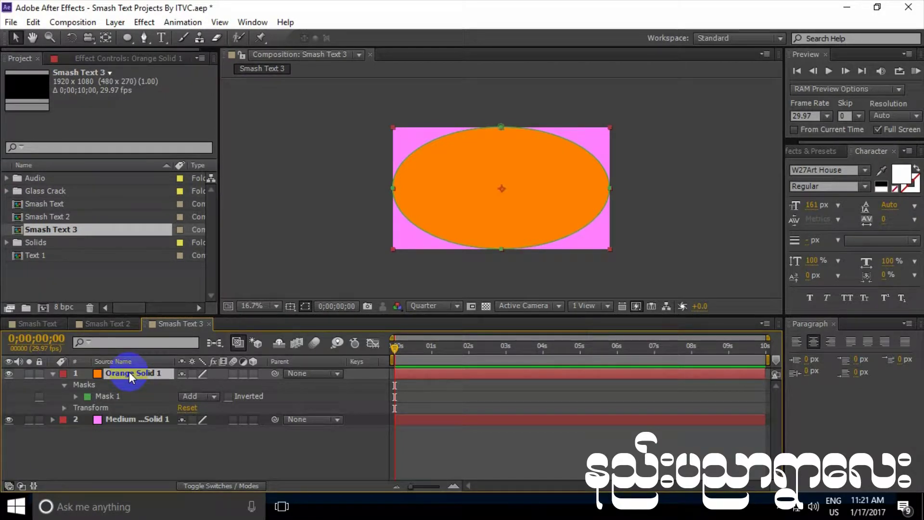
Step: Scale the orange solid down to 92% and feather its elliptical mask by 216 pixels
key("s")
left_click_drag(219, 384, 200, 384)
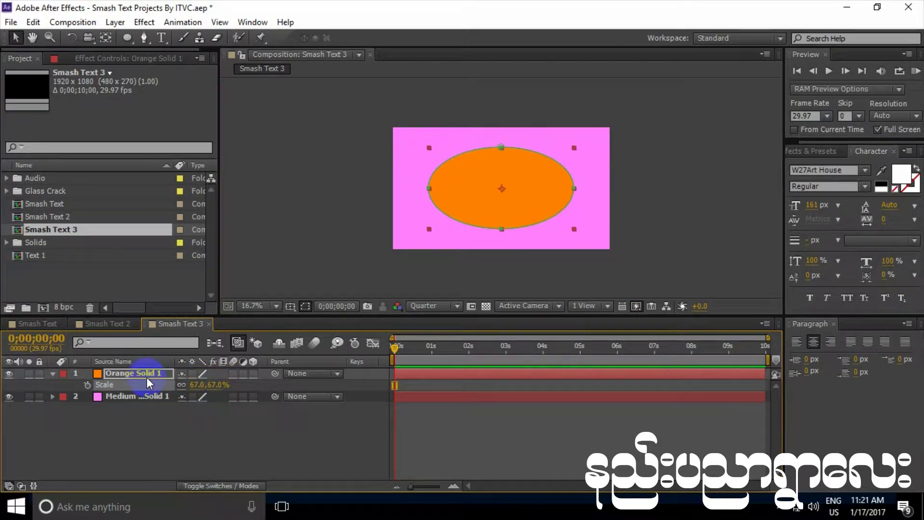
key("f")
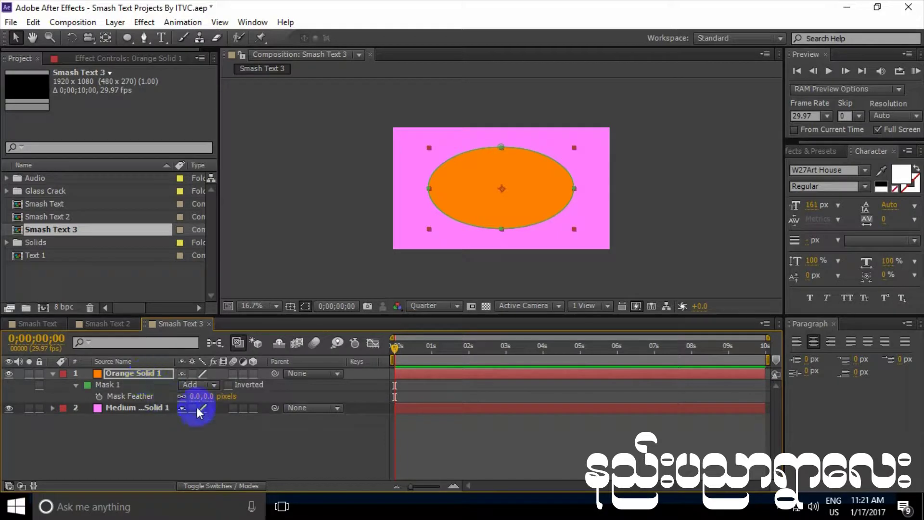
left_click_drag(212, 395, 372, 412)
key("shift+s")
left_click_drag(210, 412, 232, 408)
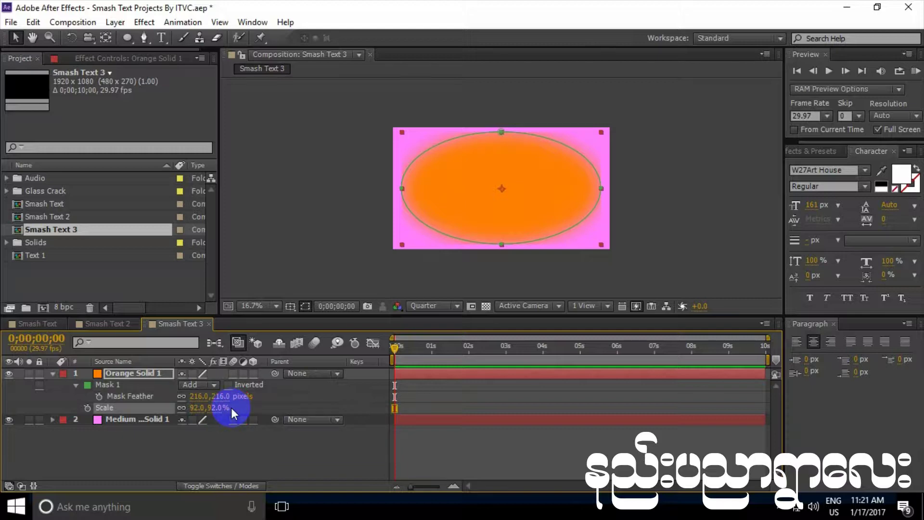
Step: Change the mode of the orange solid's Mask 1 to Subtract
left_click(121, 385)
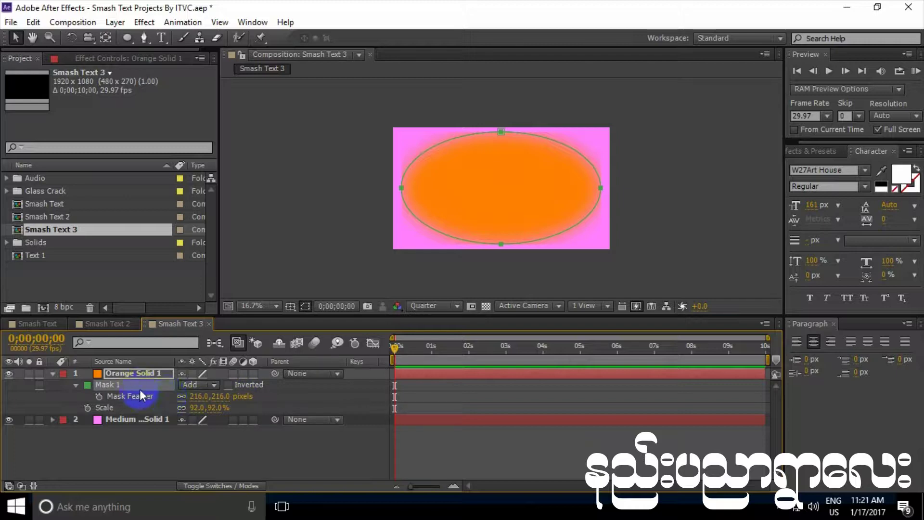
left_click(209, 385)
left_click(226, 311)
left_click(491, 181)
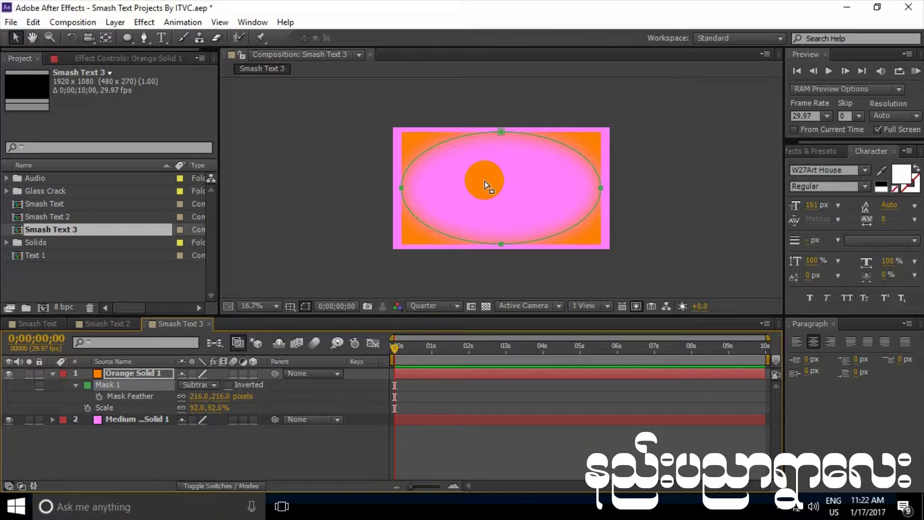
Step: Fit the orange solid to the whole composition at 100% scale
left_click(127, 374)
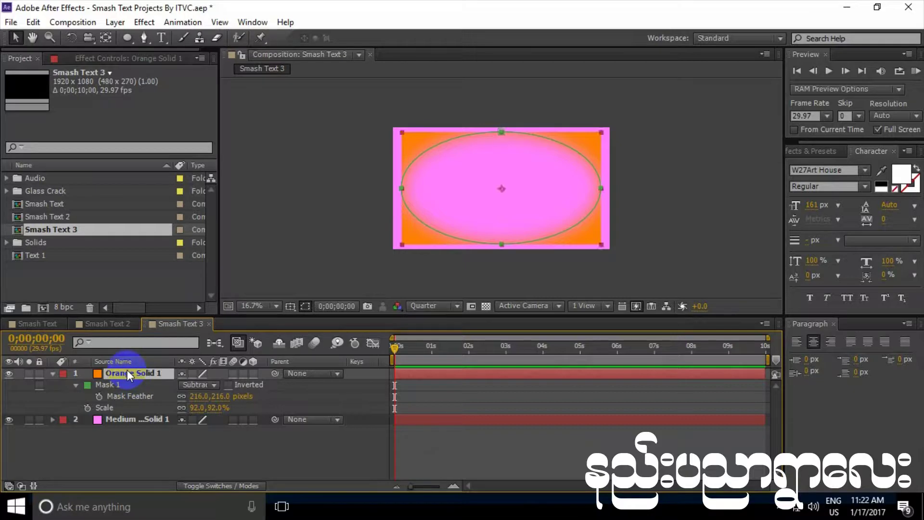
right_click(126, 373)
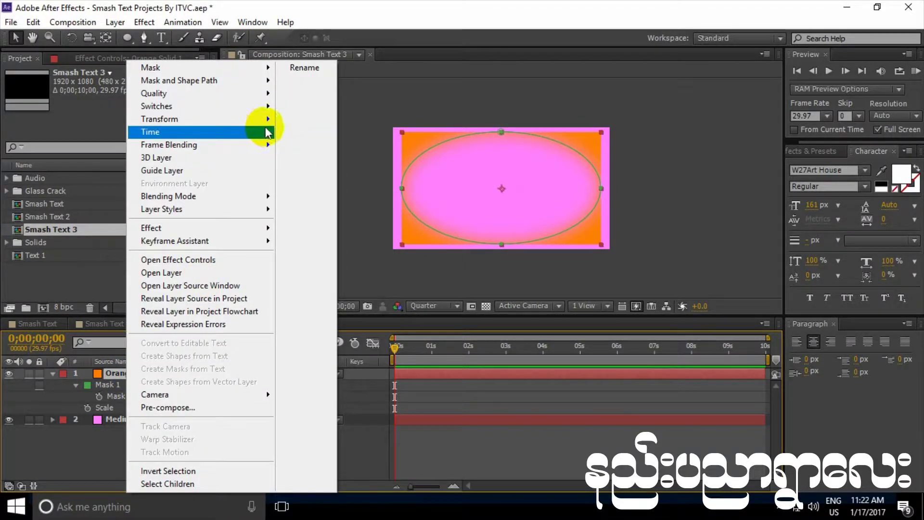
mouse_move(276, 134)
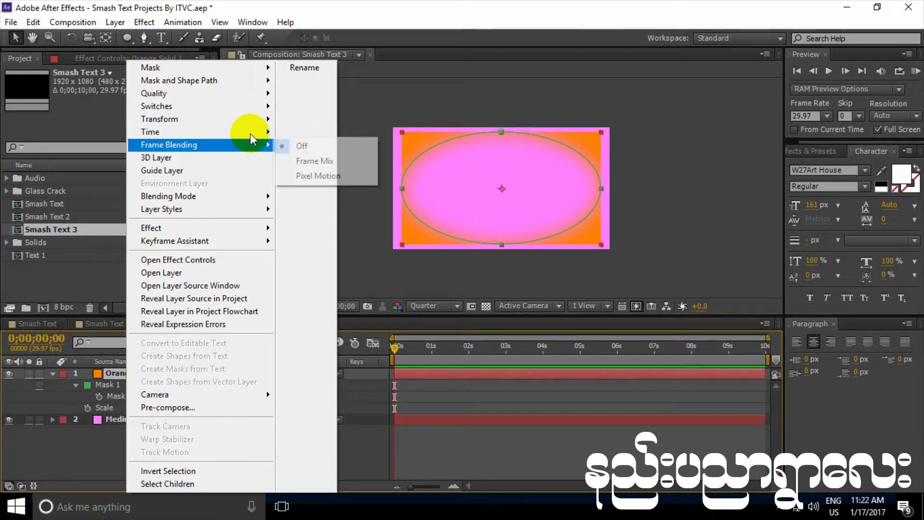
left_click(329, 273)
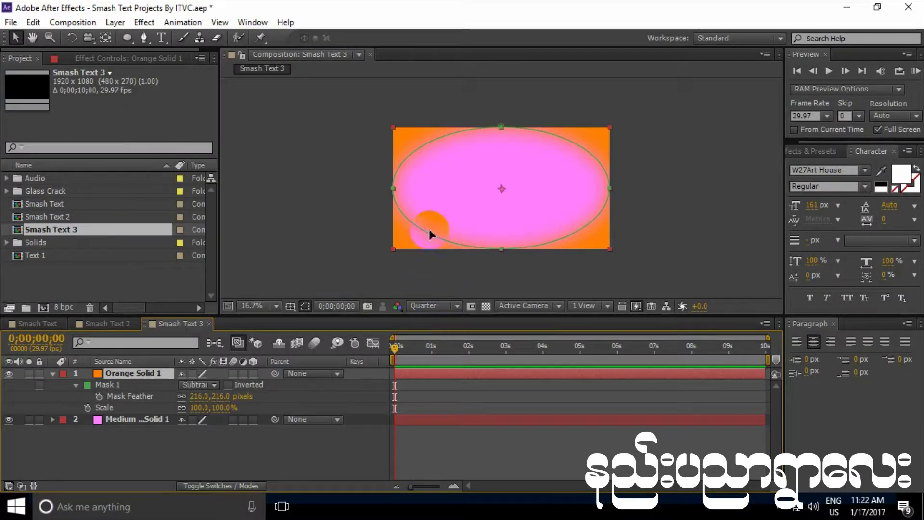
Step: Shrink the orange solid's elliptical mask by moving all four of its edge points inward from the frame
left_click(119, 385)
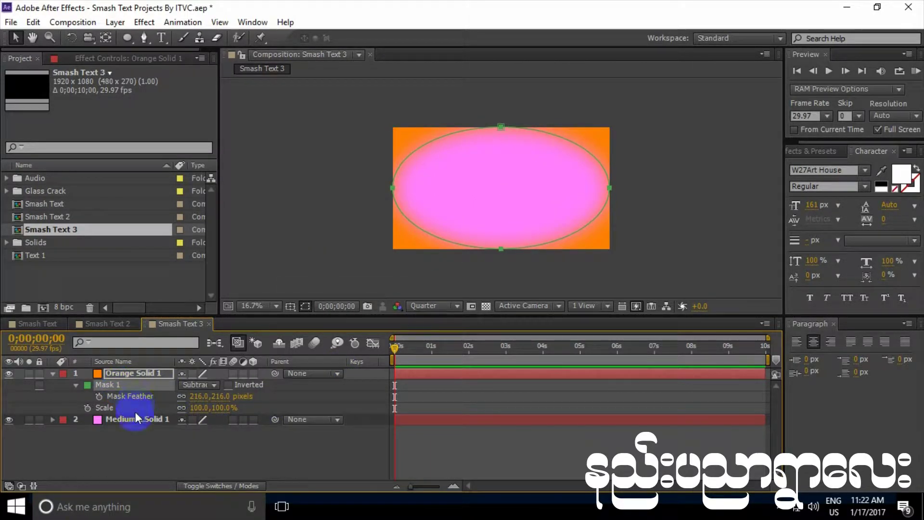
left_click(504, 145)
left_click(15, 37)
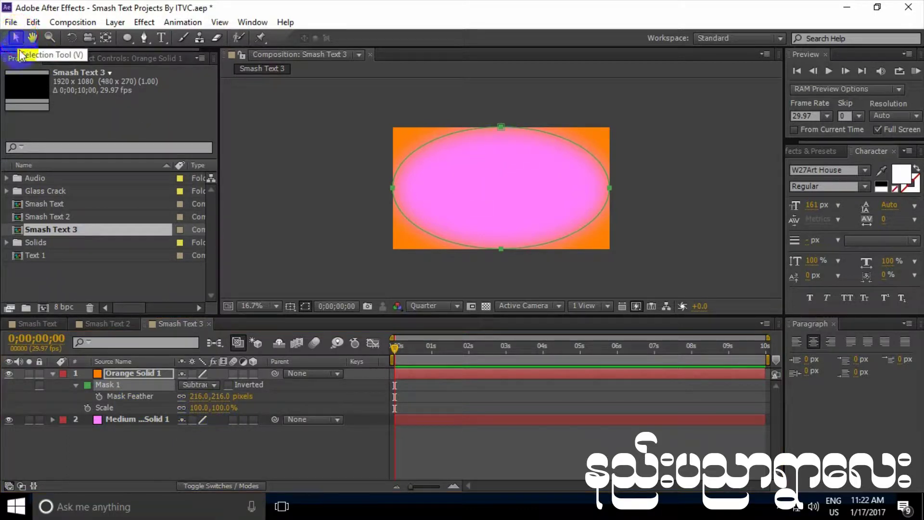
left_click(500, 128)
left_click_drag(500, 128, 502, 141)
left_click(500, 248)
left_click_drag(501, 249, 502, 231)
left_click(393, 188)
left_click_drag(394, 188, 405, 186)
left_click_drag(610, 187, 596, 187)
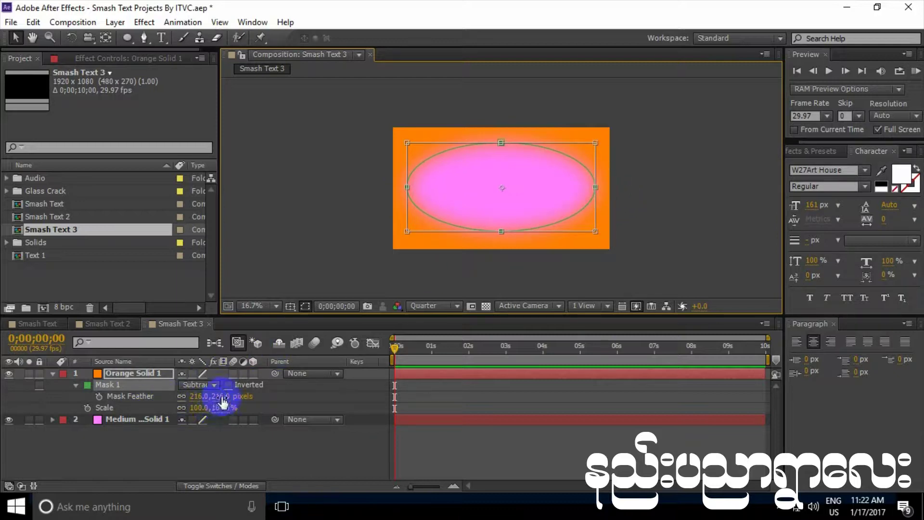
Step: Increase the orange solid's mask feather to 675 pixels and check the blended background
left_click_drag(221, 398, 521, 382)
scroll(586, 243, "up", 5)
scroll(585, 240, "down", 4)
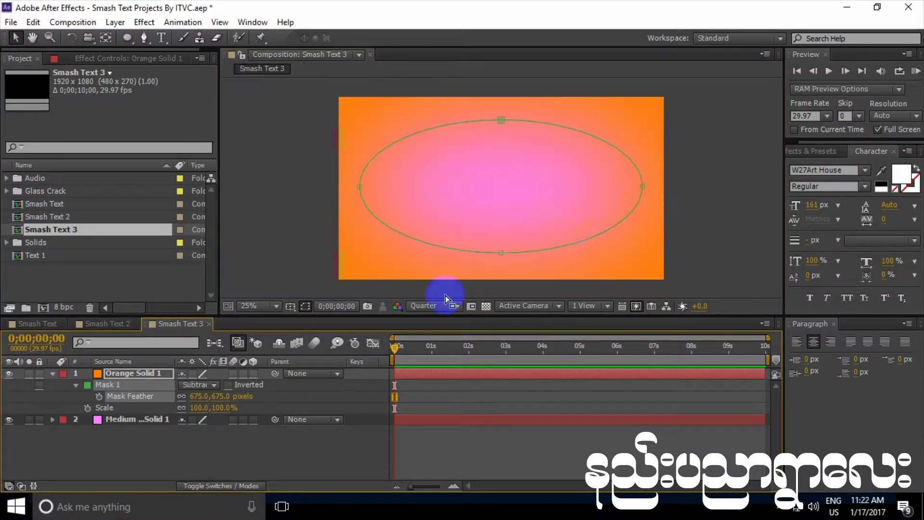
scroll(471, 206, "down", 3)
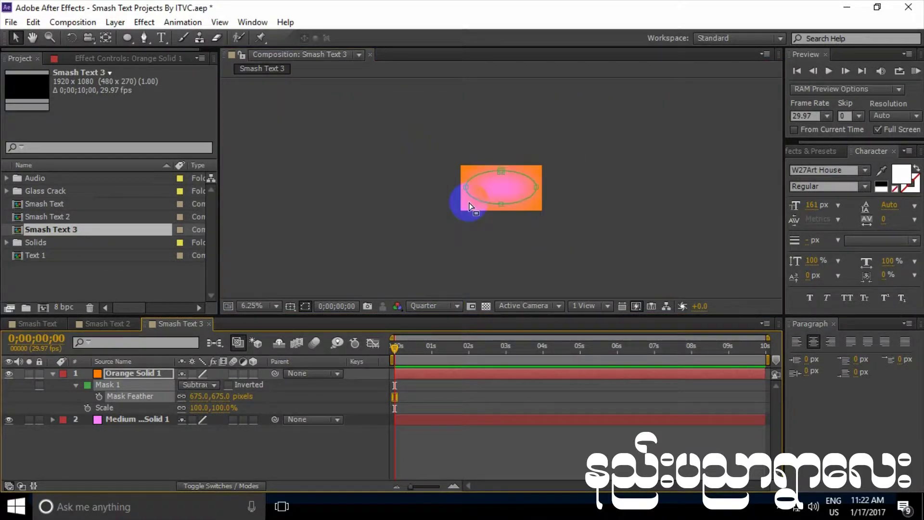
scroll(467, 202, "up", 3)
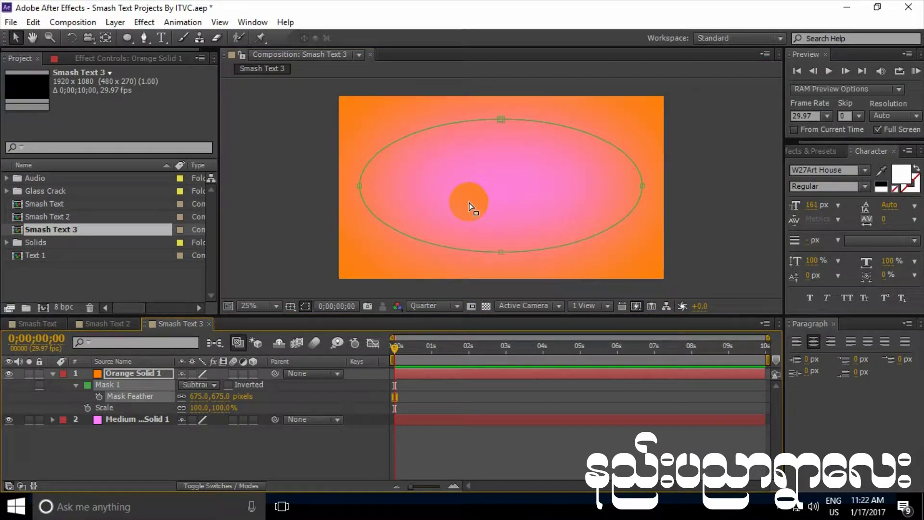
Step: Examine the backgrounds of Smash Text 2 and Smash Text, return to Smash Text 3 and collapse the orange solid's properties
left_click(110, 325)
scroll(480, 209, "down", 2)
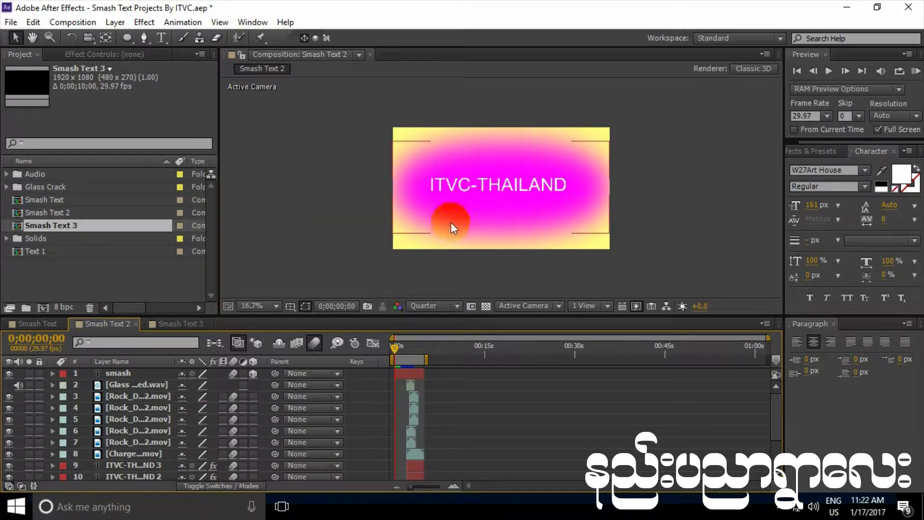
left_click(42, 324)
scroll(441, 226, "down", 3)
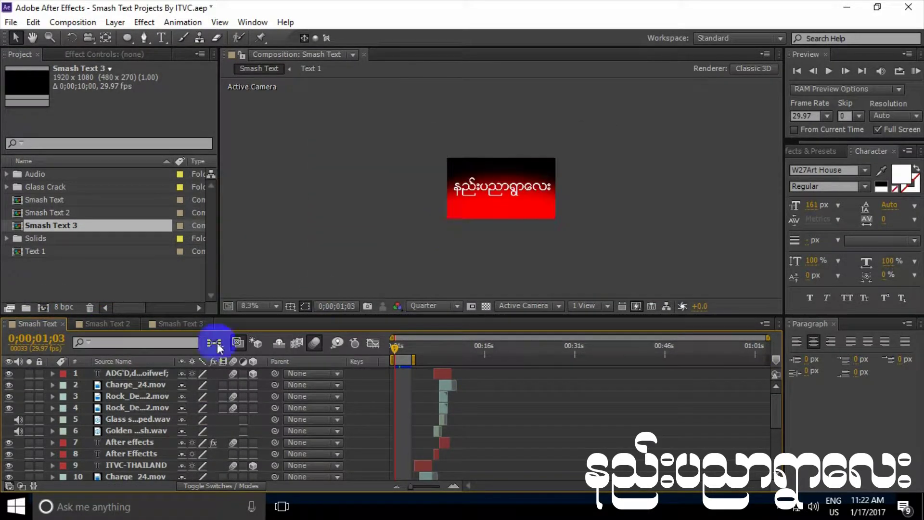
left_click(177, 324)
scroll(415, 213, "down", 1)
scroll(415, 213, "up", 1)
left_click(53, 373)
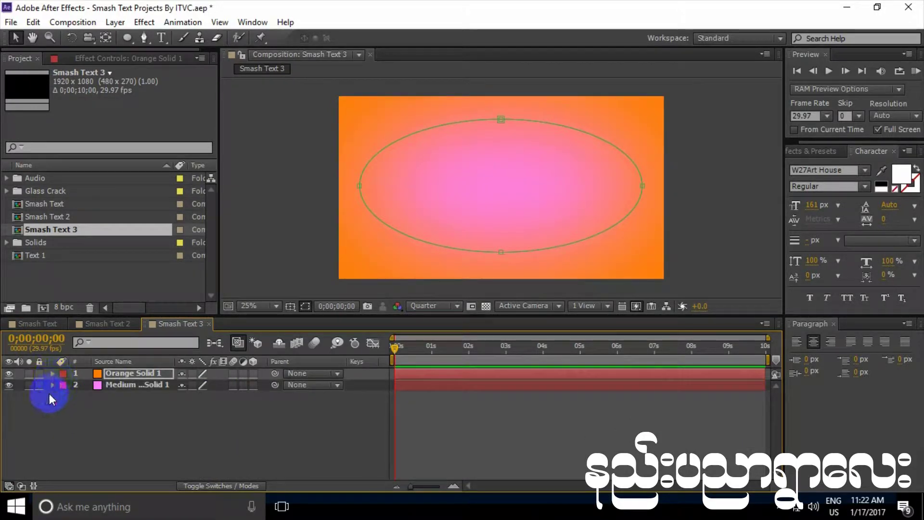
left_click(108, 405)
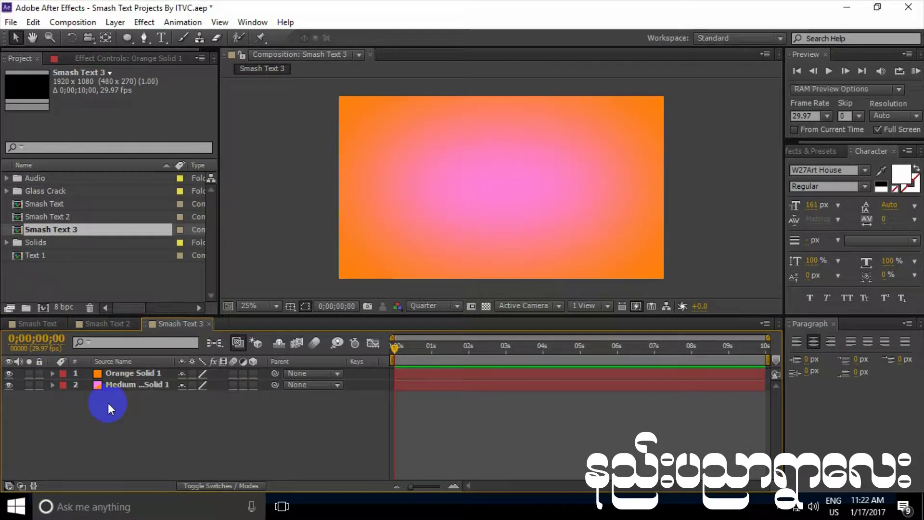
Step: Inspect the background solids and Text 1 layer in the Smash Text 2 and Smash Text layer stacks, and return to Smash Text 3
left_click(93, 323)
scroll(209, 432, "down", 2)
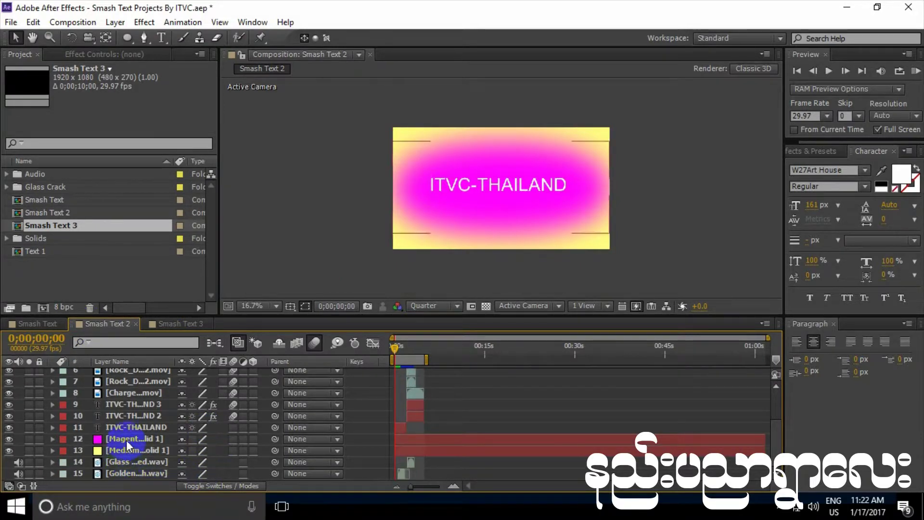
left_click(43, 323)
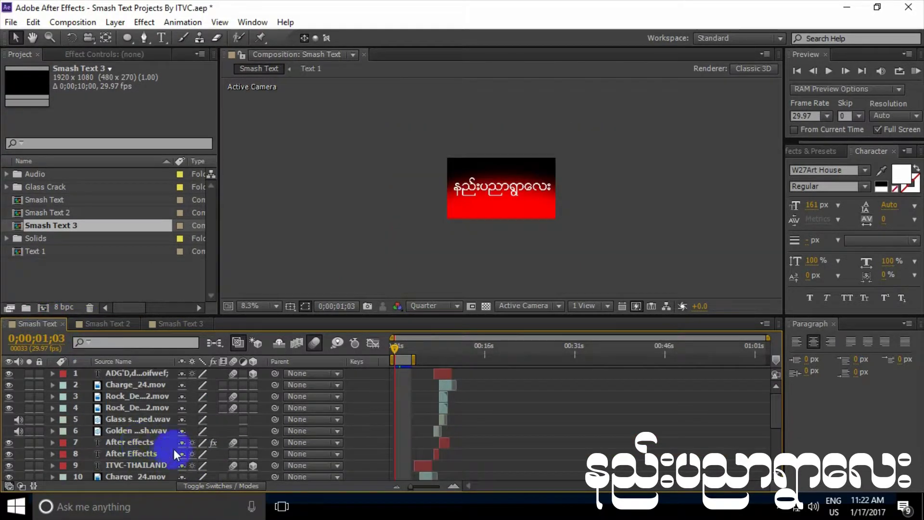
scroll(174, 448, "down", 4)
left_click(129, 438)
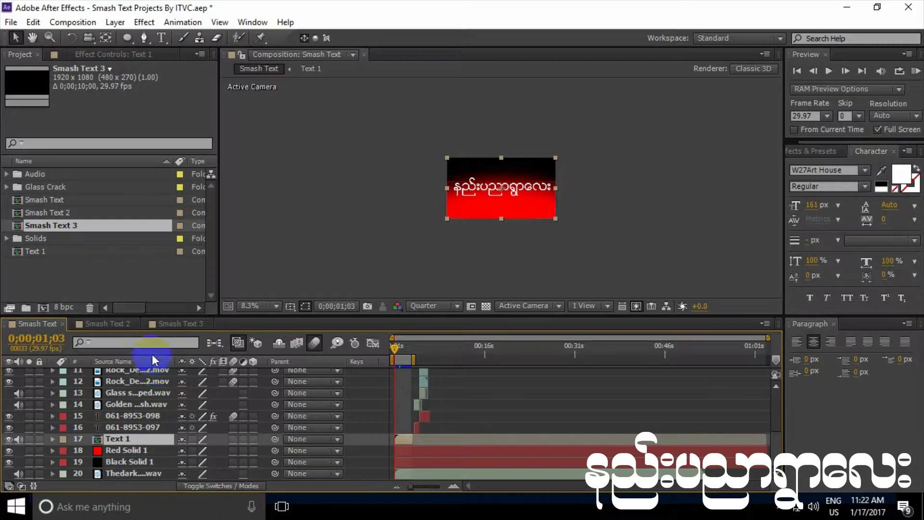
left_click(169, 325)
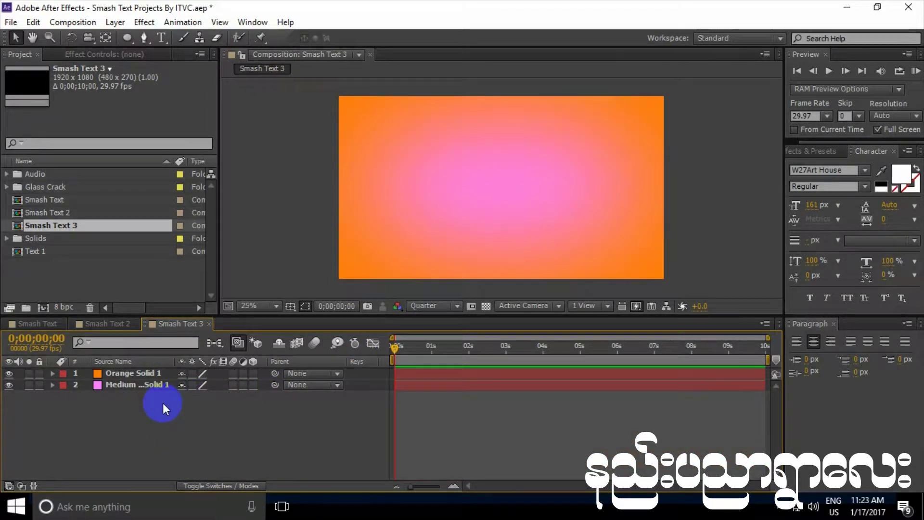
Step: Pre-compose the orange and magenta solids into a new composition named BG, moving all attributes into it
left_click_drag(108, 406, 125, 378)
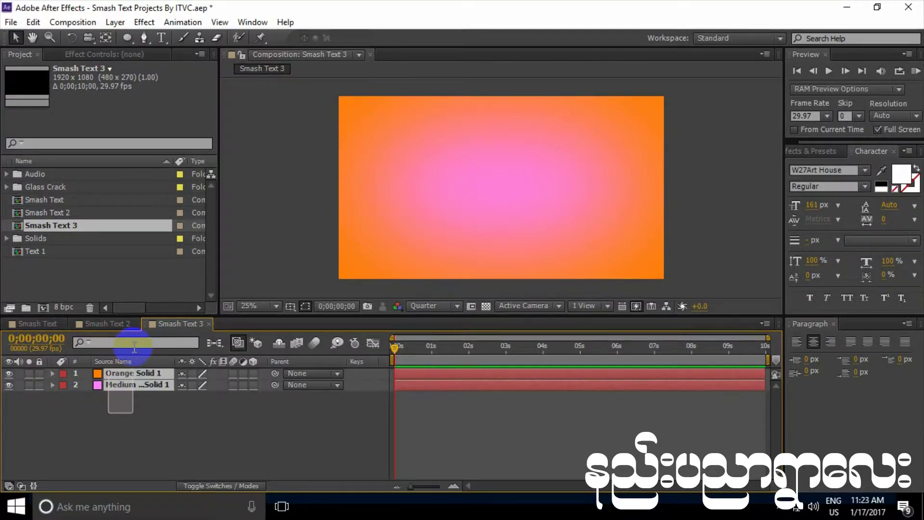
left_click(126, 414)
left_click(137, 386)
left_click(117, 414)
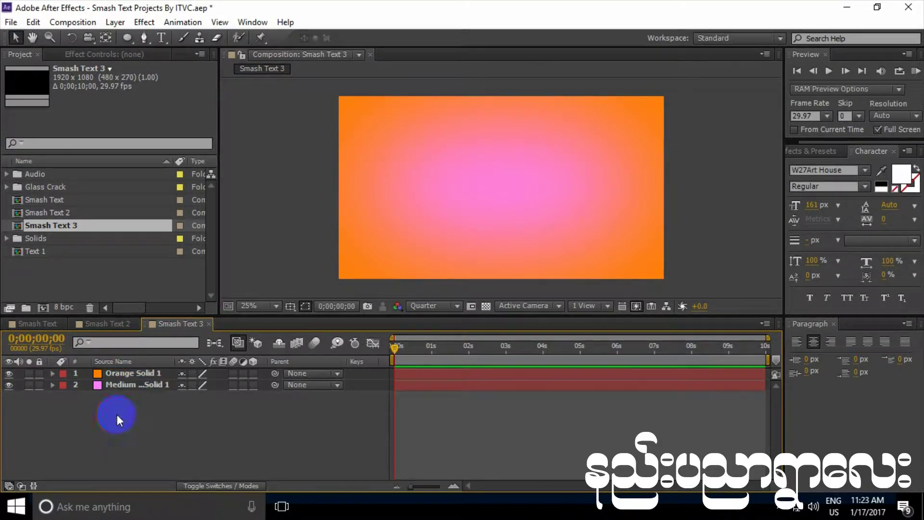
key("ctrl+a")
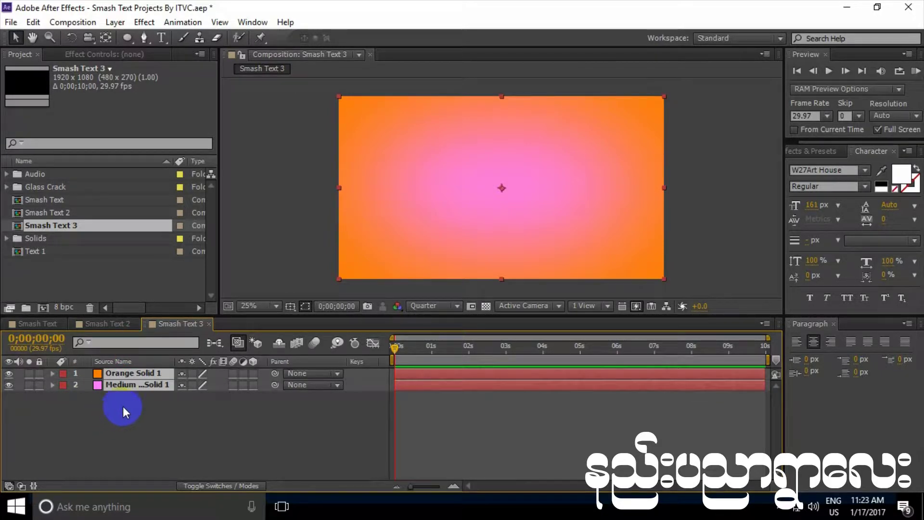
left_click(115, 23)
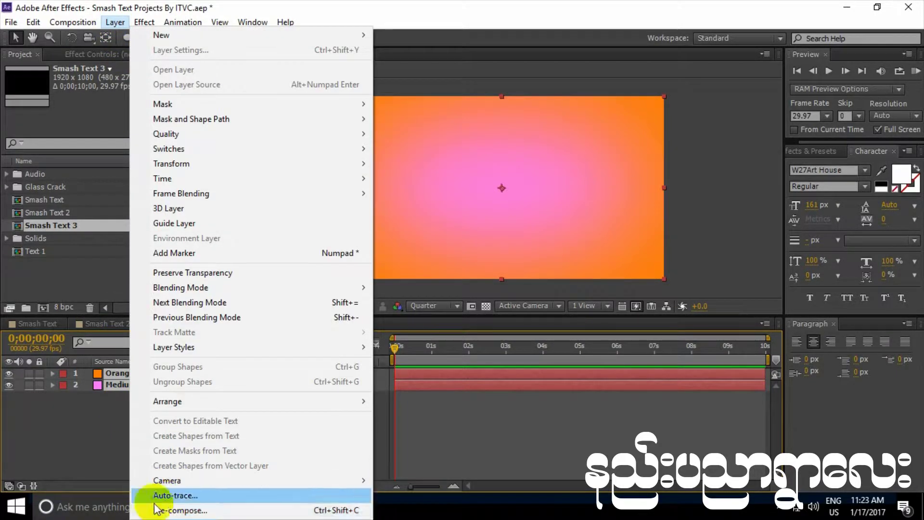
left_click(91, 437)
left_click(148, 373)
right_click(146, 371)
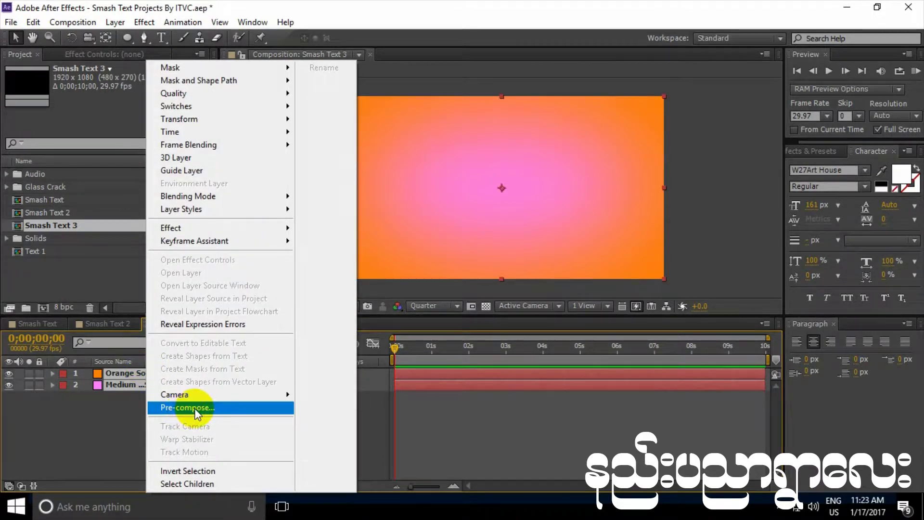
left_click(195, 409)
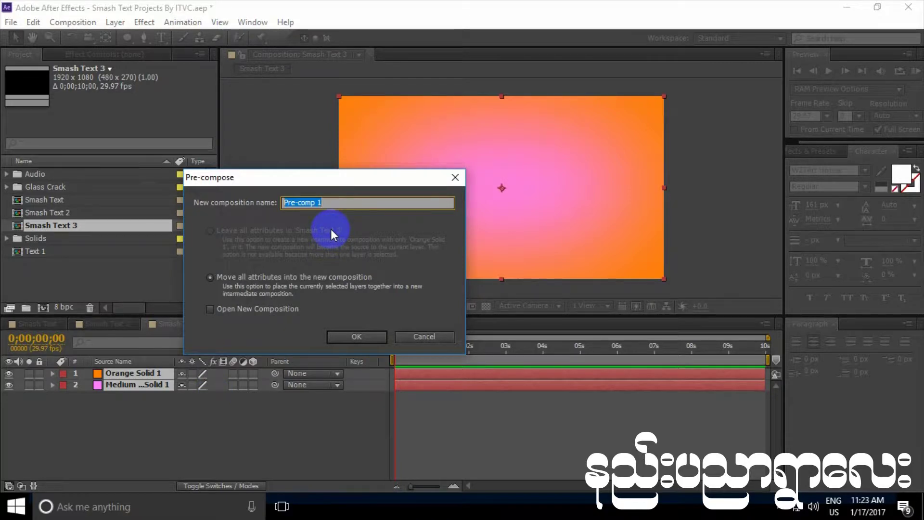
type("BG")
left_click(343, 336)
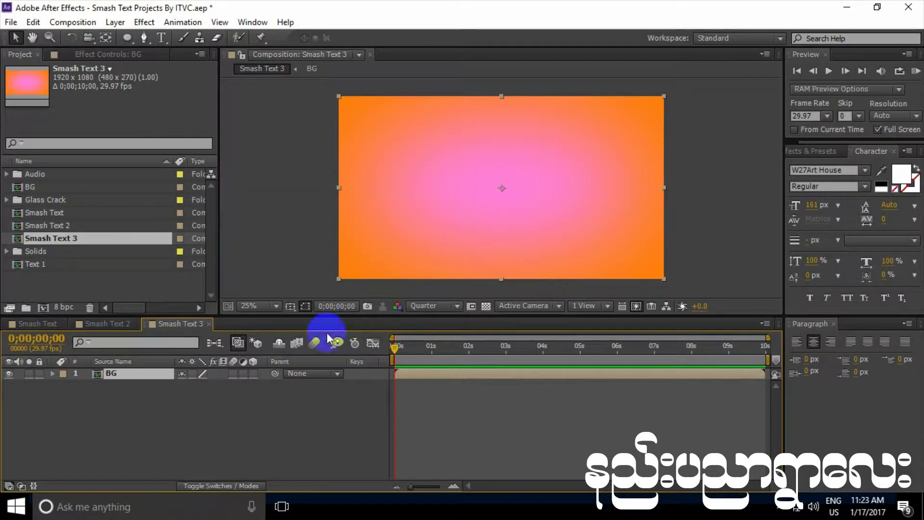
Step: Add a text layer reading "နည်းပညာရွာလေး" above BG, slightly up and to the left of the frame's centre
scroll(516, 207, "down", 1)
scroll(516, 206, "up", 1)
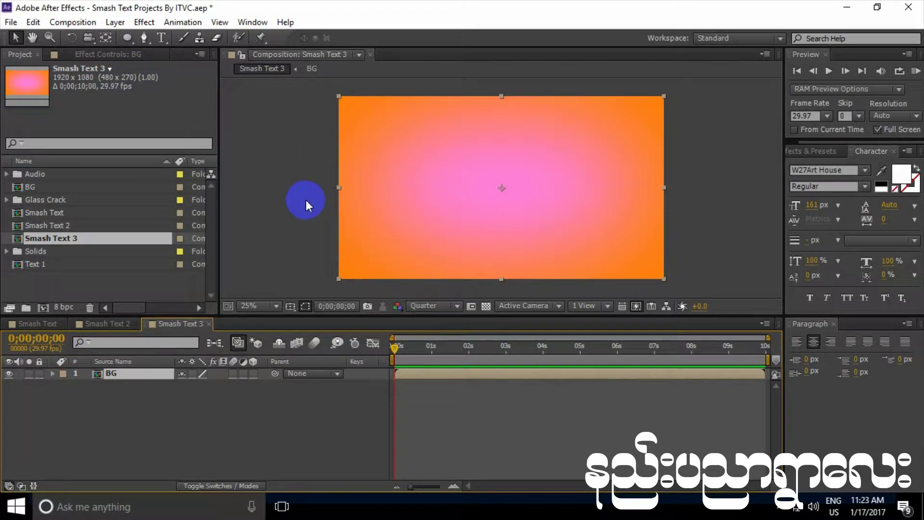
key("ctrl+t")
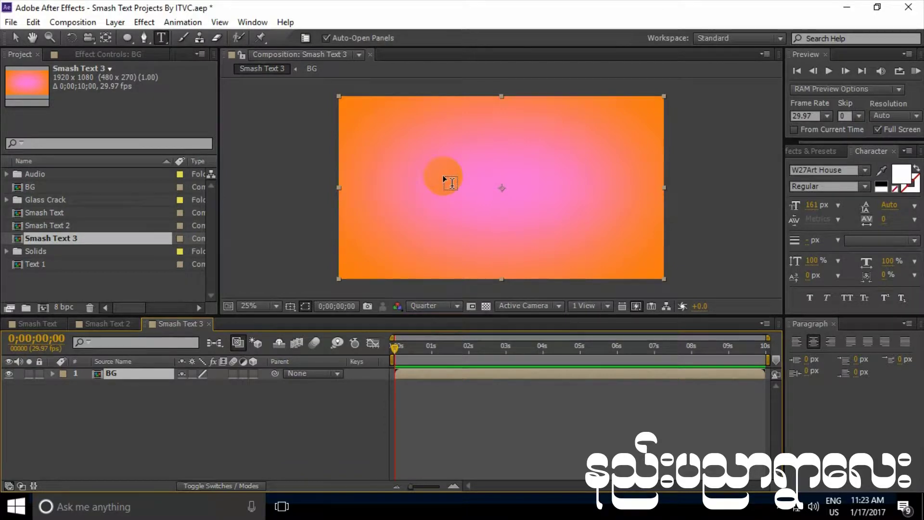
left_click(451, 185)
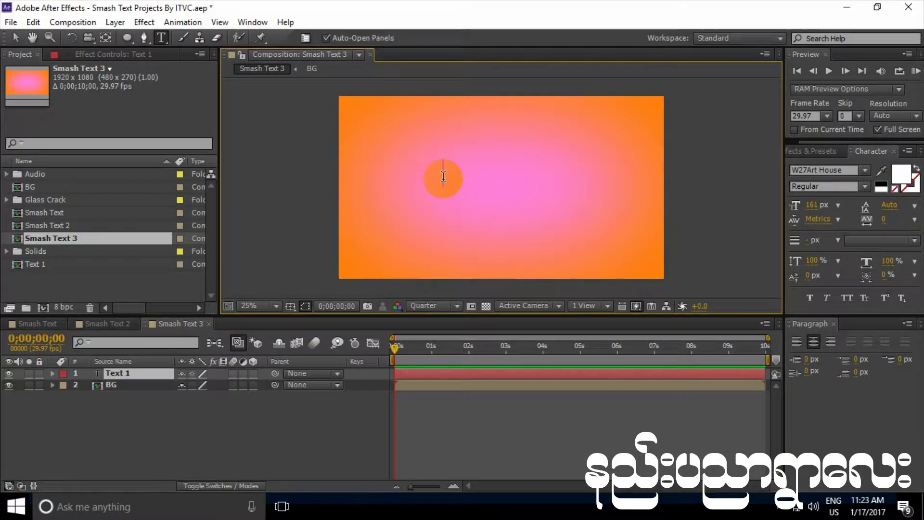
key("BackSpace")
type("န")
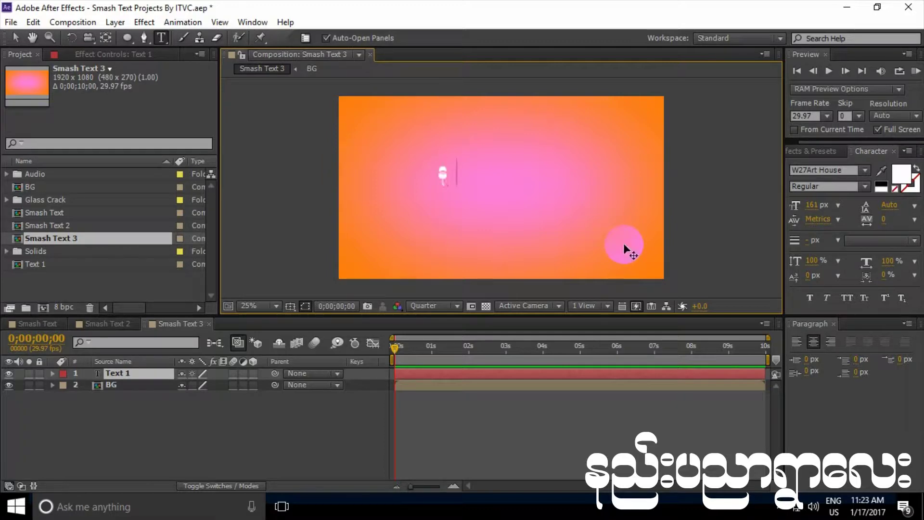
type("ည်းပညာရှလေး")
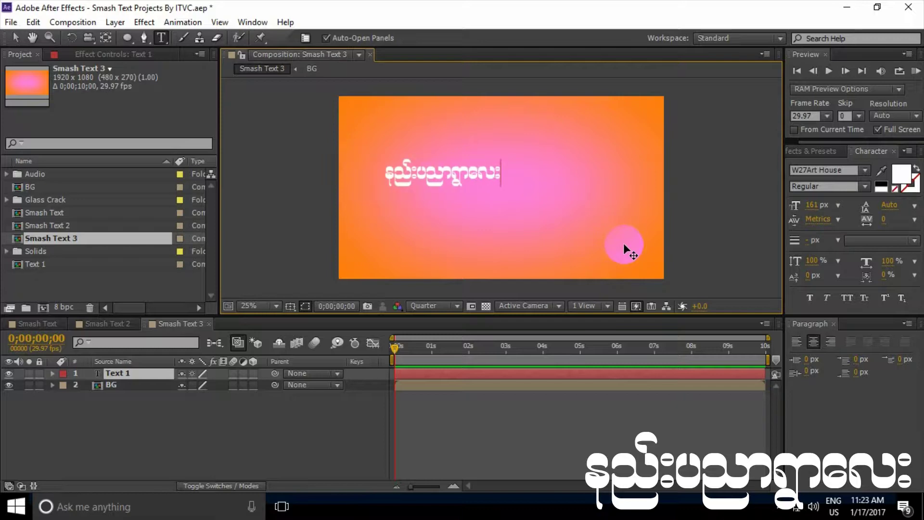
Step: Append "သင်တန်းကျောင်း" to the text layer above BG and move the completed line to the centre of the frame
type("သင်တန်းကျောင်း")
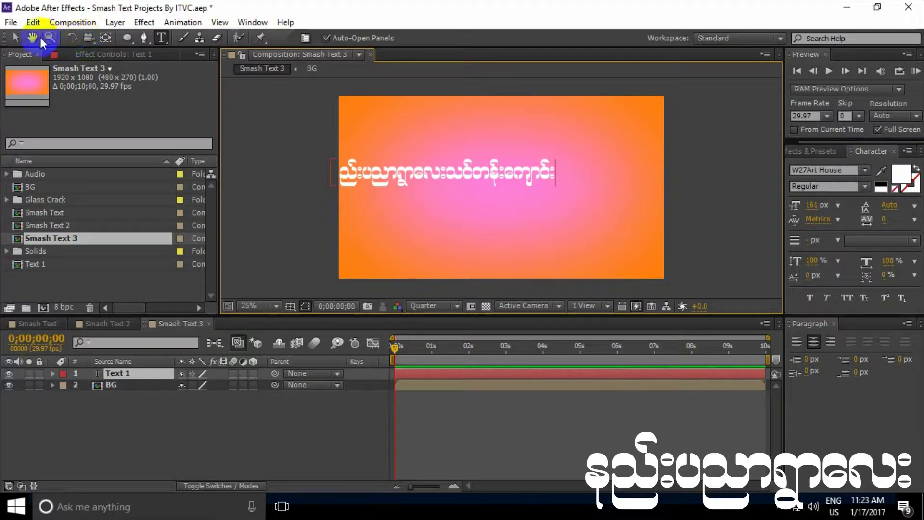
left_click(15, 38)
left_click_drag(437, 170, 484, 178)
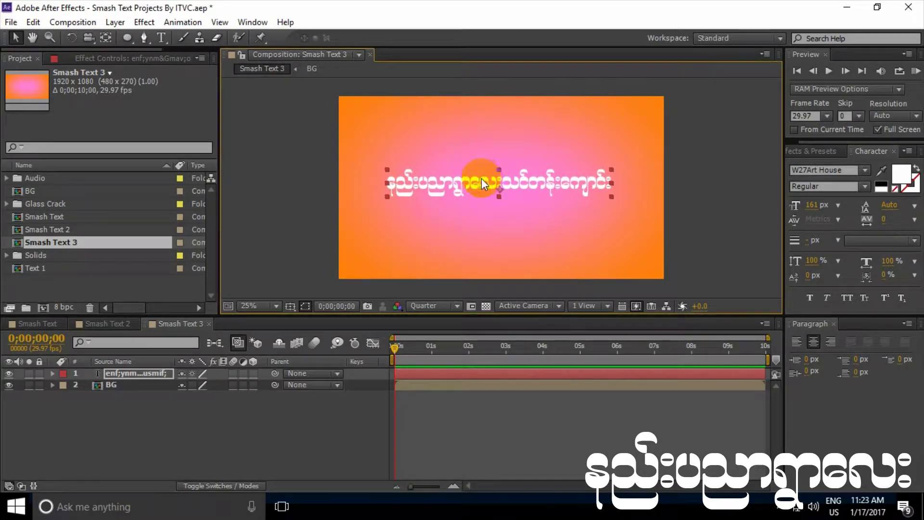
Step: Enlarge the composition viewer slightly and move the text layer's anchor point up to the middle of the line
left_click_drag(473, 313, 470, 323)
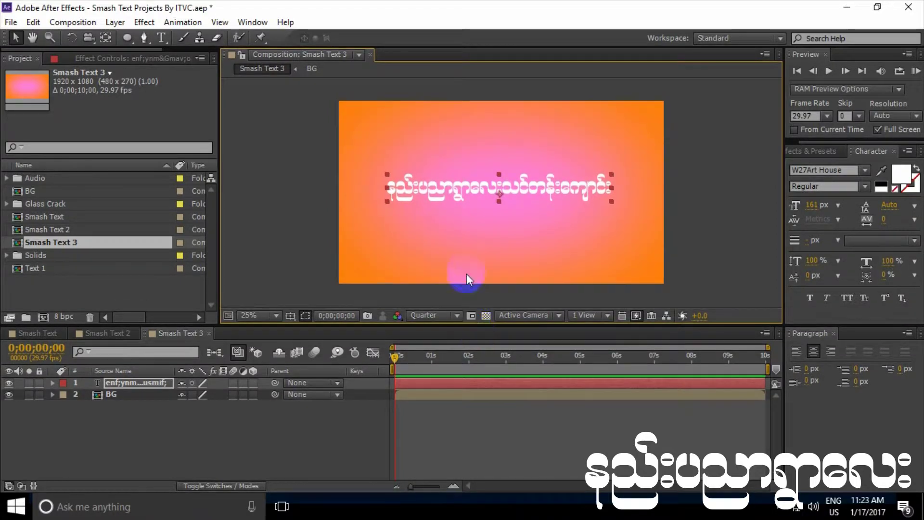
scroll(525, 238, "up", 2)
scroll(525, 238, "down", 2)
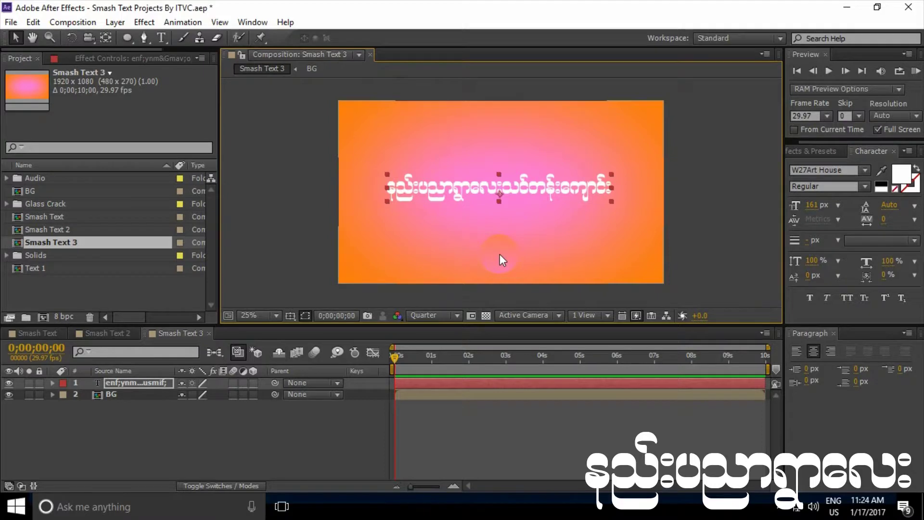
left_click(106, 37)
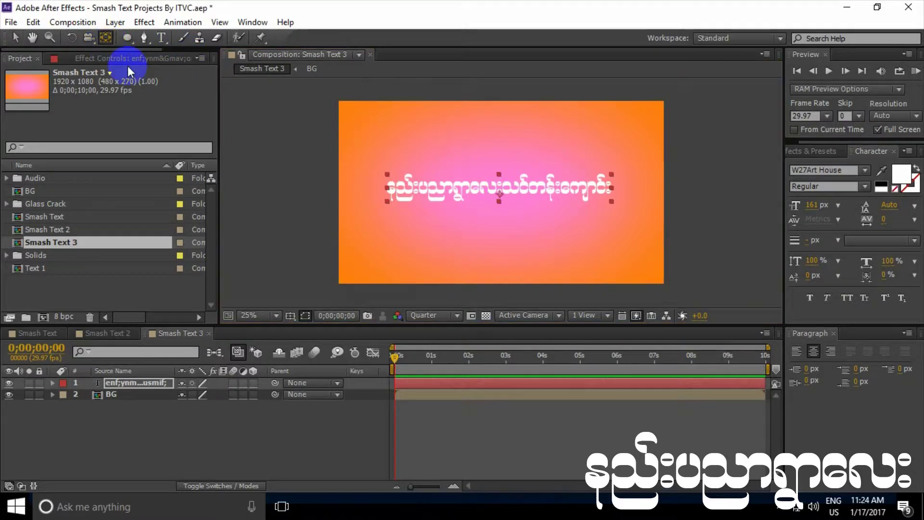
left_click_drag(500, 194, 499, 189)
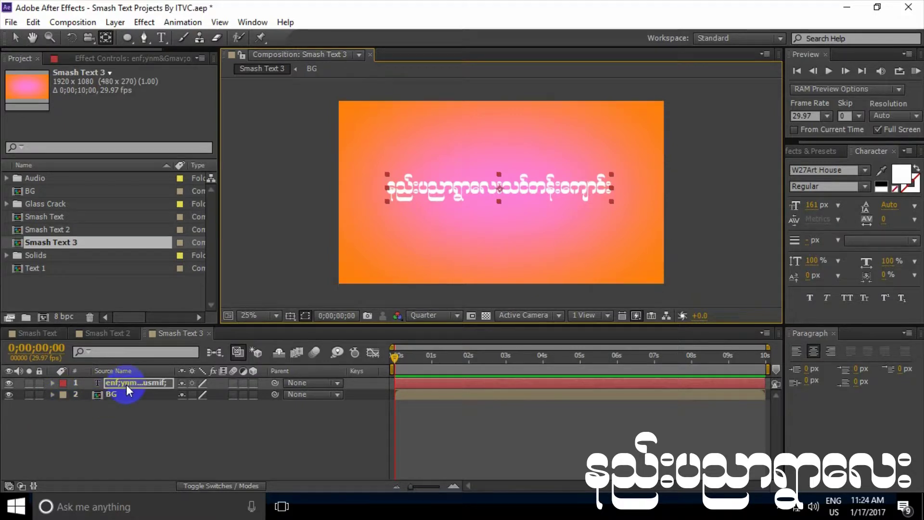
Step: Duplicate the text layer above BG
key("Return")
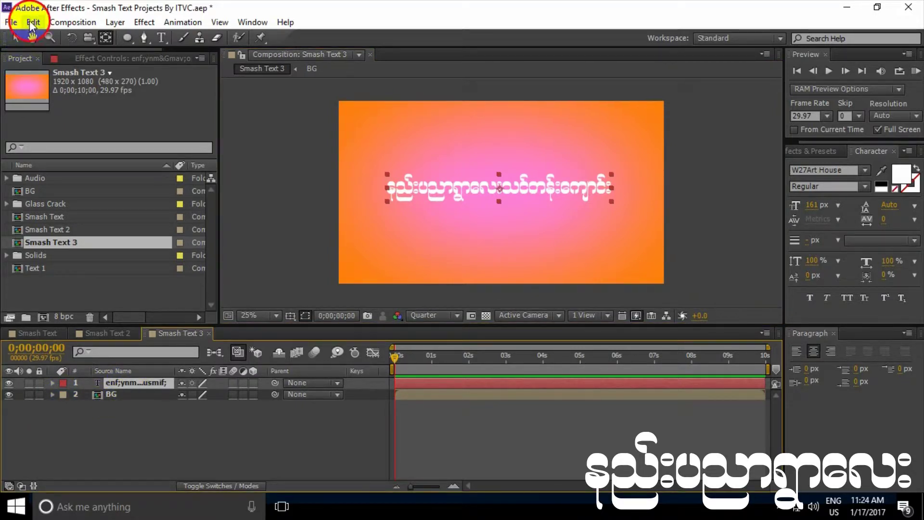
left_click(32, 22)
left_click(68, 167)
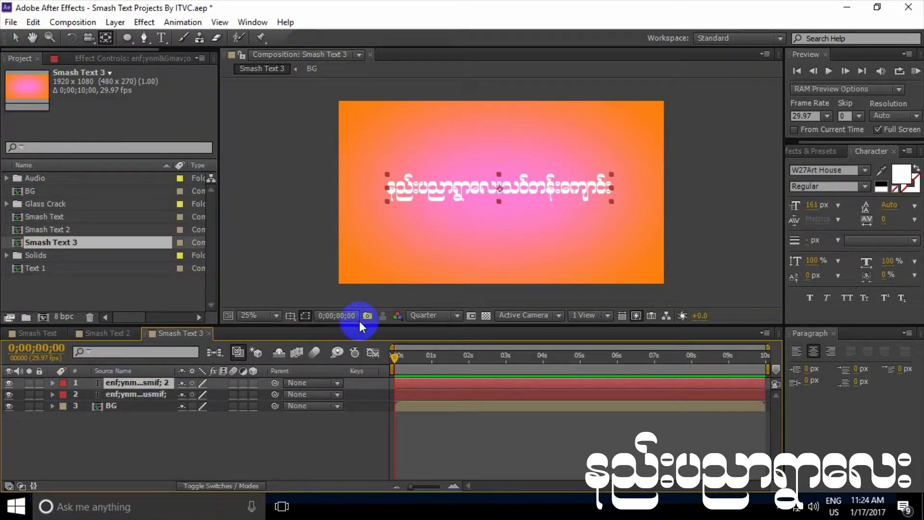
left_click_drag(131, 432, 126, 385)
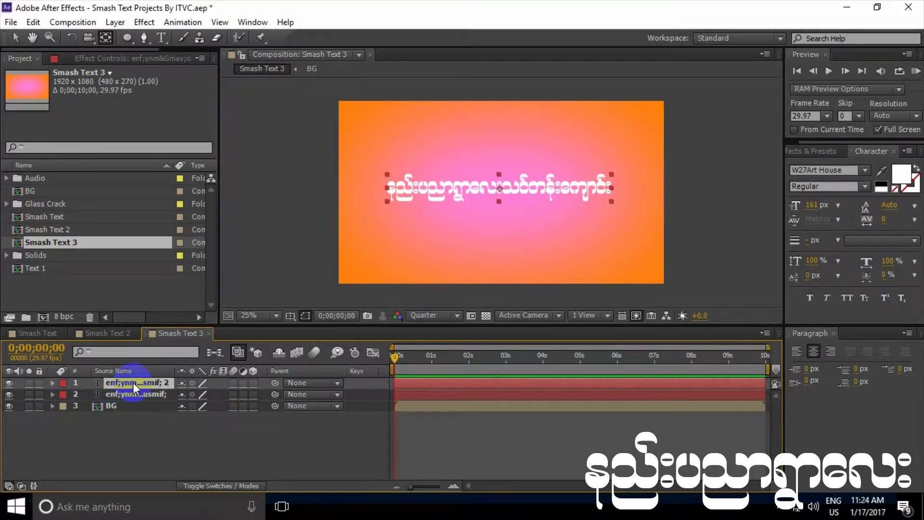
Step: Hide the original text layer and replace the duplicate's text with the teacher's title and name
double_click(133, 382)
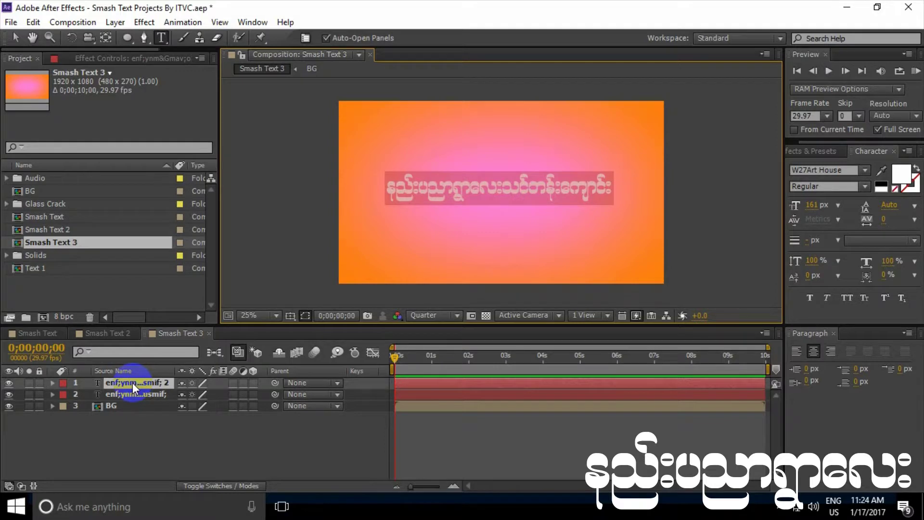
left_click(10, 394)
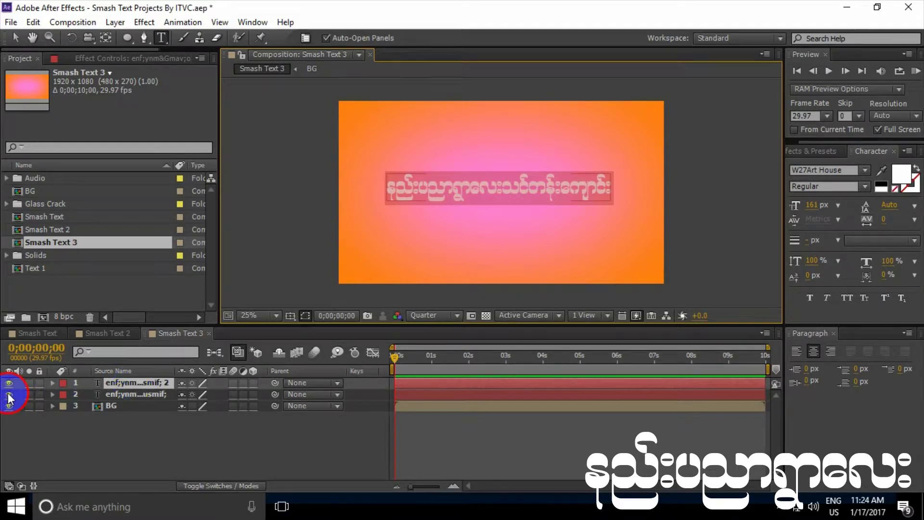
double_click(121, 384)
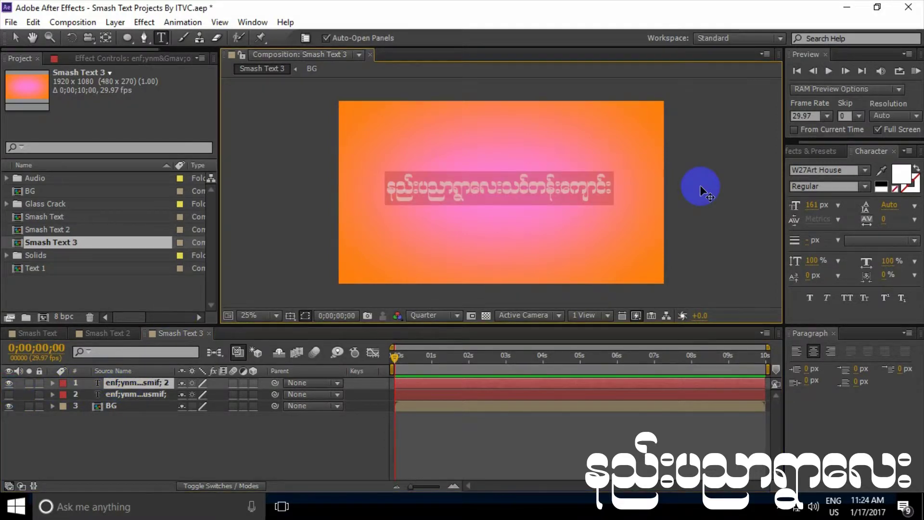
type("q&m")
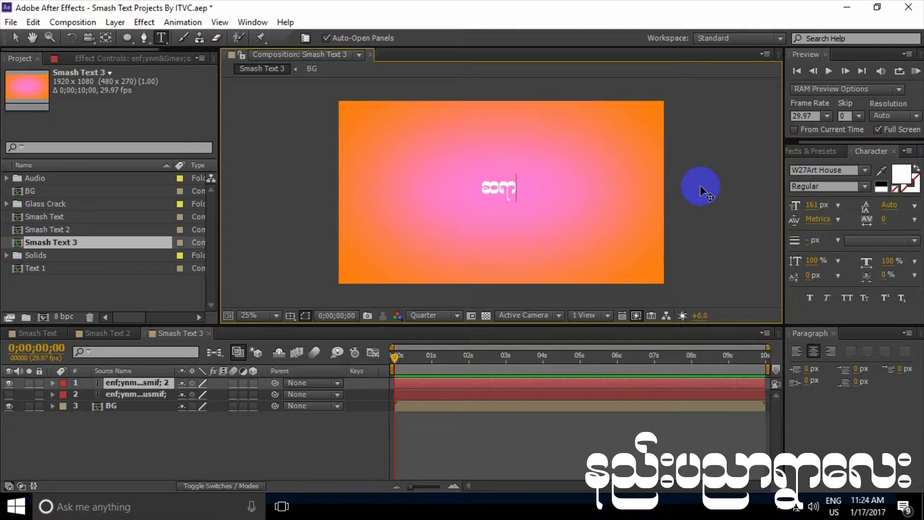
type(" bdkvfausmf")
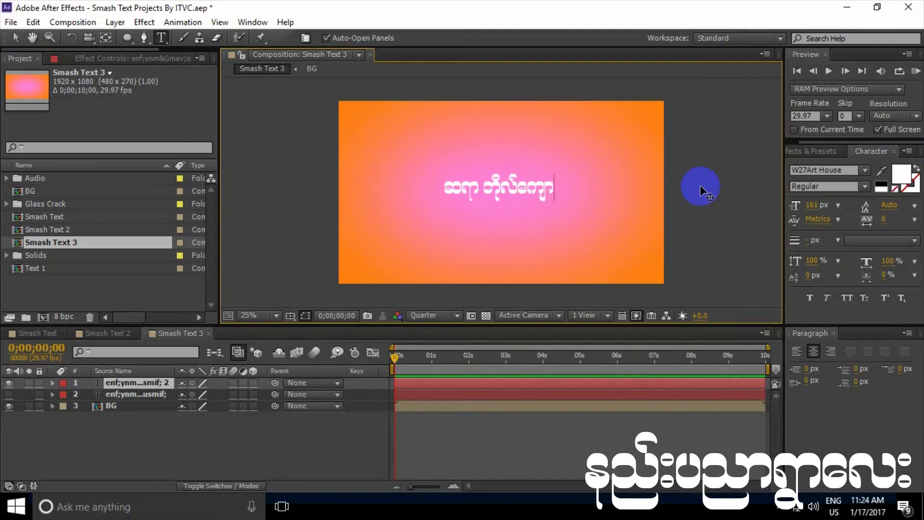
type("0if;")
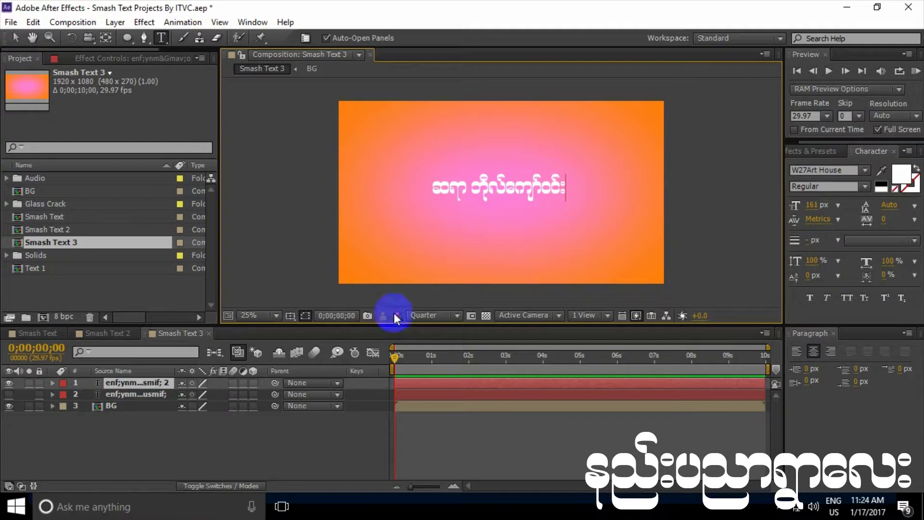
Step: End the work area at 0;00;05;00 and preview the composition from the start
left_click_drag(394, 358, 612, 361)
left_click_drag(705, 406, 579, 385)
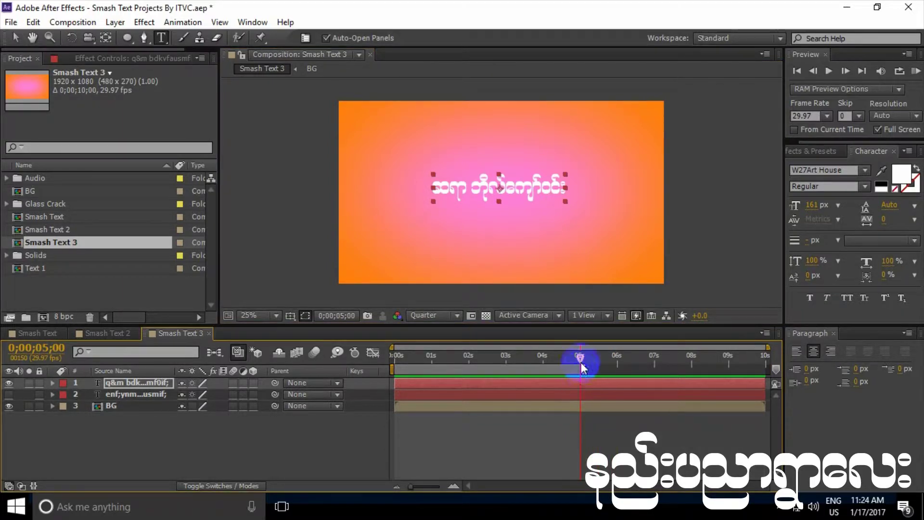
left_click_drag(581, 357, 385, 352)
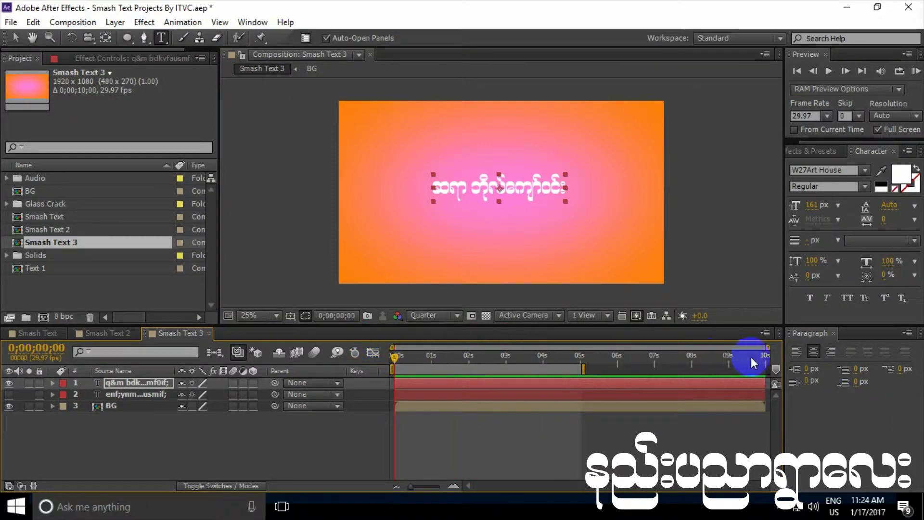
key("space")
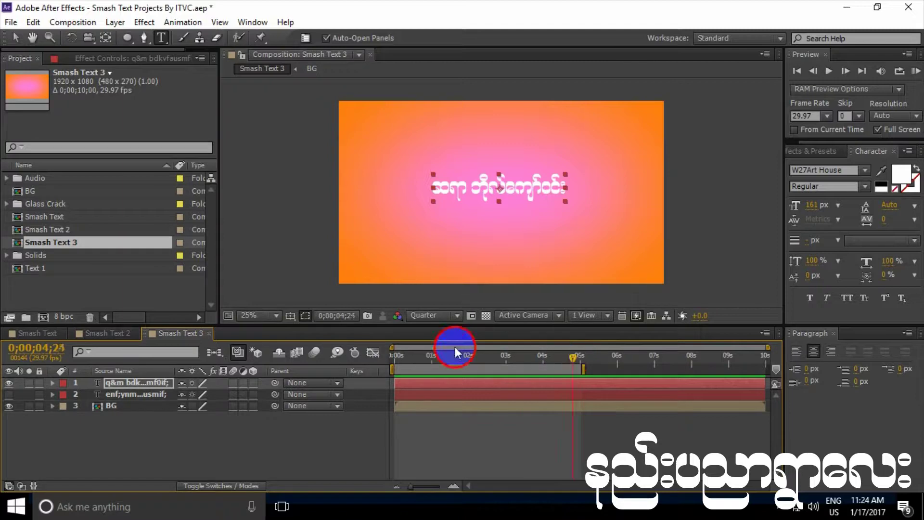
left_click(479, 364)
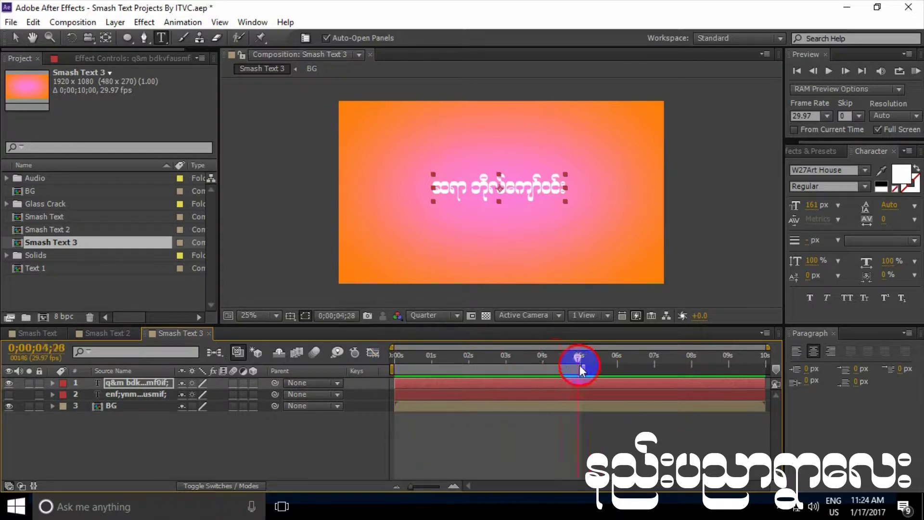
left_click(571, 357)
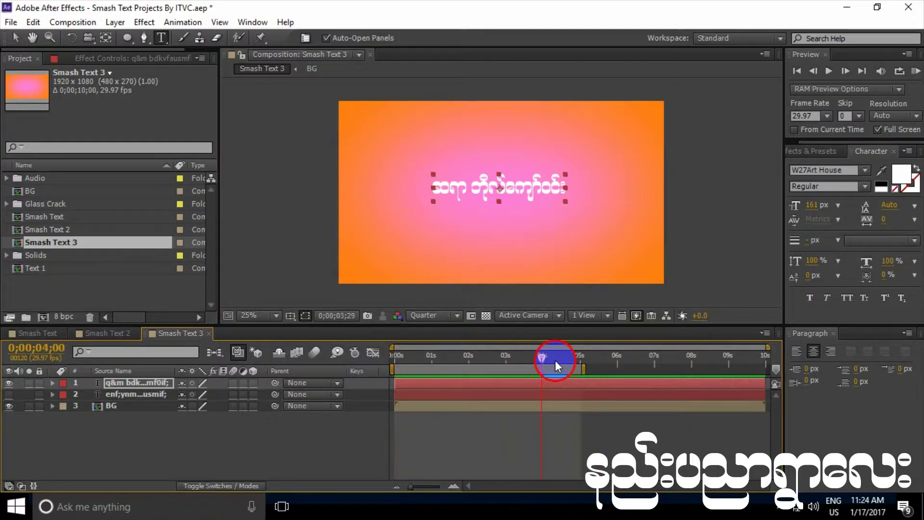
left_click(252, 383)
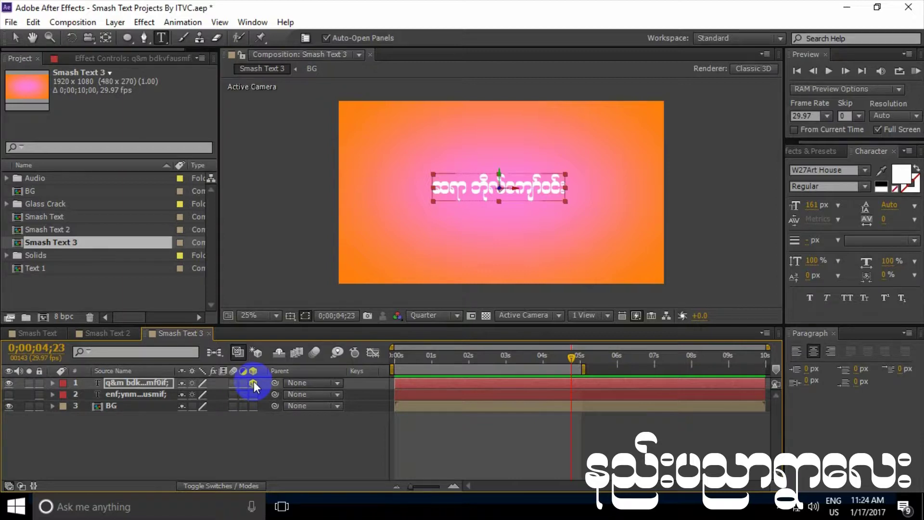
left_click(136, 380)
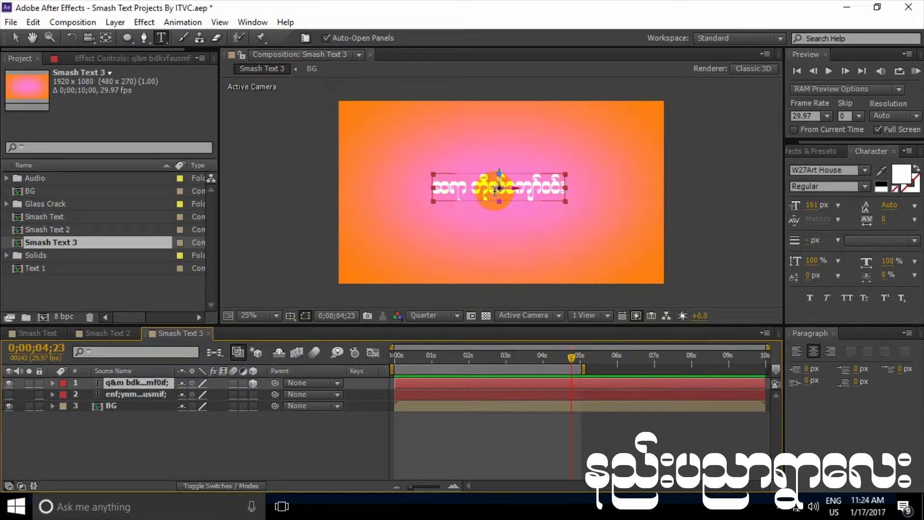
left_click(252, 383)
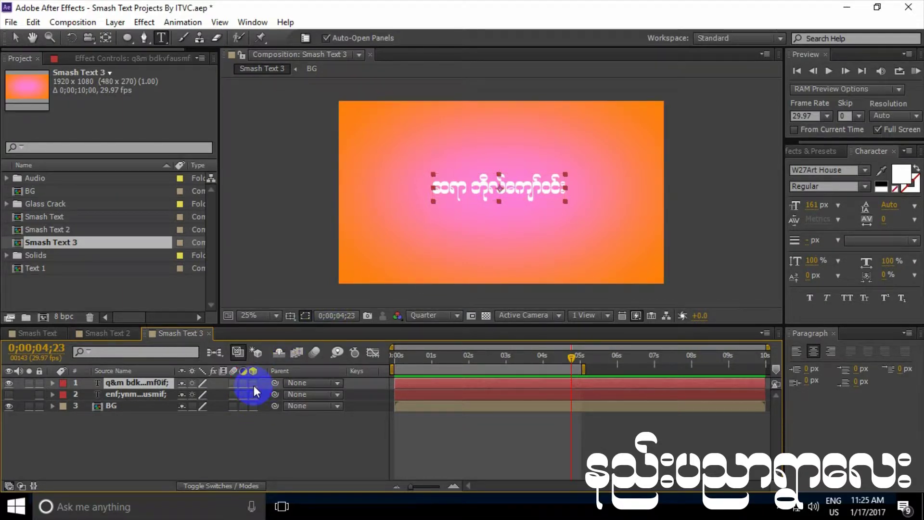
left_click(218, 480)
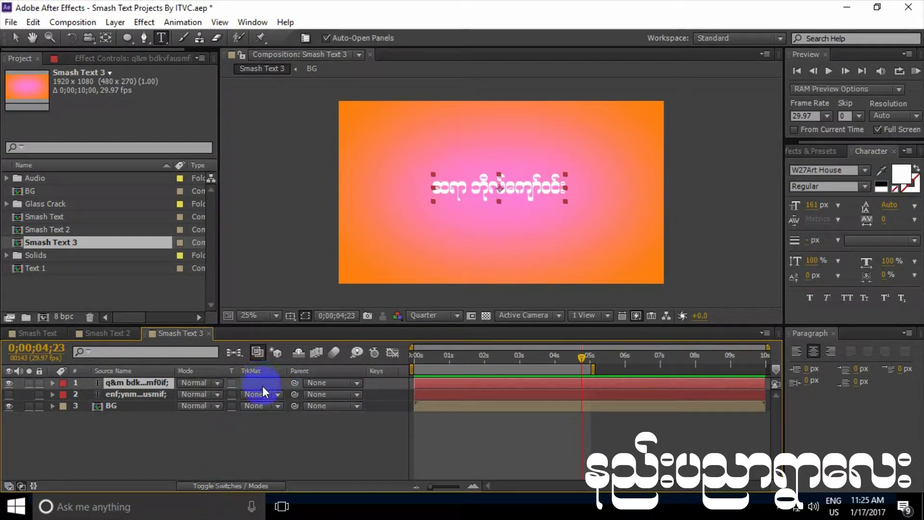
key("F4")
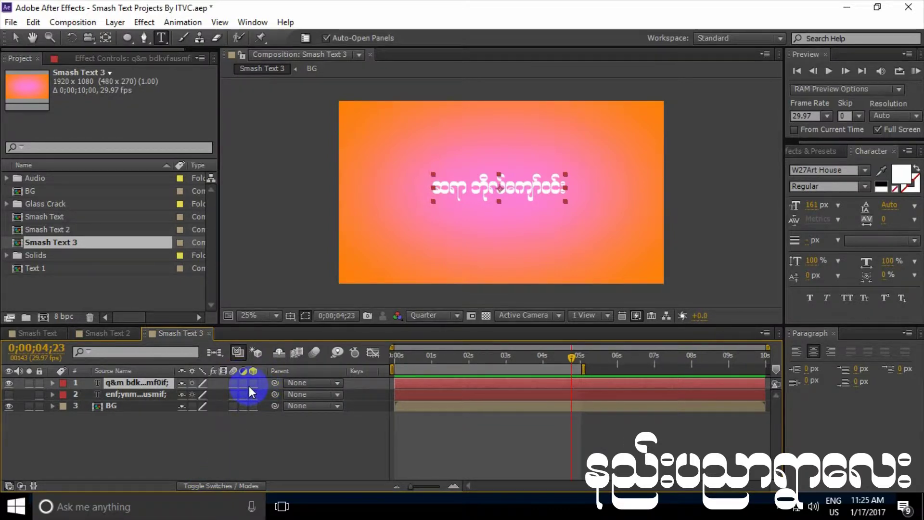
key("F4")
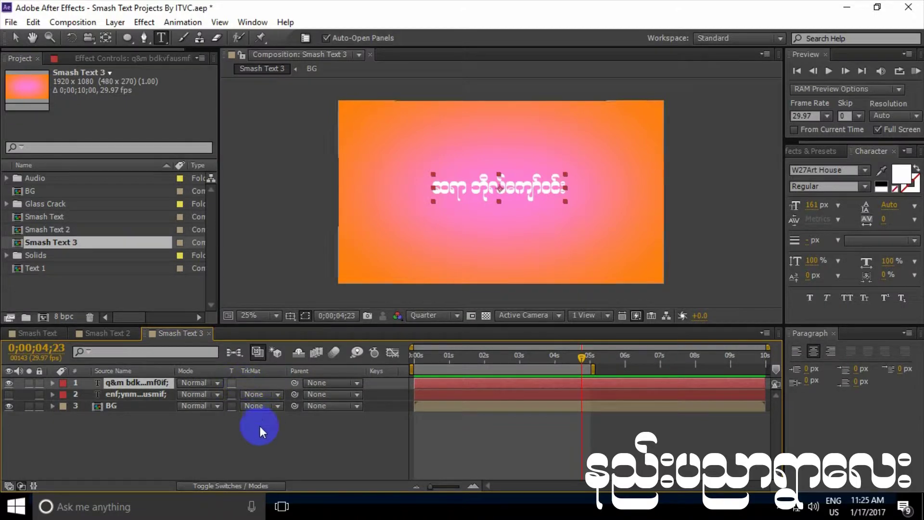
left_click(239, 486)
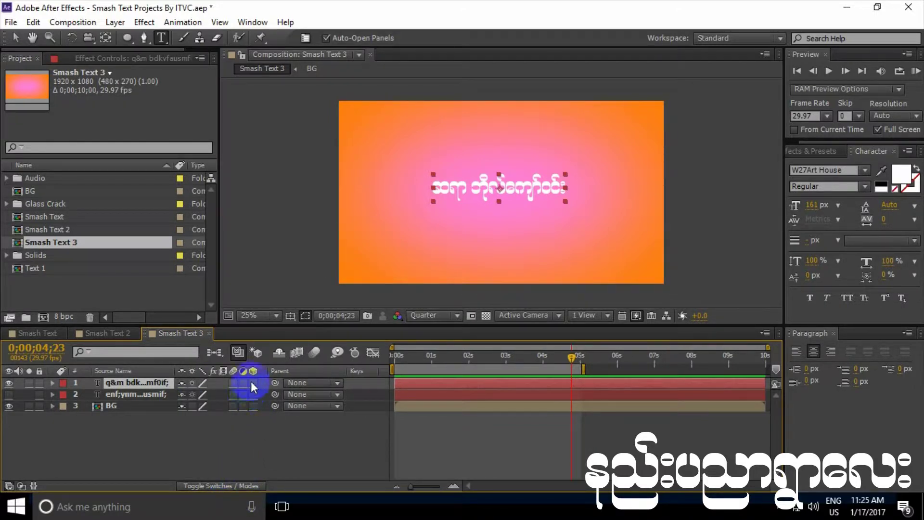
Step: Make the top text layer 3D and enable motion blur for both the layer and the composition
left_click(253, 383)
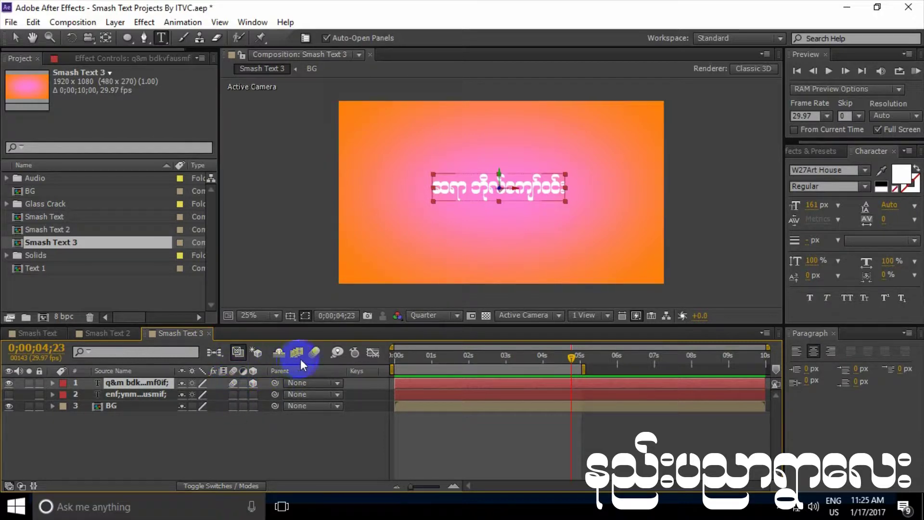
left_click(314, 354)
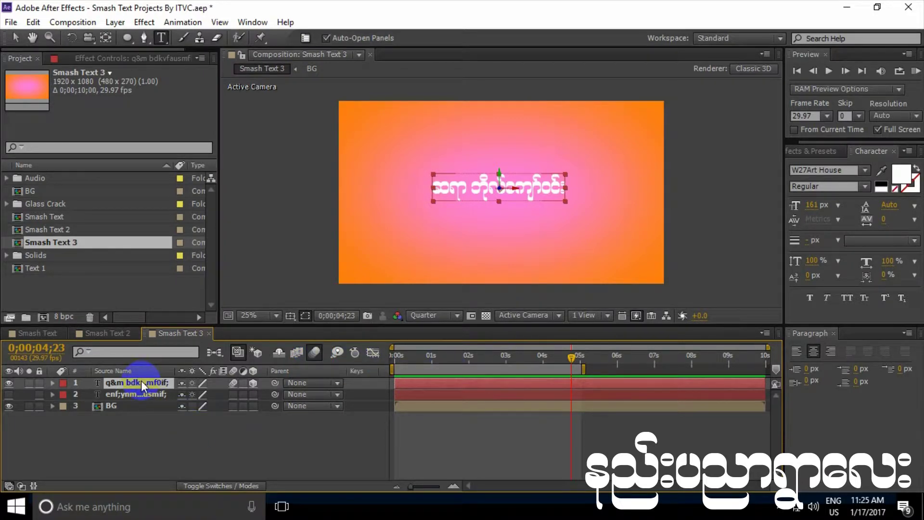
Step: Add a Position keyframe to the top text layer at 0;00;02;29
key("p")
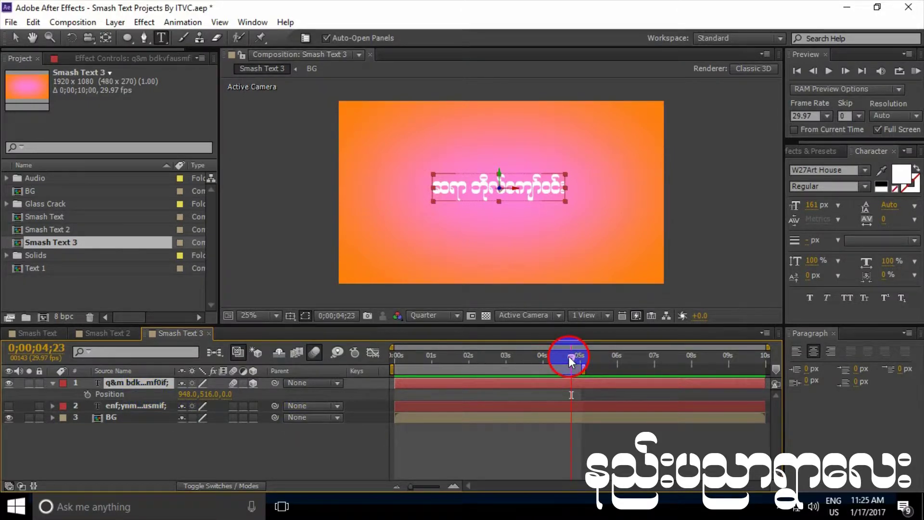
left_click_drag(568, 356, 501, 360)
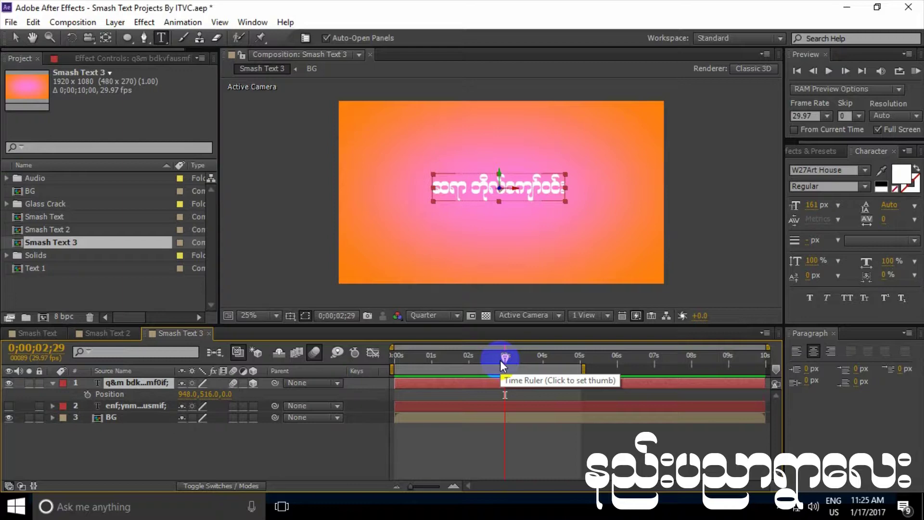
left_click(87, 394)
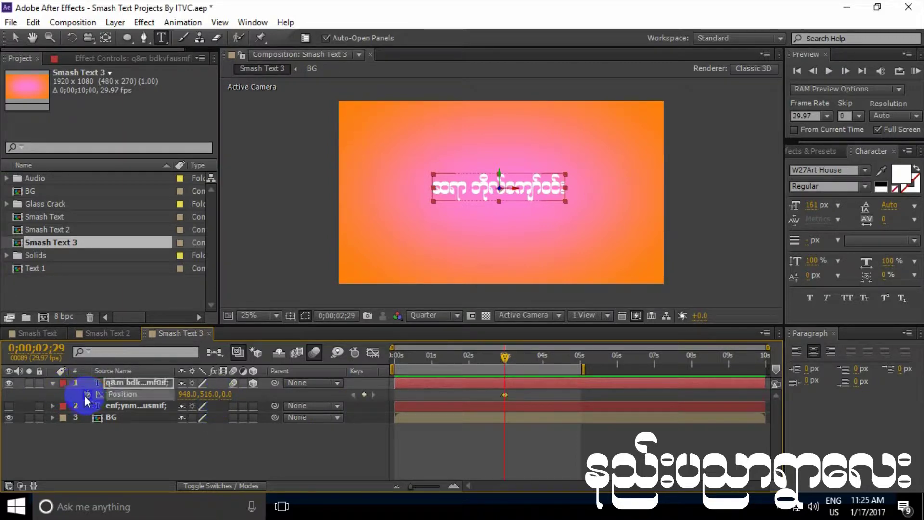
Step: Keyframe the top text layer's Z position at -3000 at 0;00;01;29
left_click(504, 362)
left_click_drag(504, 359, 468, 359)
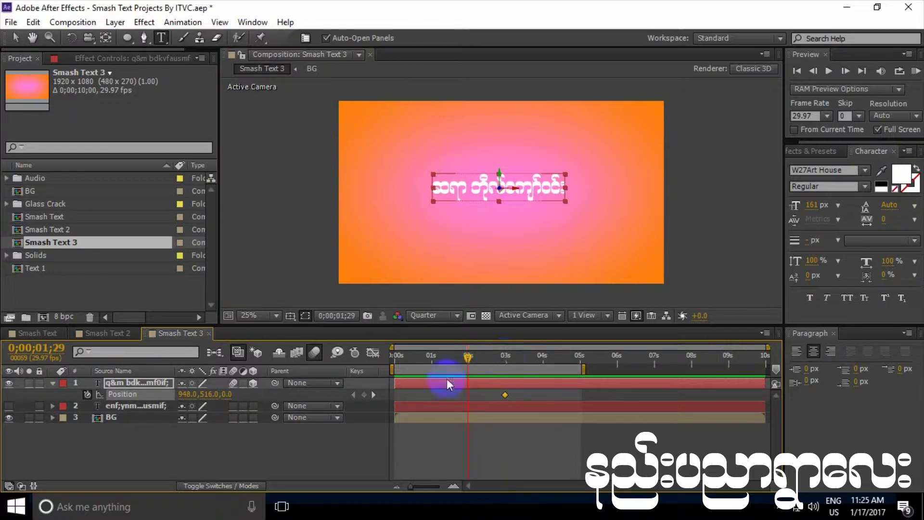
left_click(224, 395)
type("-")
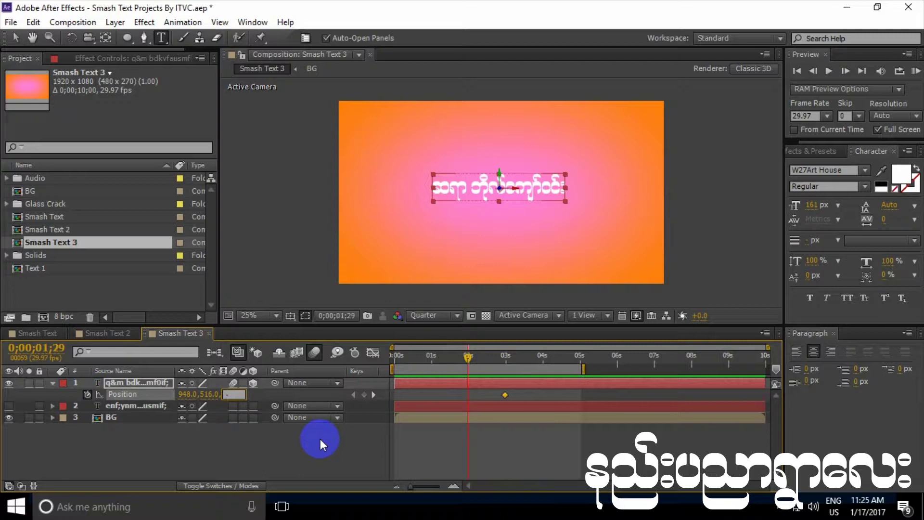
type("3000")
key("Return")
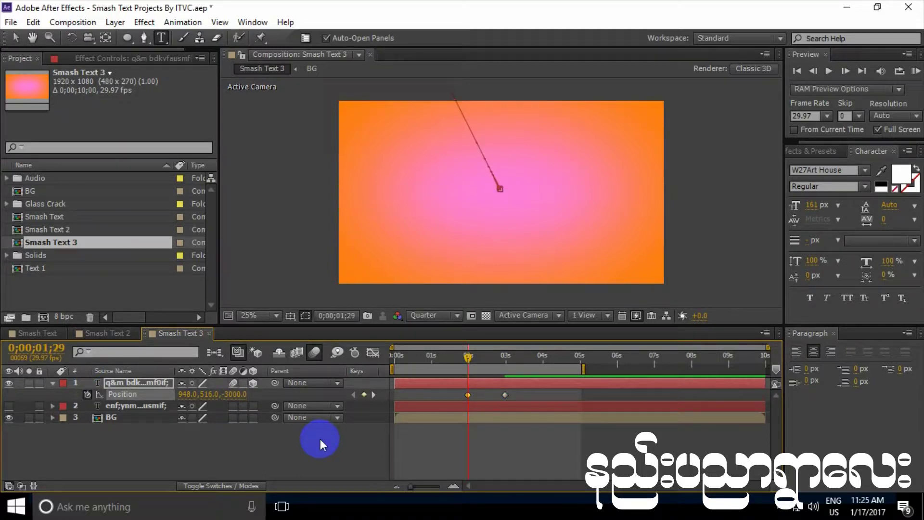
Step: Re-enter -3000 as the top text layer's Z position in a Position keyframe at 0;00;01;29
mouse_move(465, 355)
left_mouse_down()
mouse_move(498, 358)
mouse_move(468, 358)
left_mouse_up()
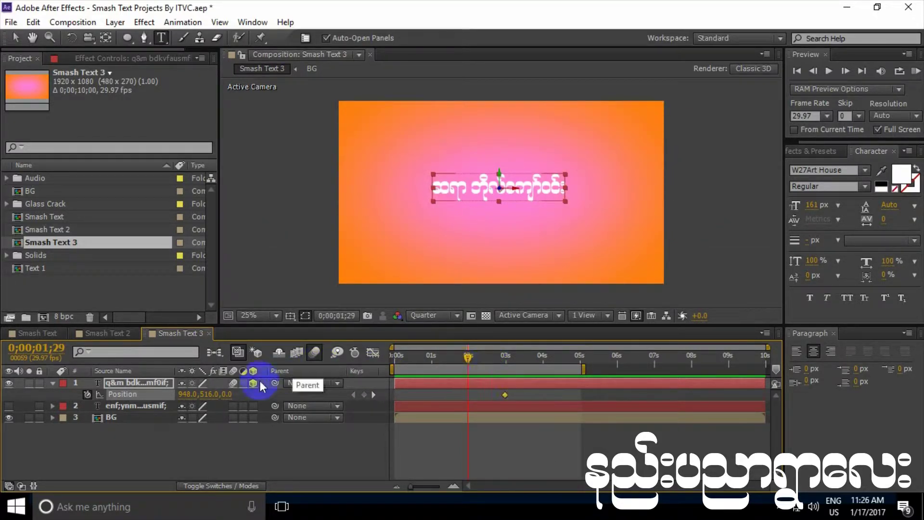
left_click(227, 394)
type("-")
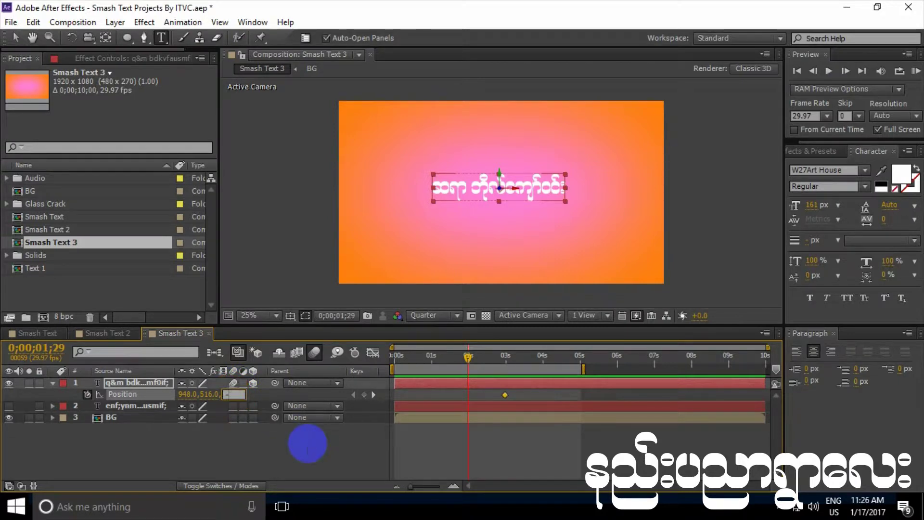
type("3000")
key("Return")
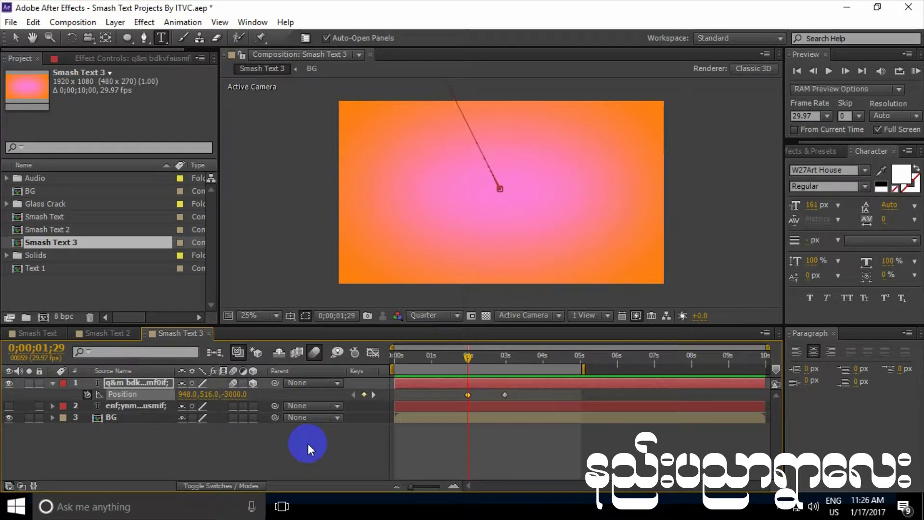
Step: Adjust the top text layer's X and Y position to 962 and 537 in the keyframe at 0;00;01;29
key("comma")
key("comma")
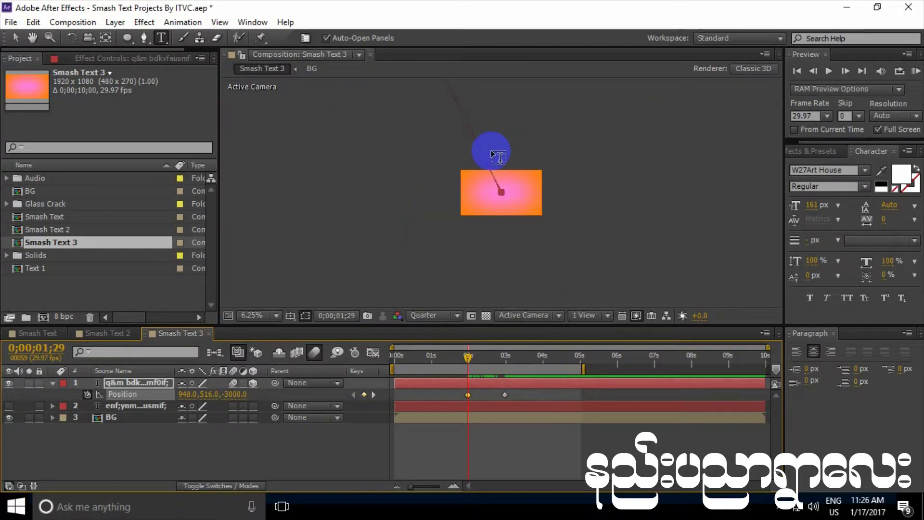
key("period")
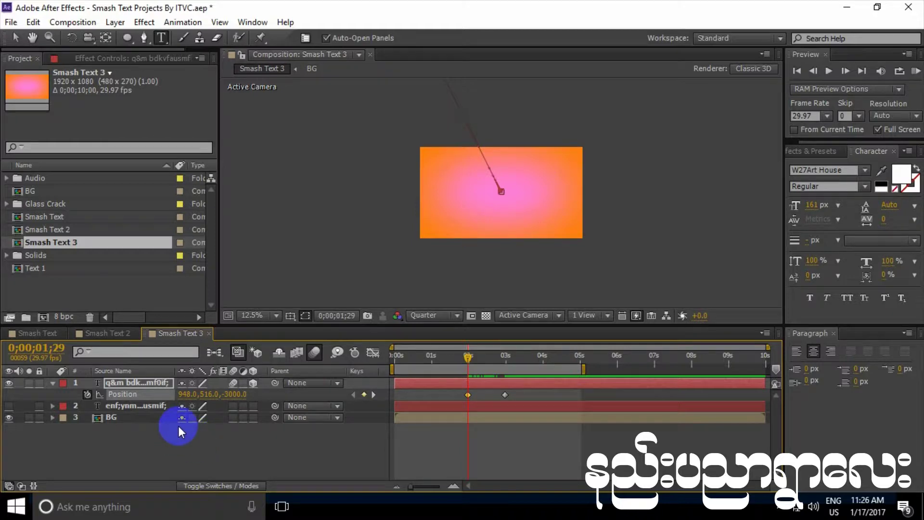
left_click_drag(216, 395, 184, 395)
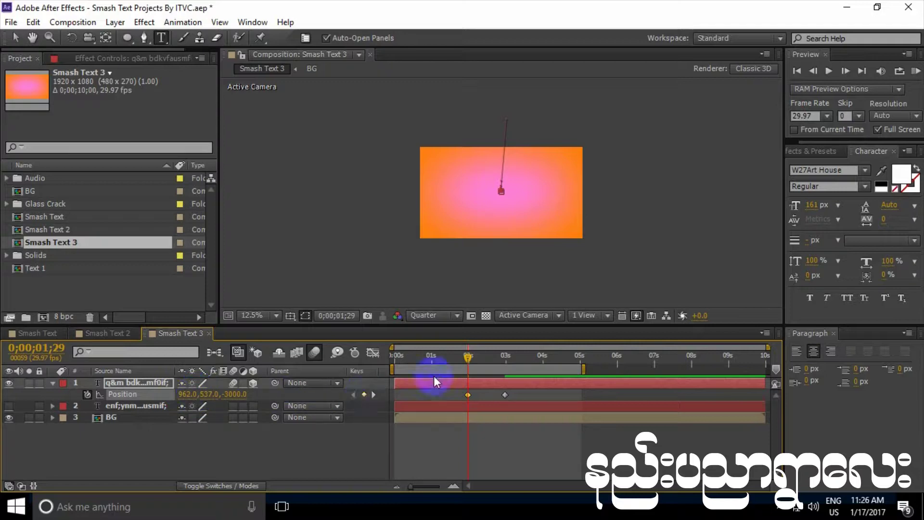
Step: Go to 0;00;02;29, make the second text layer visible and duplicate it
left_click_drag(468, 356, 505, 365)
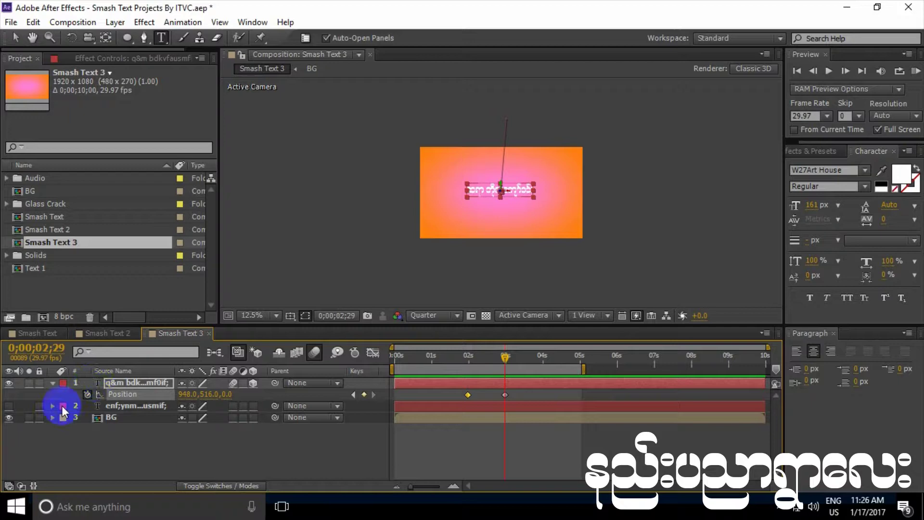
left_click(9, 406)
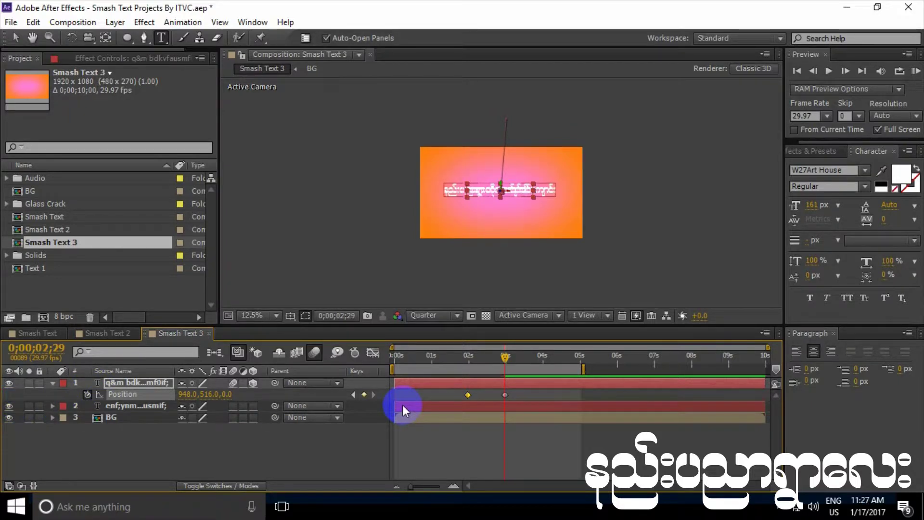
left_click(432, 407)
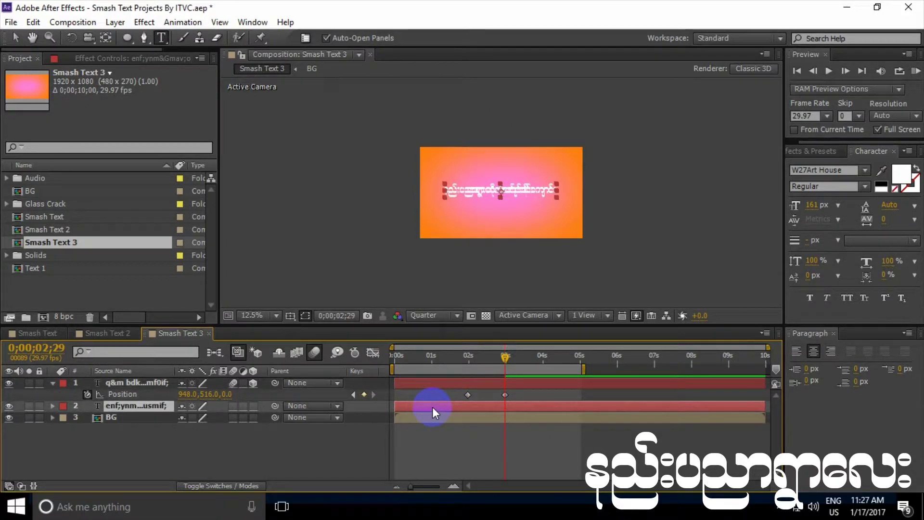
key("ctrl+d")
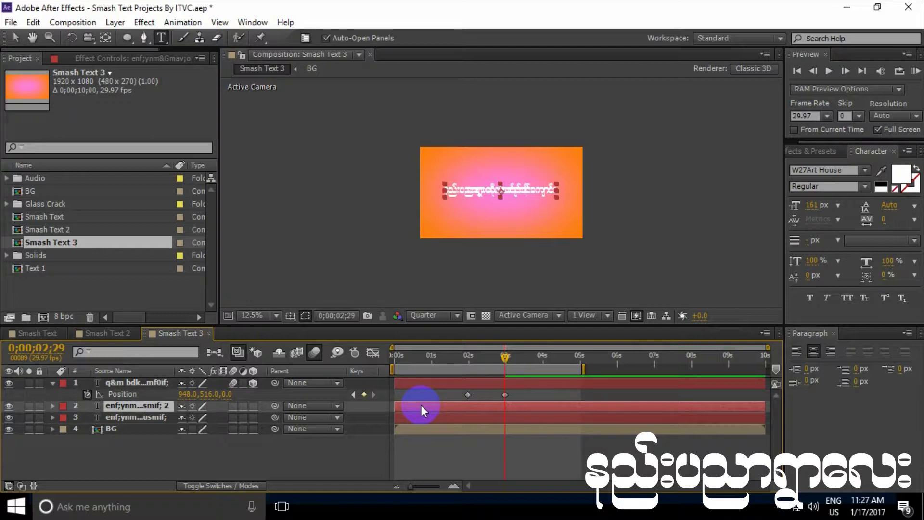
Step: Start the duplicate text layer at 0;00;02;29 and trim the original text layer to end at that same time
key("bracketleft")
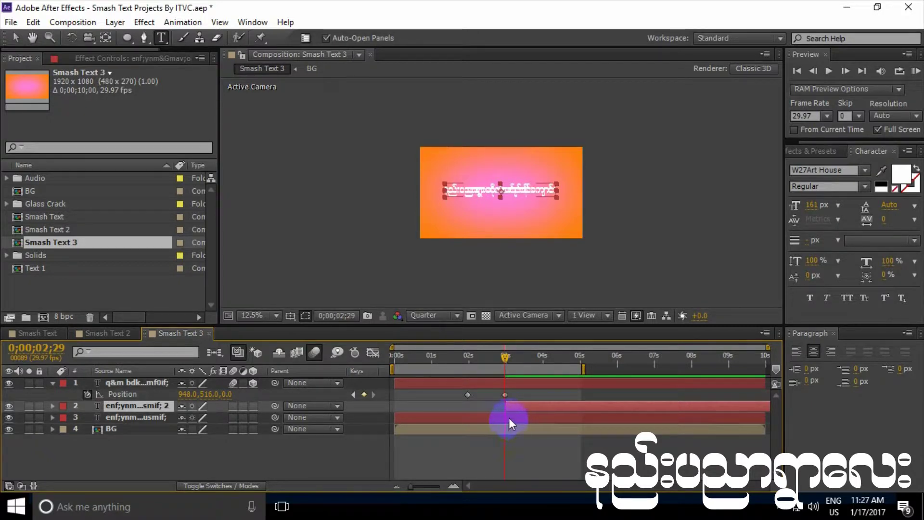
left_click(509, 418)
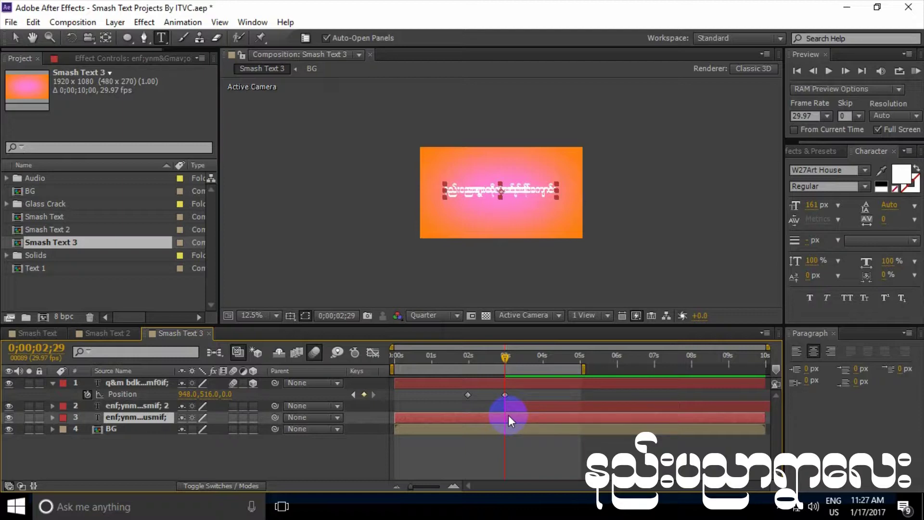
key("alt+bracketright")
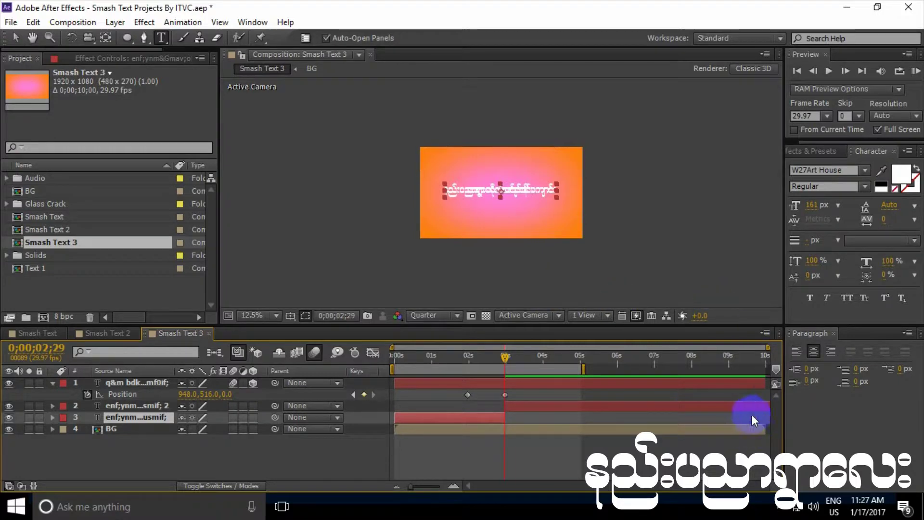
Step: Apply the Shatter simulation effect to the duplicate text layer and set its view to Rendered
left_click(513, 406)
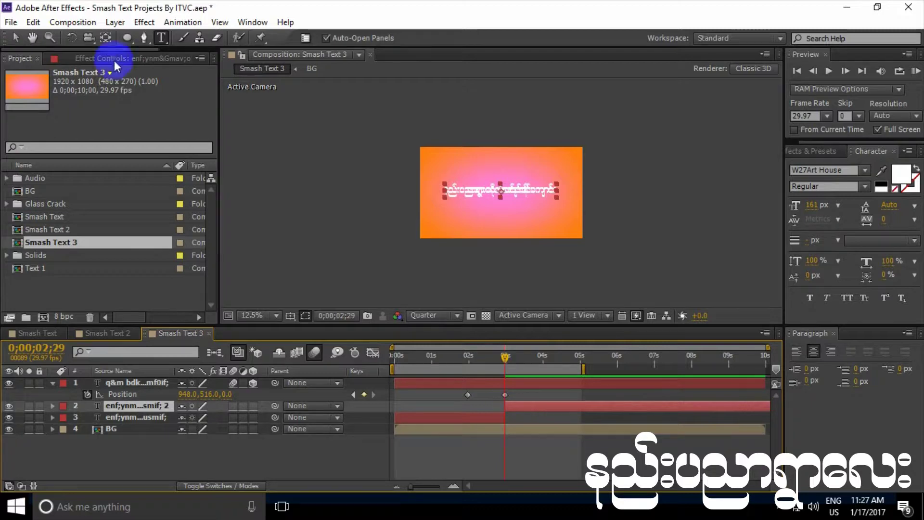
left_click(144, 23)
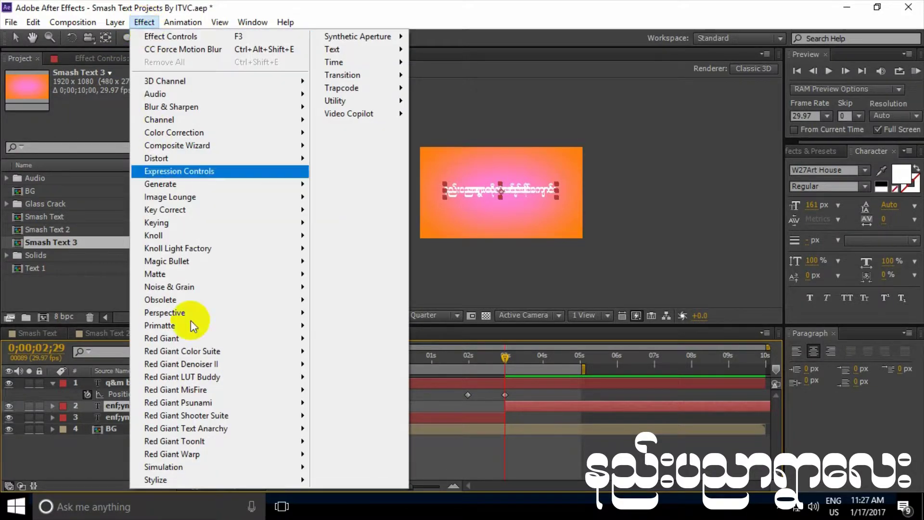
mouse_move(294, 470)
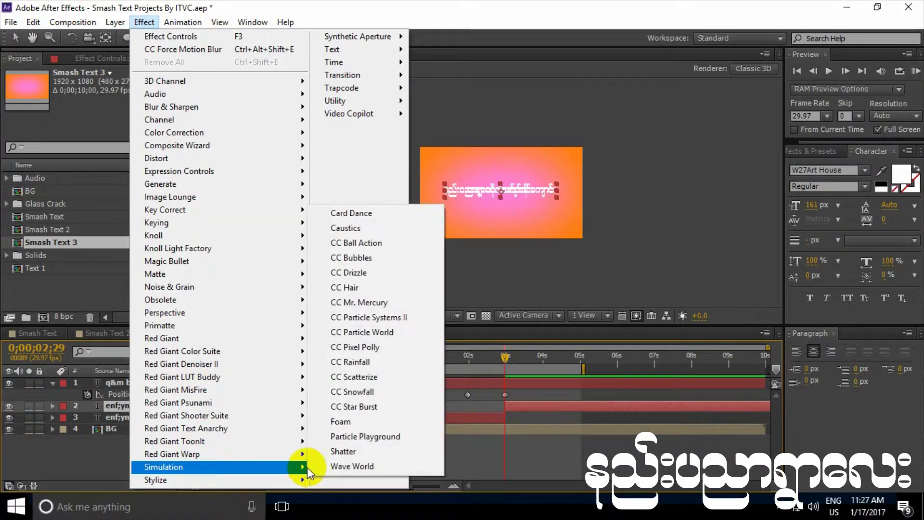
left_click(350, 450)
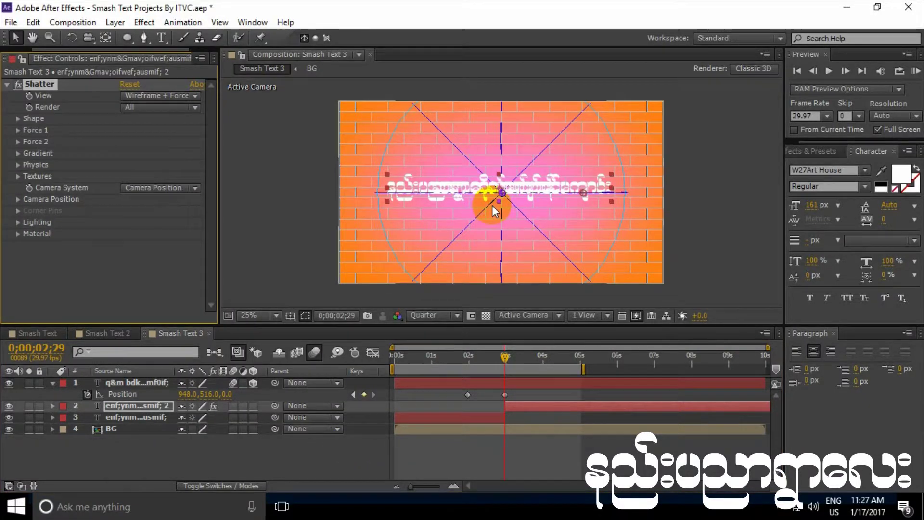
key("comma")
key("period")
key("comma")
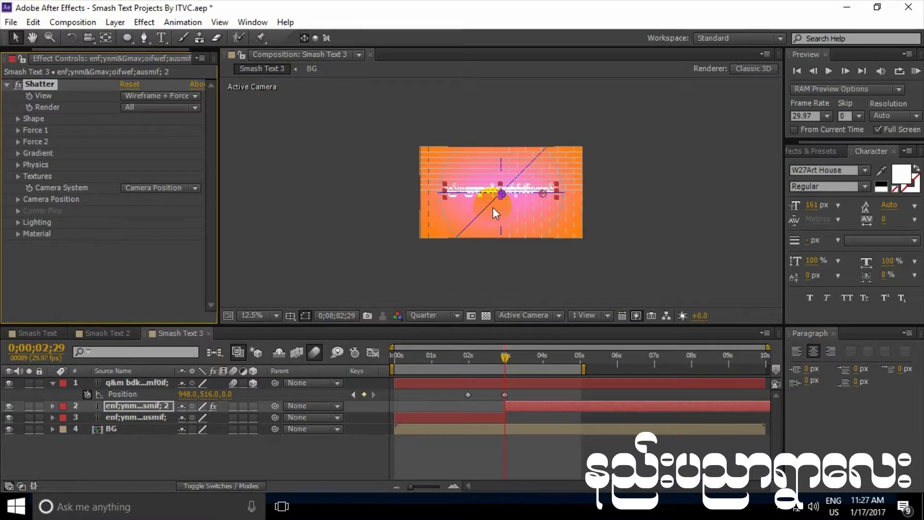
left_click(155, 93)
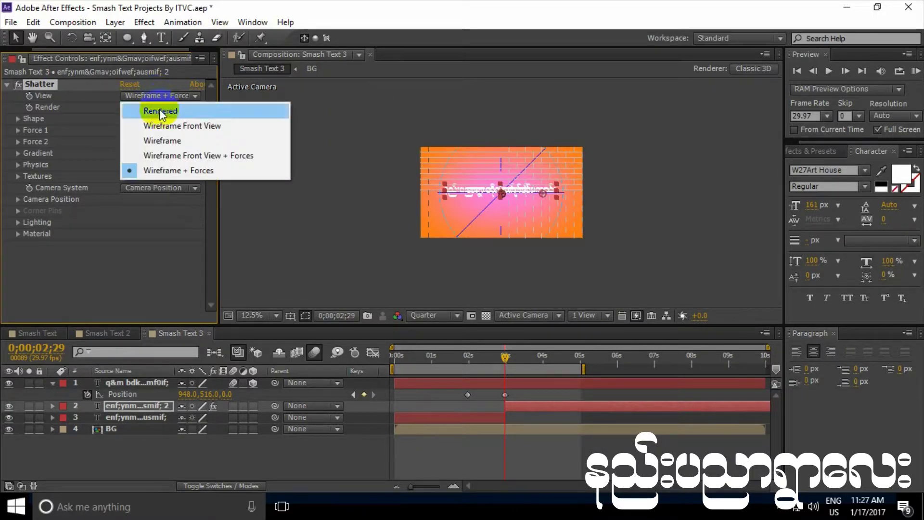
left_click(159, 109)
key("period")
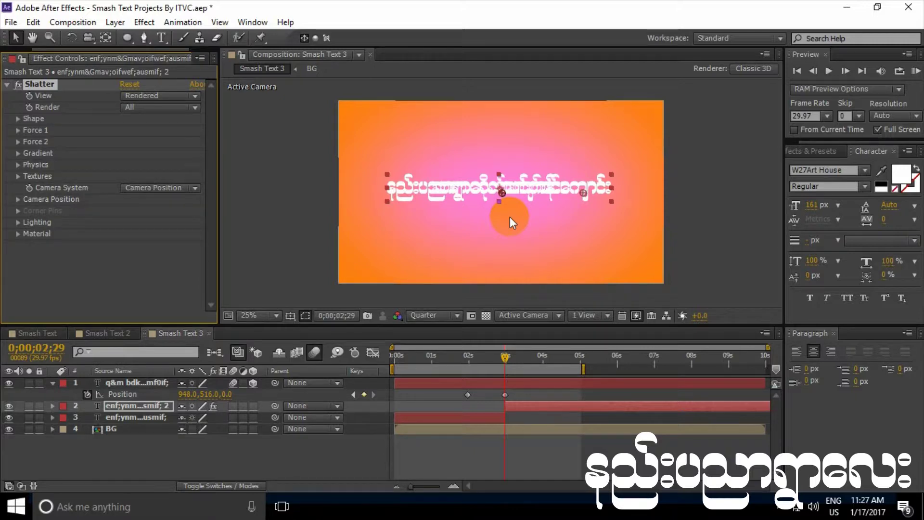
Step: Set the shape pattern of the duplicate text layer's Shatter effect to Glass
left_click(515, 404)
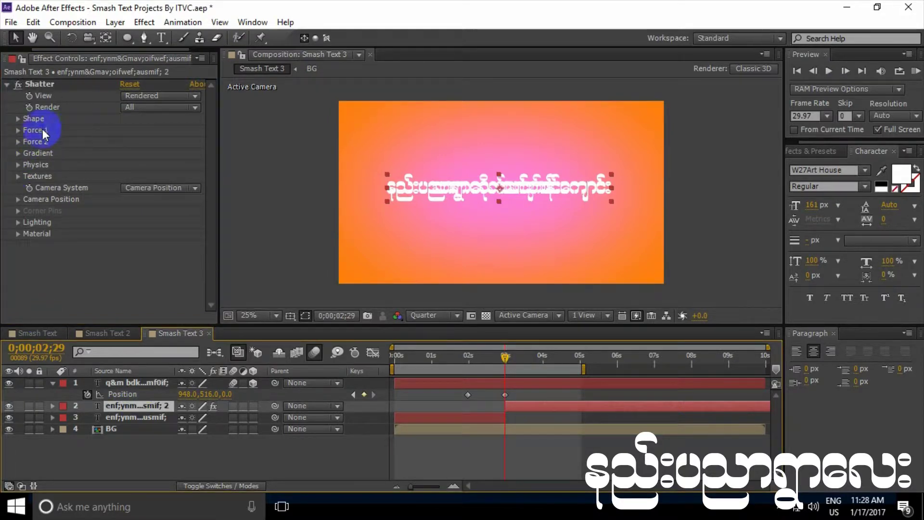
left_click(16, 120)
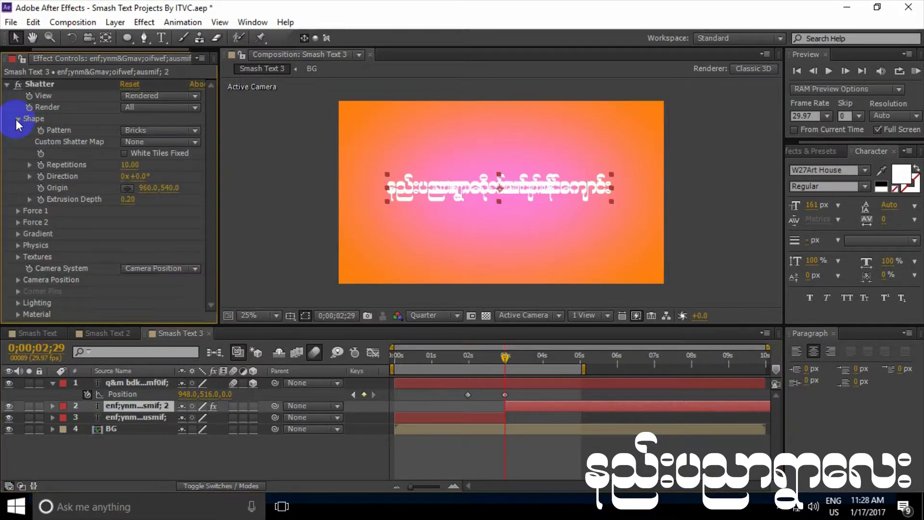
left_click(146, 131)
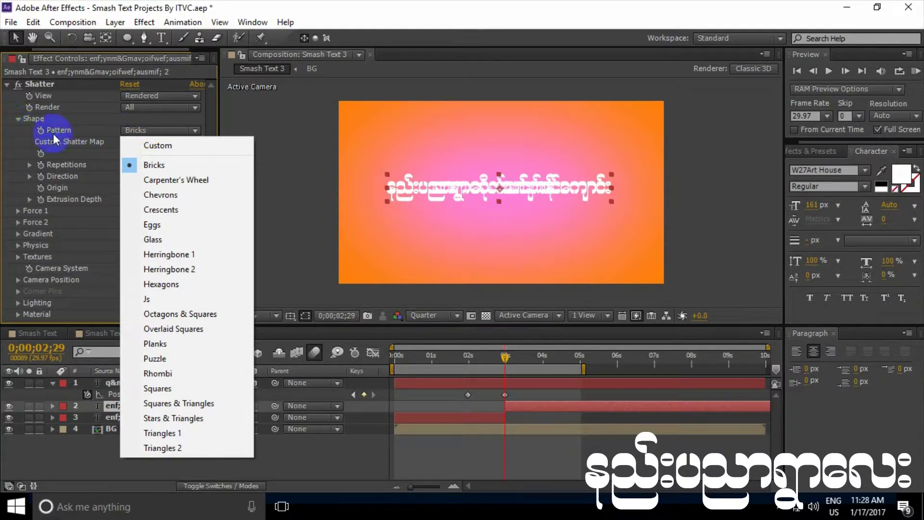
left_click(158, 239)
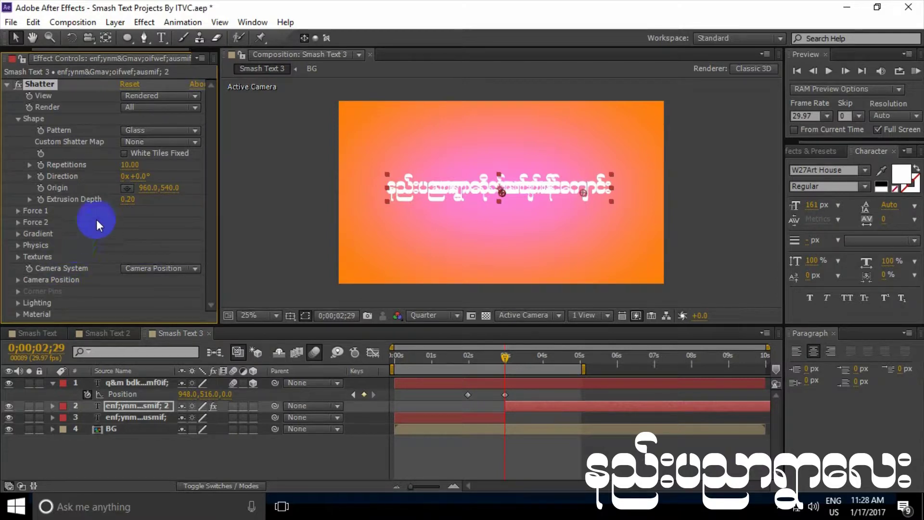
Step: Set the Shatter effect's extrusion depth to 0 and its physics gravity to 0
left_click(128, 199)
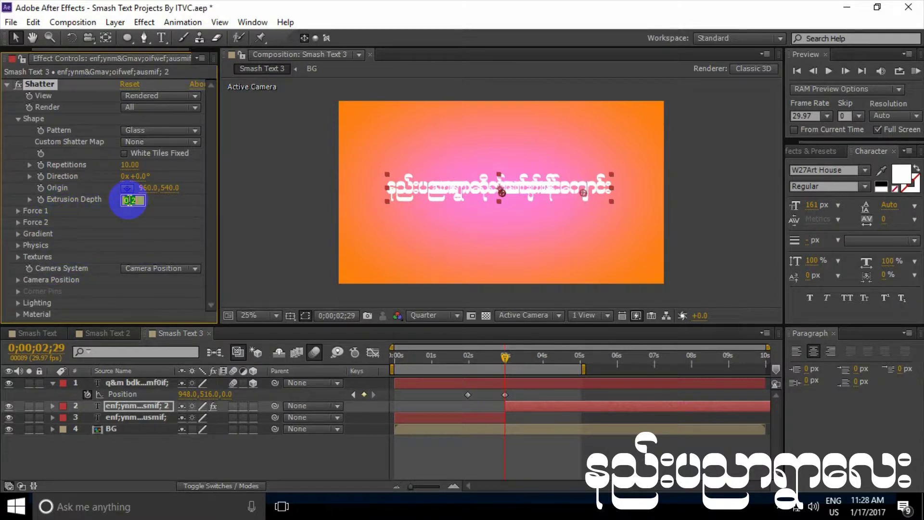
type("00")
left_click(25, 229)
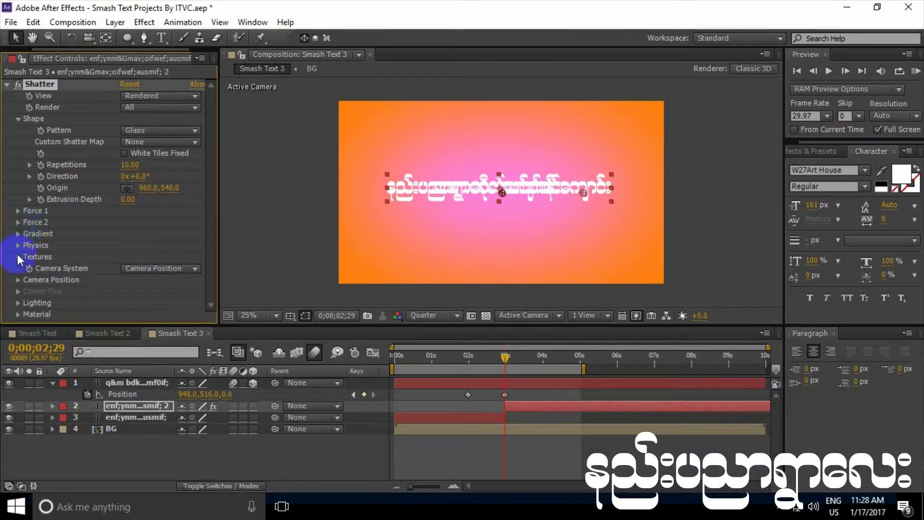
left_click(18, 246)
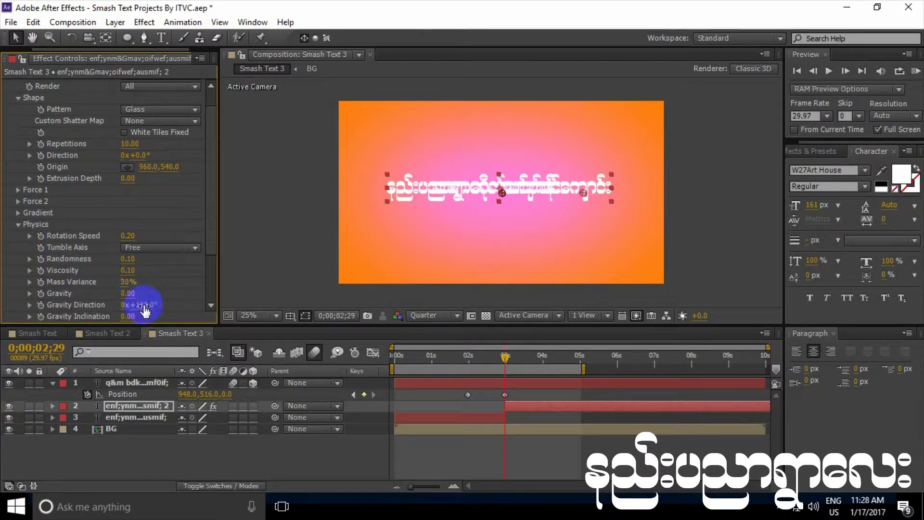
left_click(127, 293)
Step: Preview the shatter animation from a work area starting at 0;00;02;04, and turn off full-screen previewing
left_click_drag(505, 360, 475, 358)
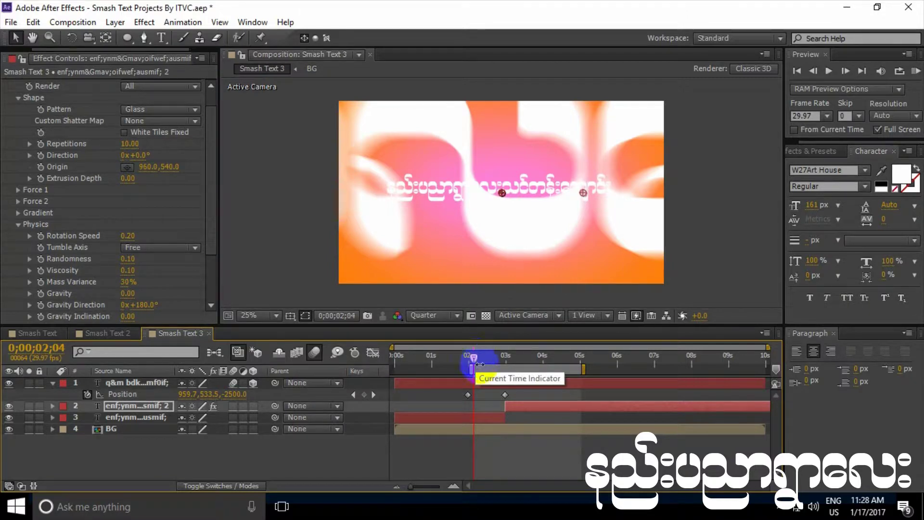
left_click(916, 70)
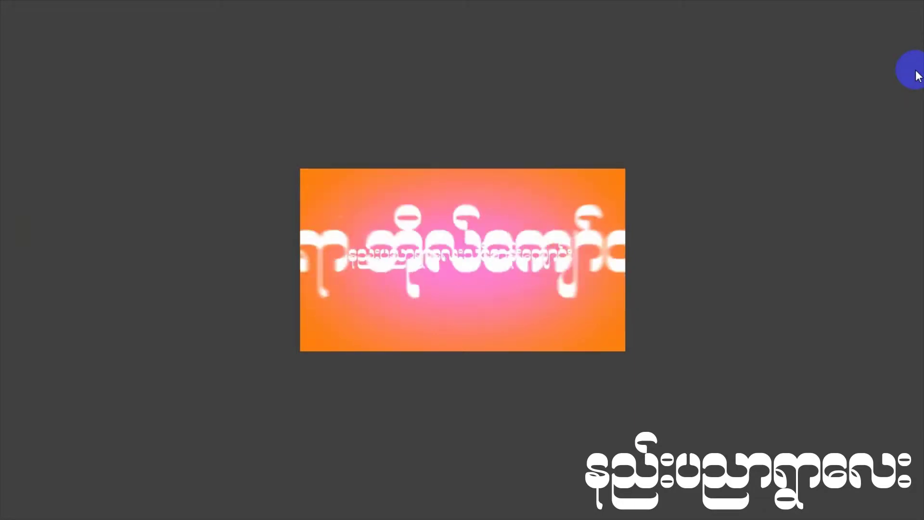
left_click(766, 227)
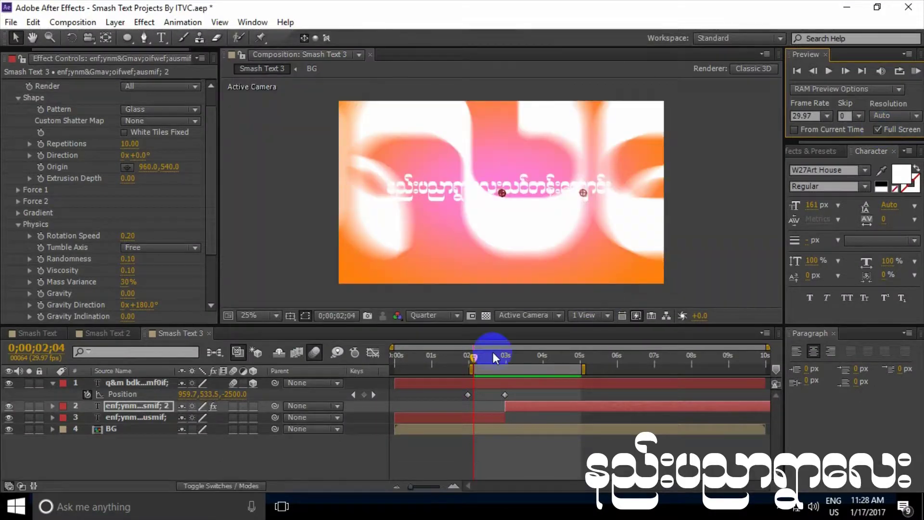
left_click(879, 130)
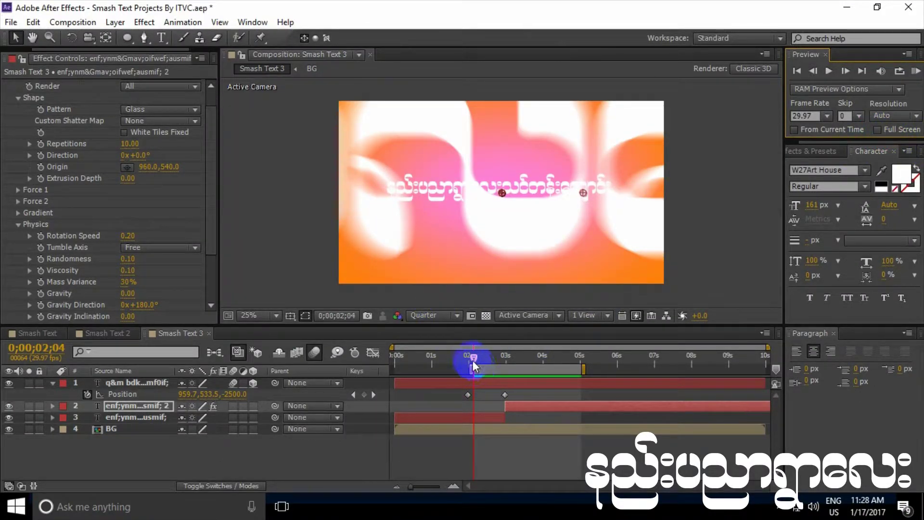
left_click_drag(472, 357, 509, 359)
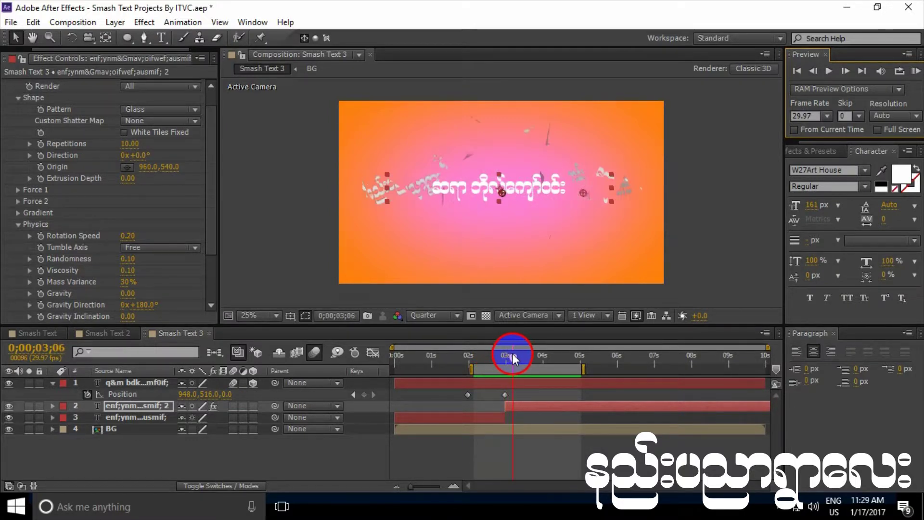
Step: Move the top text layer's first Position keyframe to 0;00;02;12 and delete it there
left_click_drag(468, 395, 484, 393)
left_click_drag(512, 357, 486, 360)
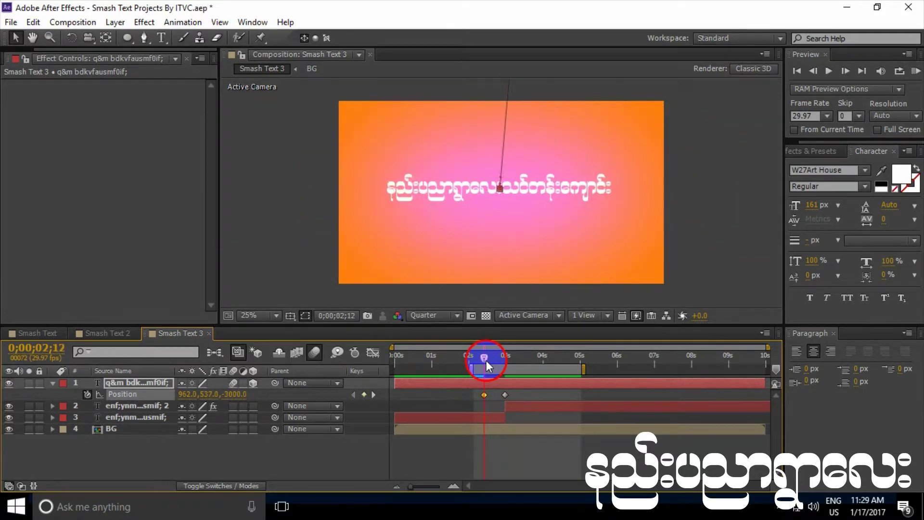
left_click(484, 395)
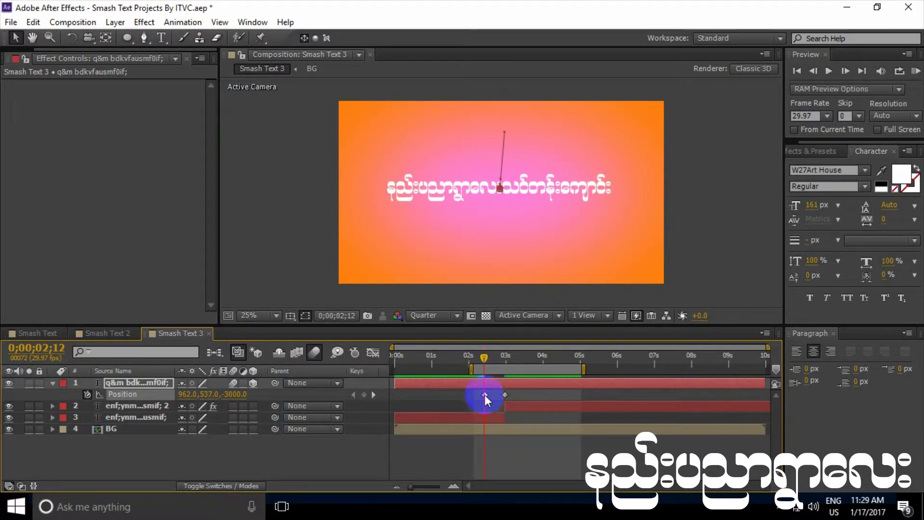
key("Delete")
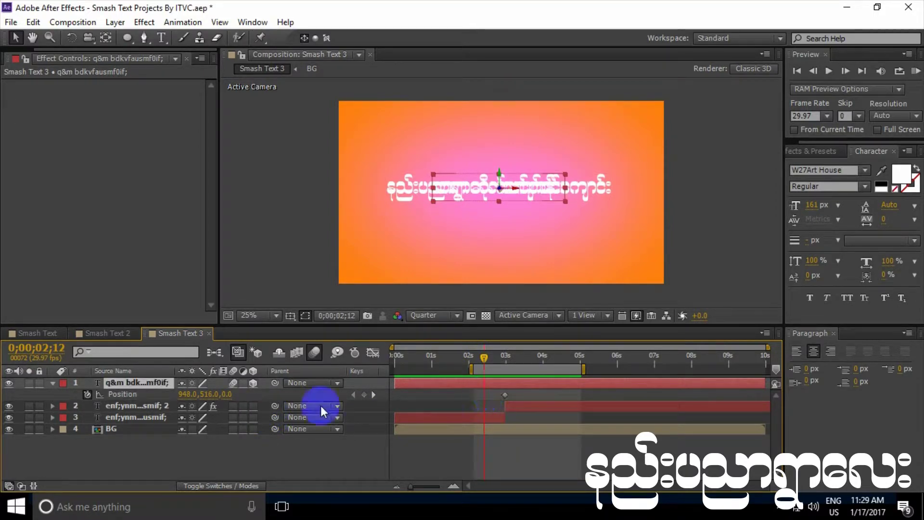
Step: Keyframe the top text layer's Z position at -5000 at 0;00;02;12 and preview the fly-in
left_click(233, 394)
type("-")
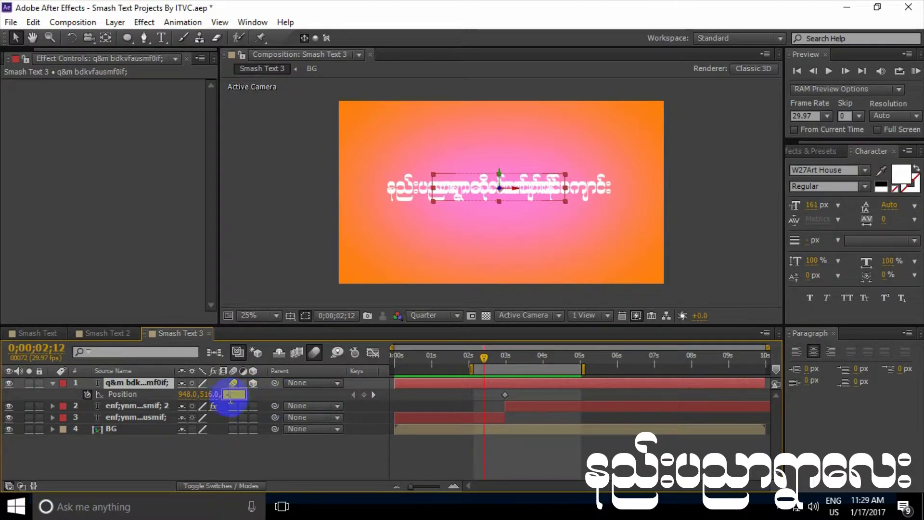
type("5000")
key("Return")
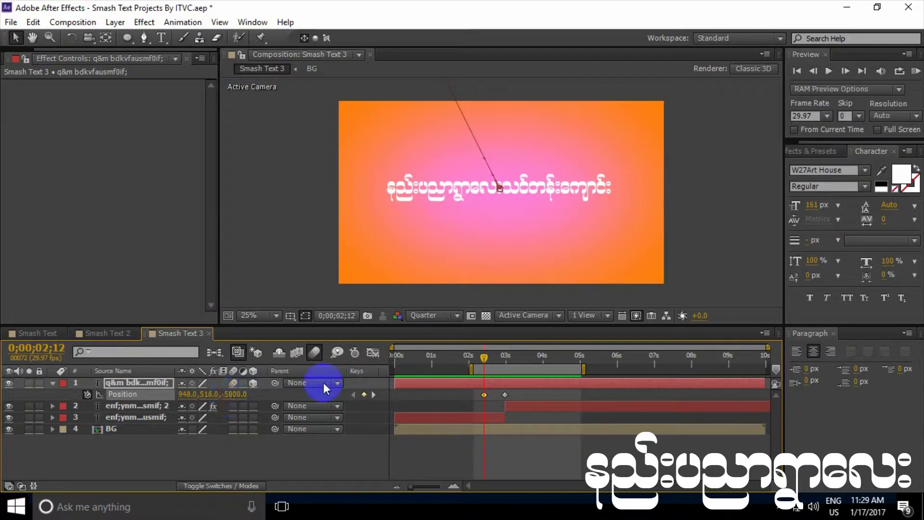
left_click_drag(481, 357, 473, 357)
left_click(916, 71)
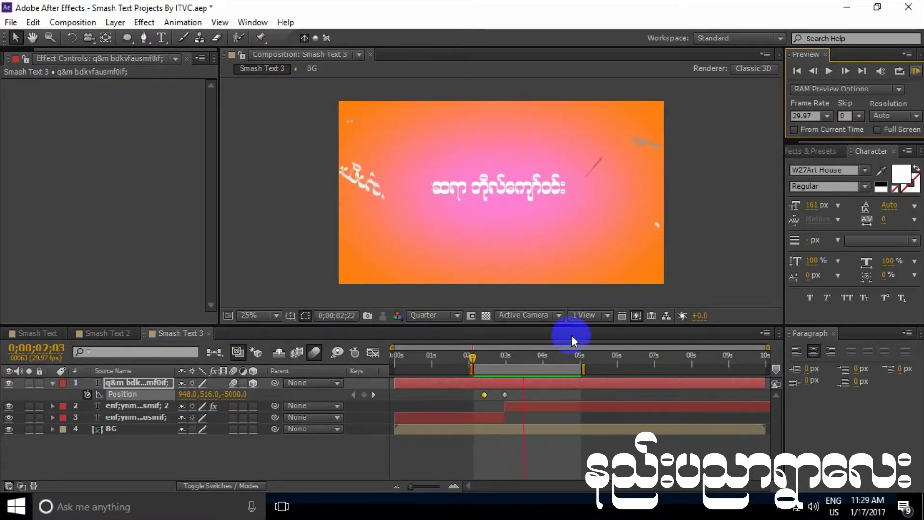
Step: Extend the work area's start back to 0;00;00;00 and preview the animation from the beginning
left_click_drag(470, 369, 398, 358)
left_click(398, 357)
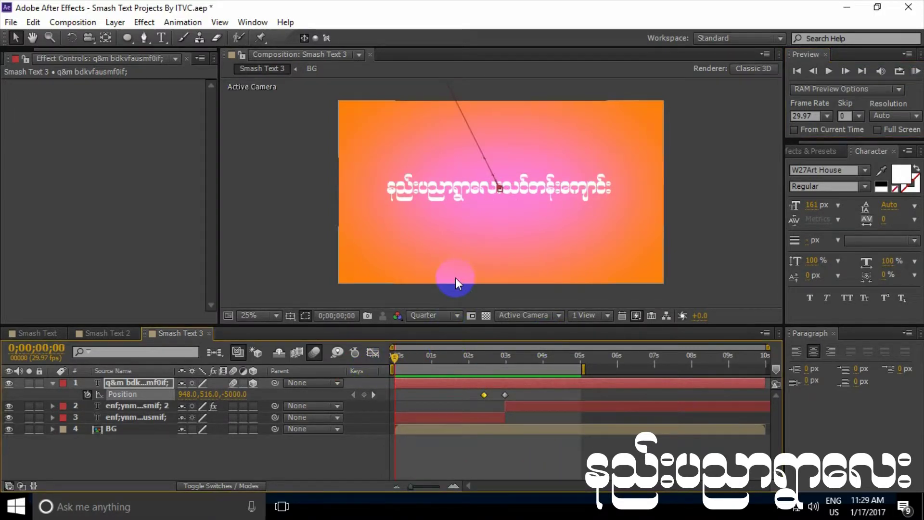
left_click(916, 71)
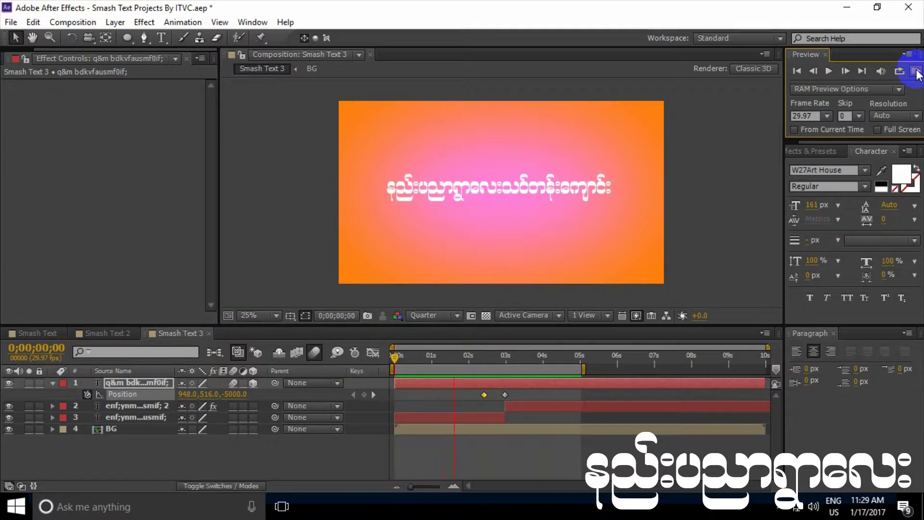
left_click(856, 71)
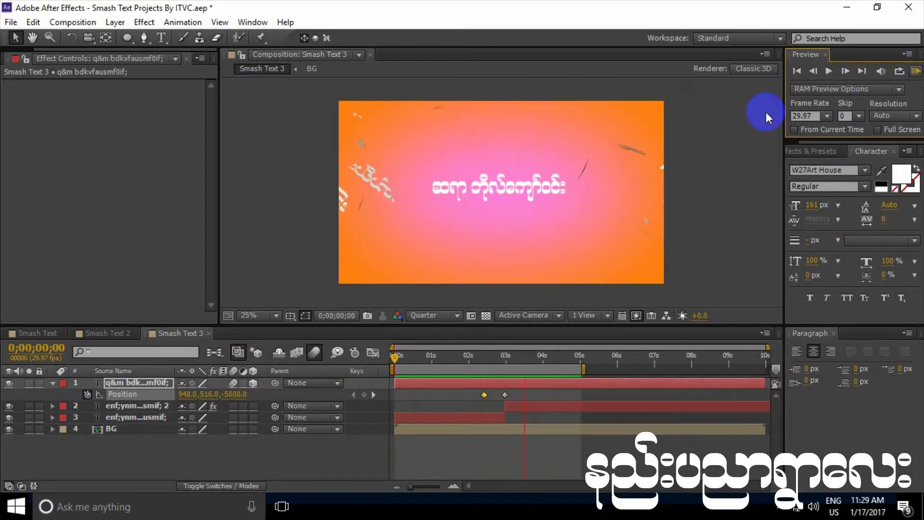
left_click(391, 314)
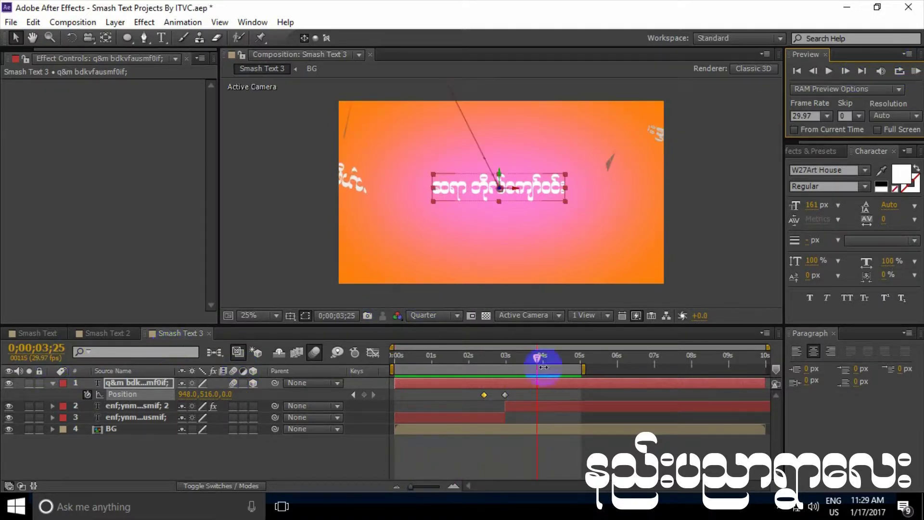
Step: Inspect the impact frame at 0;00;02;29, then replay the animation from 0;00;00;00
left_click_drag(536, 358, 506, 372)
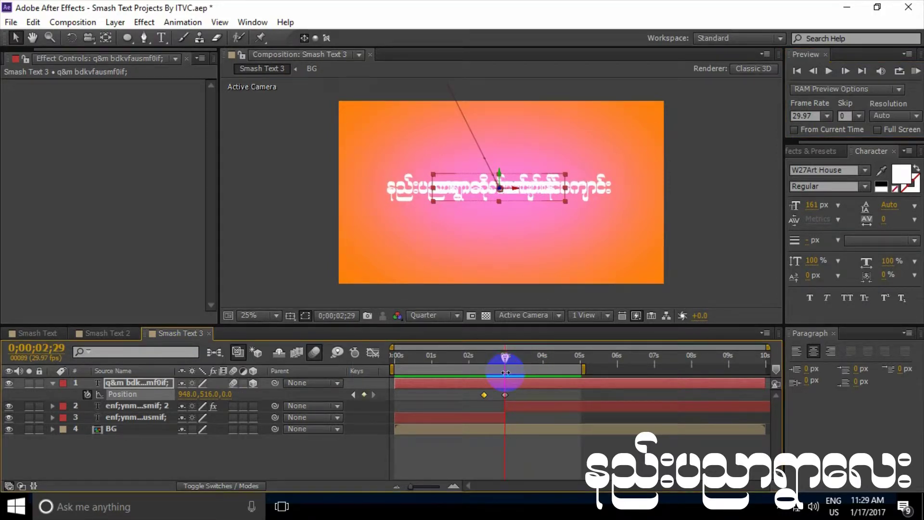
left_click_drag(504, 356, 377, 358)
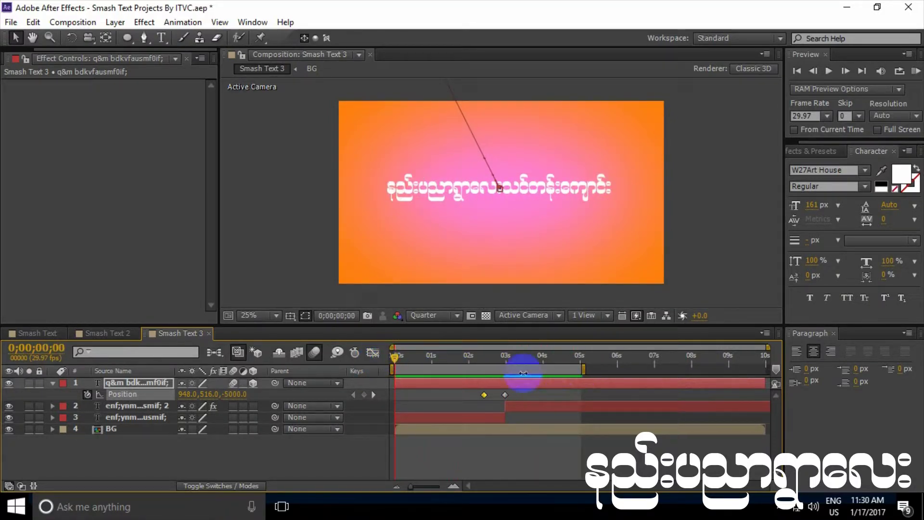
left_click(914, 71)
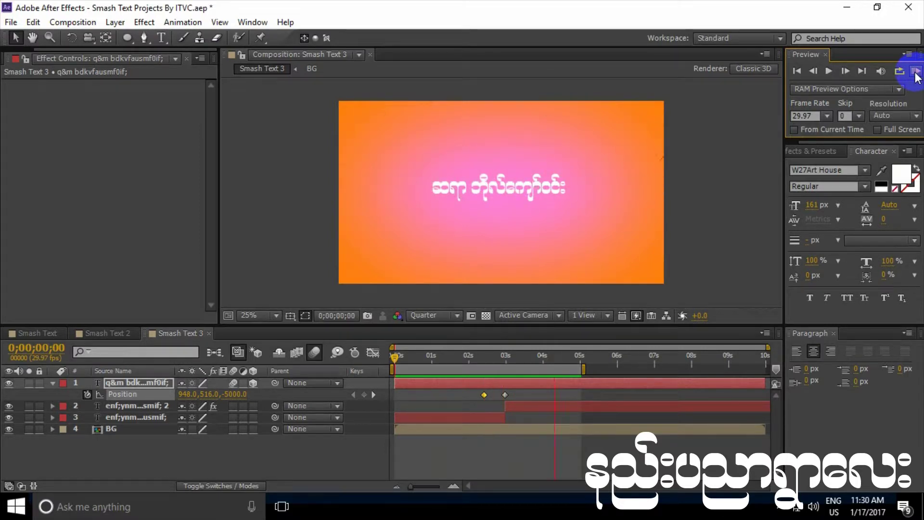
left_click(914, 73)
left_click(472, 381)
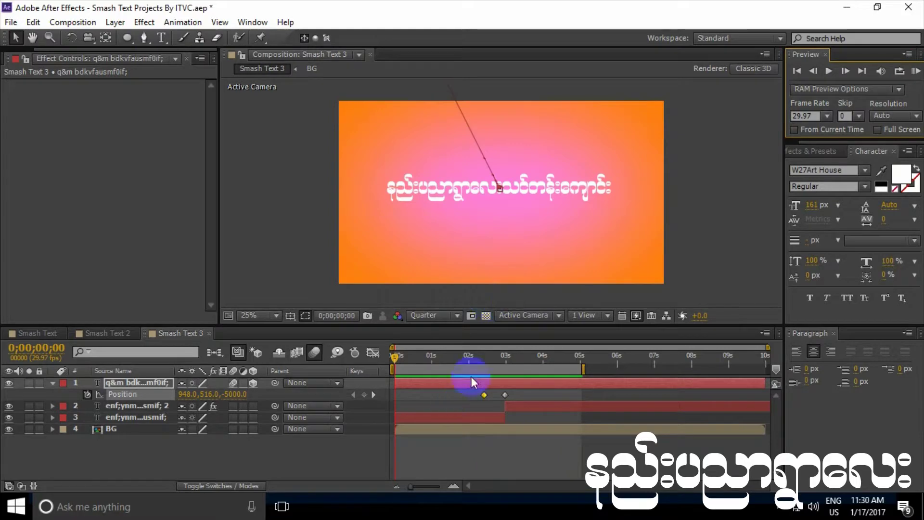
Step: Expand the project's Audio folder and select Golden swoosh.wav
left_click_drag(398, 355, 494, 356)
left_click(36, 48)
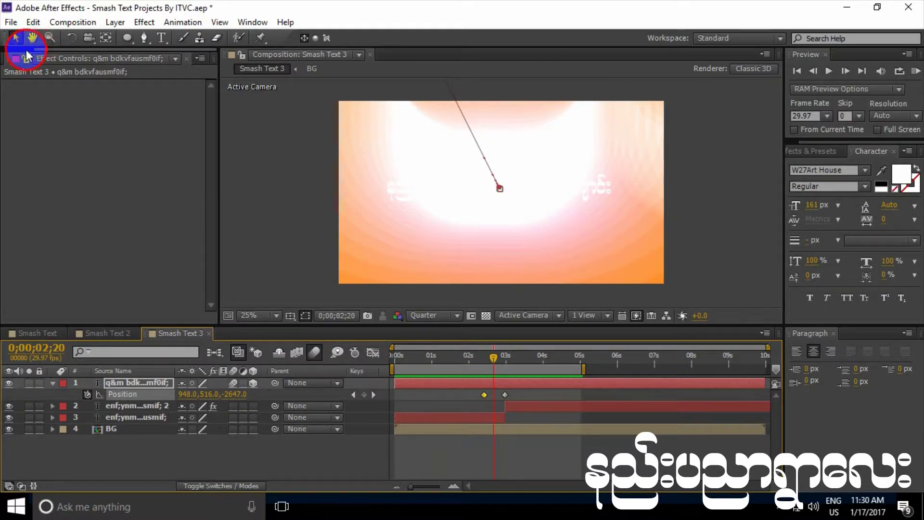
left_click(17, 58)
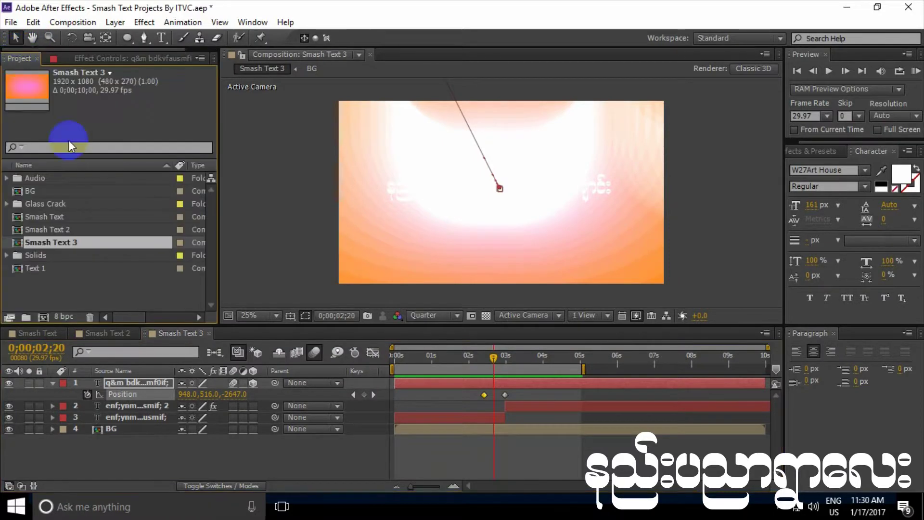
left_click(56, 291)
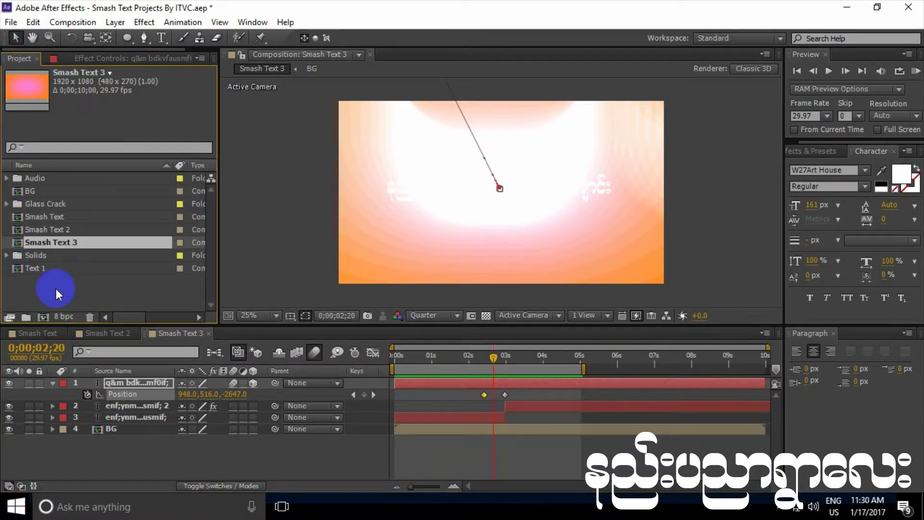
left_click(7, 178)
left_click(60, 217)
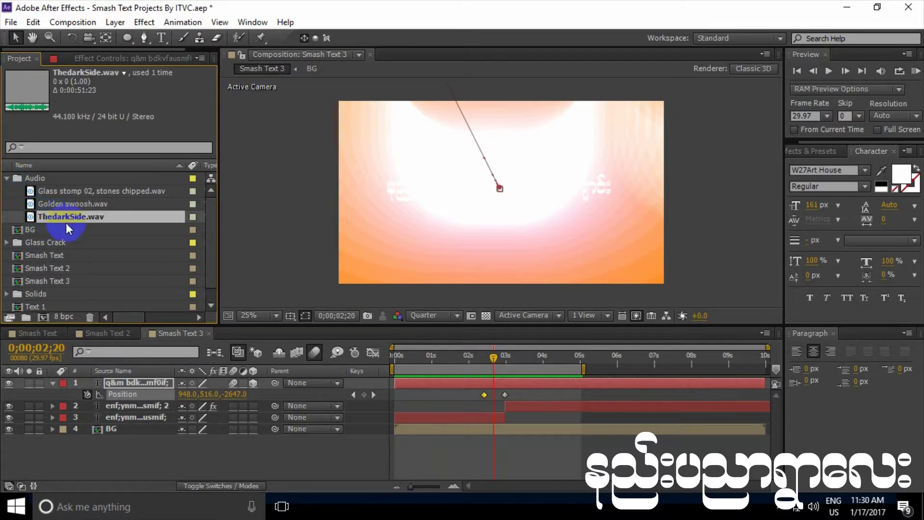
left_click(57, 203)
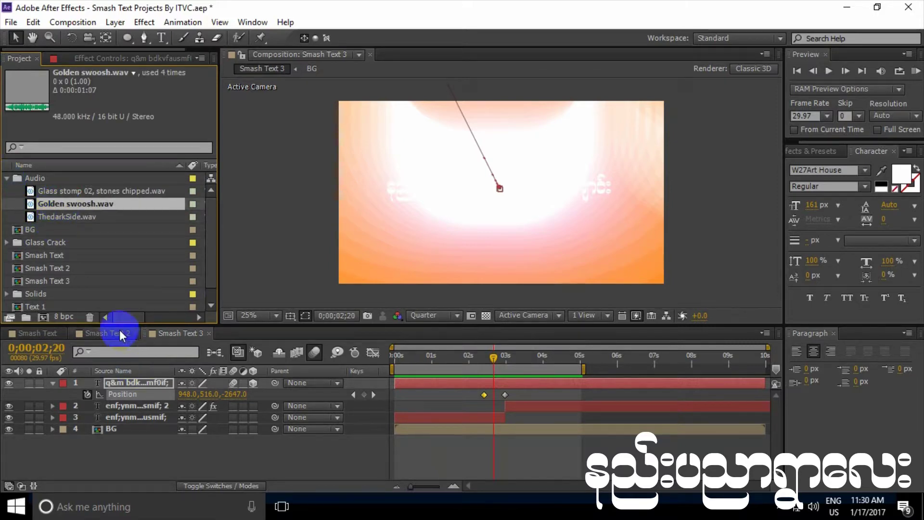
Step: Examine which swoosh and glass sound layers the Smash Text 2 composition uses, matching them to the files in the Audio folder
left_click(99, 333)
scroll(154, 432, "down", 1)
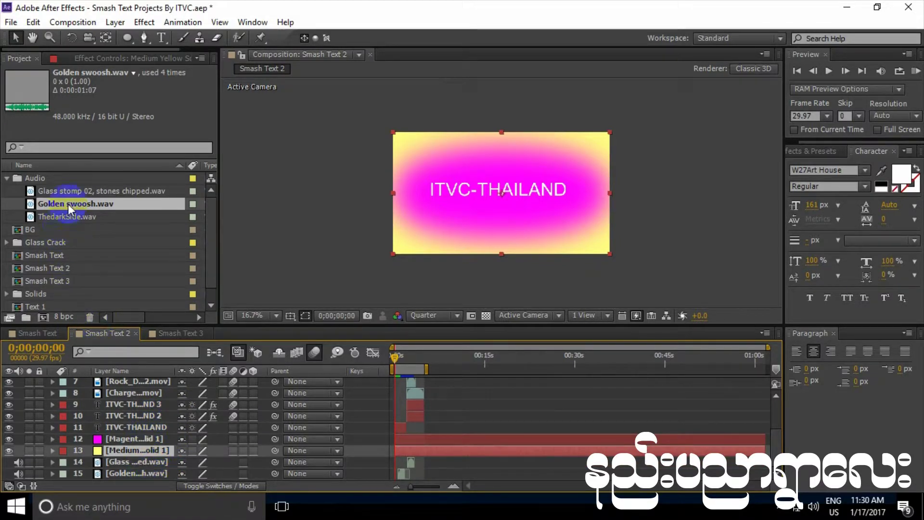
left_click(151, 464)
left_click(149, 473)
left_click(203, 439)
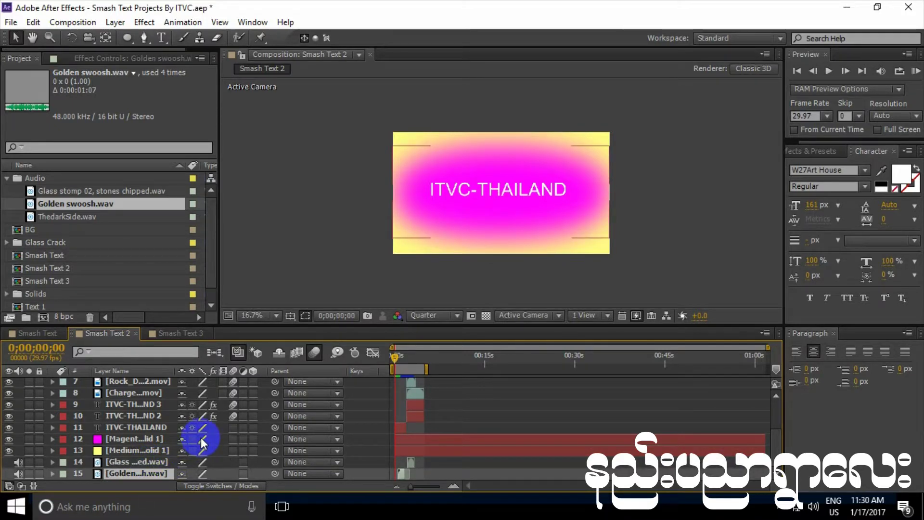
scroll(200, 437, "up", 3)
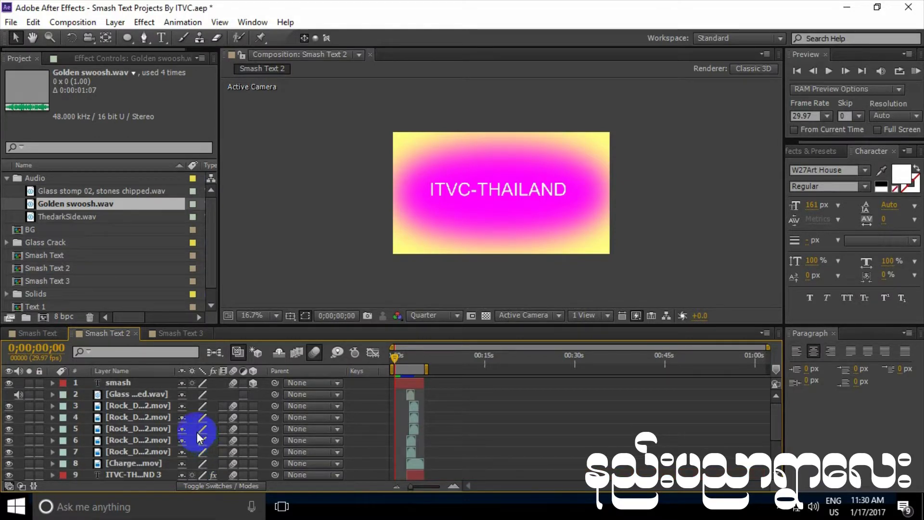
left_click(143, 394)
scroll(152, 423, "down", 3)
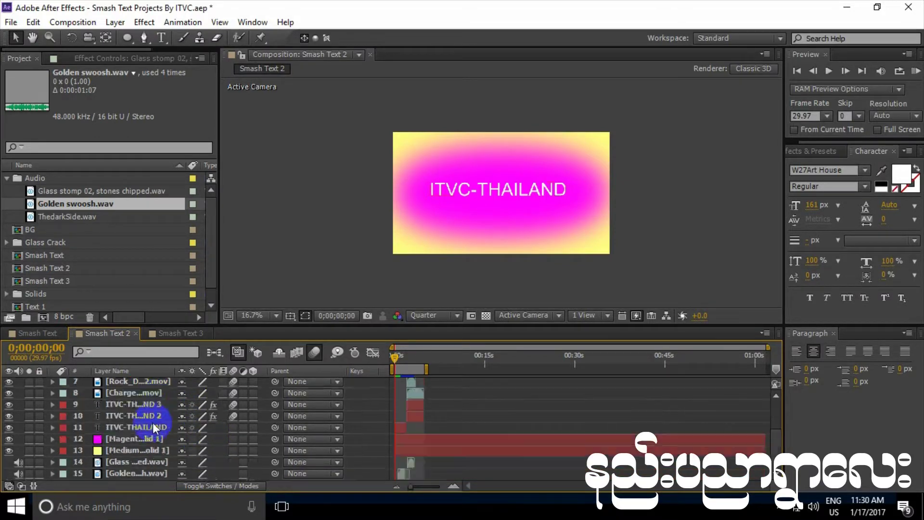
left_click(144, 464)
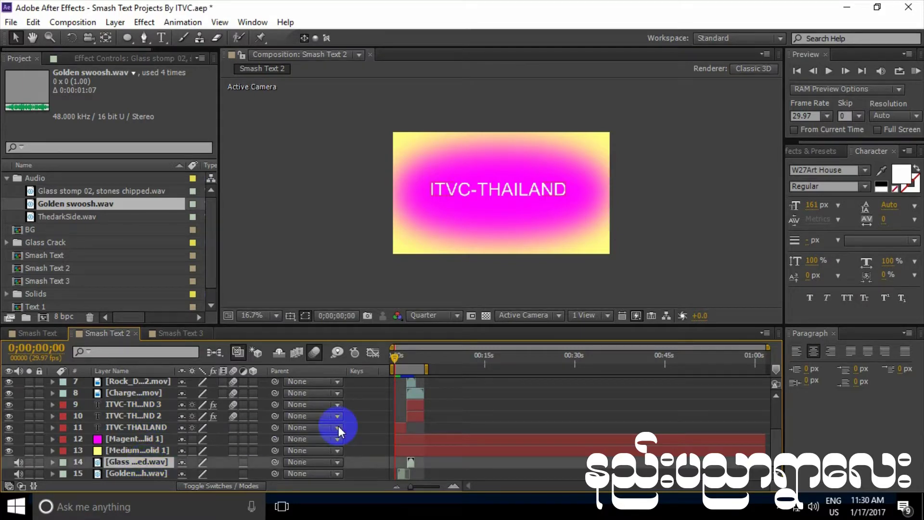
scroll(339, 427, "up", 3)
scroll(339, 426, "down", 3)
scroll(337, 424, "up", 3)
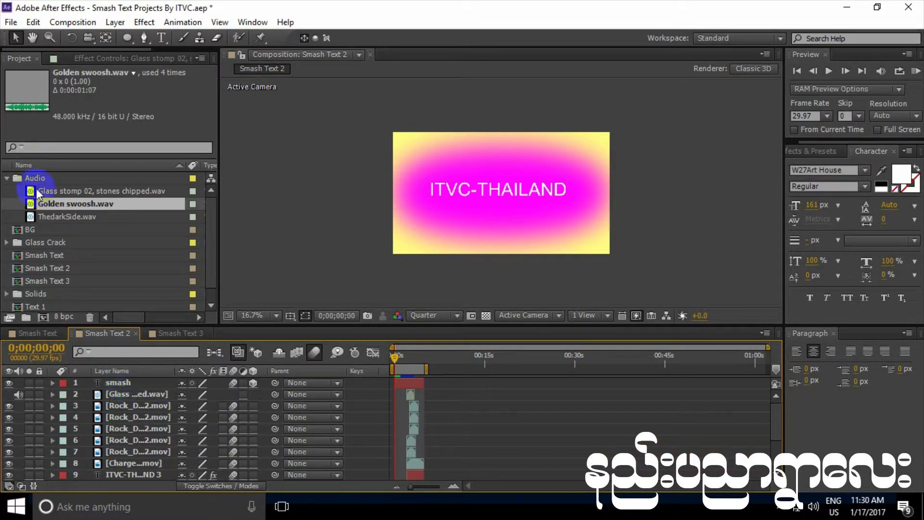
left_click(54, 193)
left_click(64, 201)
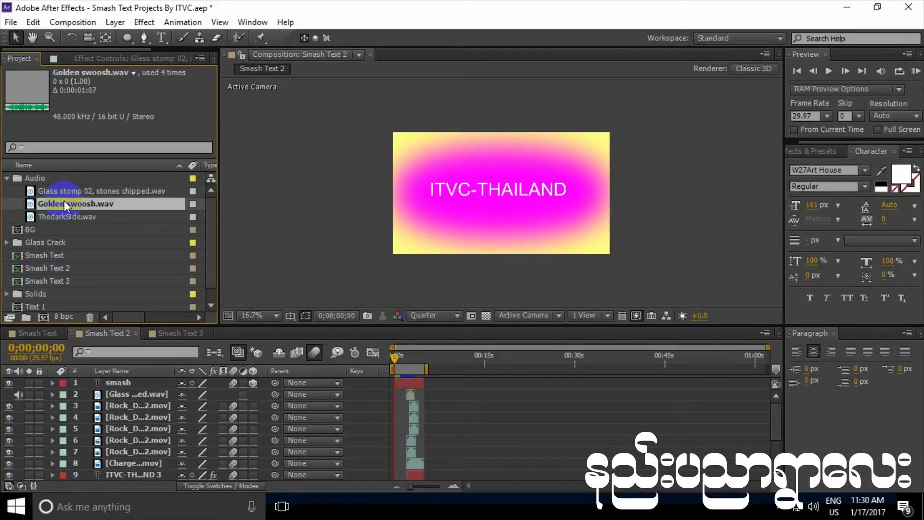
Step: Add Golden swoosh.wav and Glass stomp 02, stones chipped.wav to Smash Text 3 at 0;00;02;18, below the top text layer, and preview with sound
left_click(176, 332)
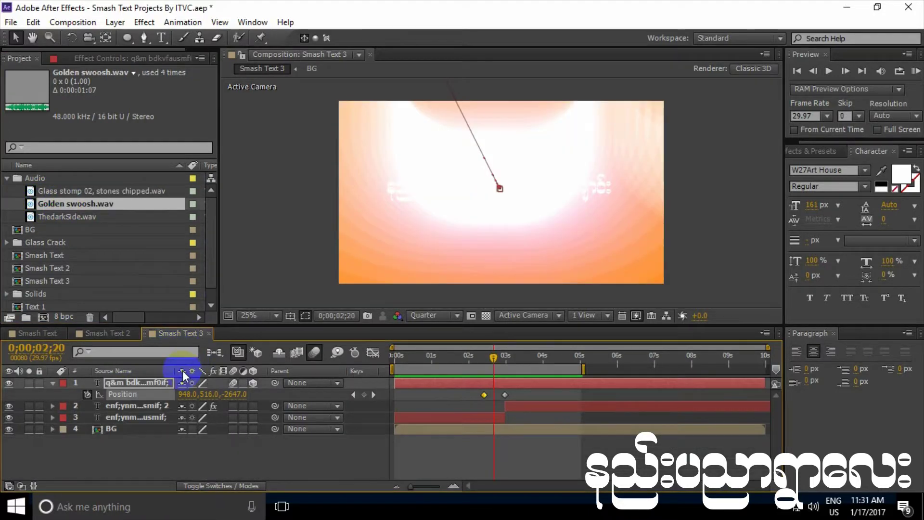
mouse_move(494, 360)
left_mouse_down()
mouse_move(484, 360)
mouse_move(492, 362)
left_mouse_up()
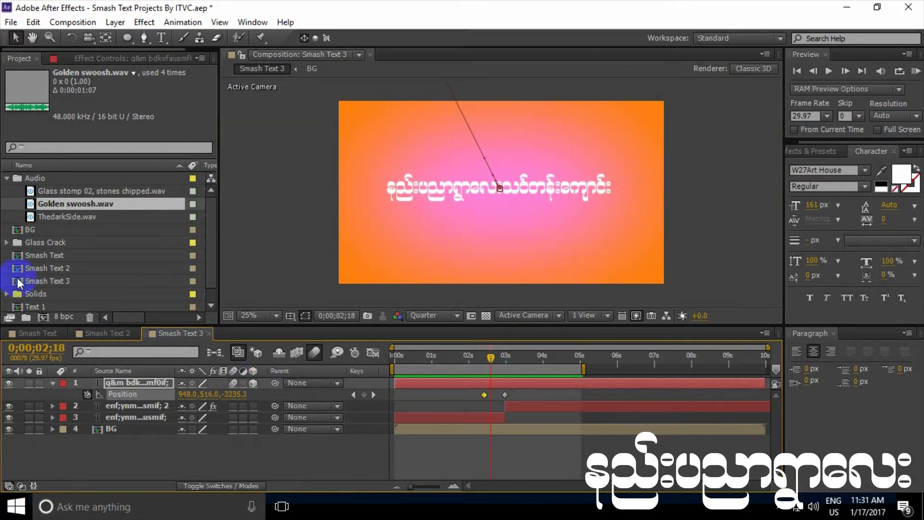
left_click(62, 191, "ctrl")
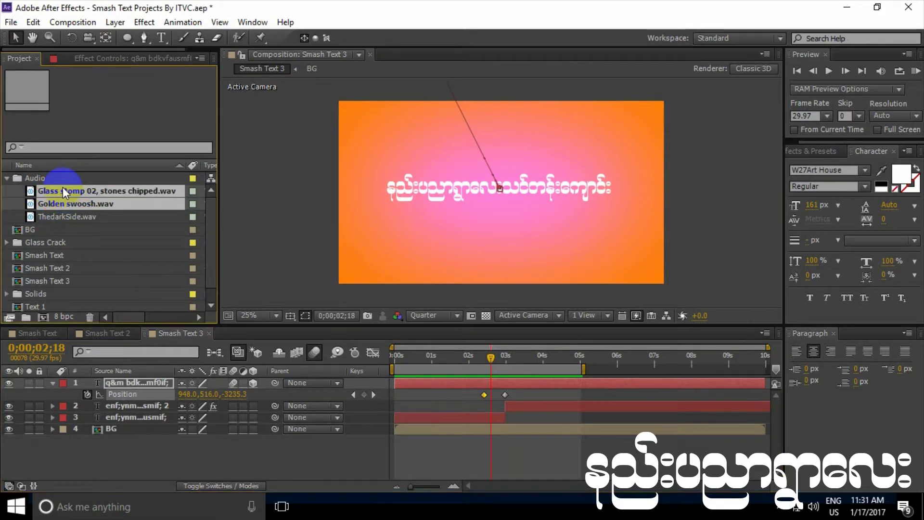
left_click_drag(108, 218, 400, 352)
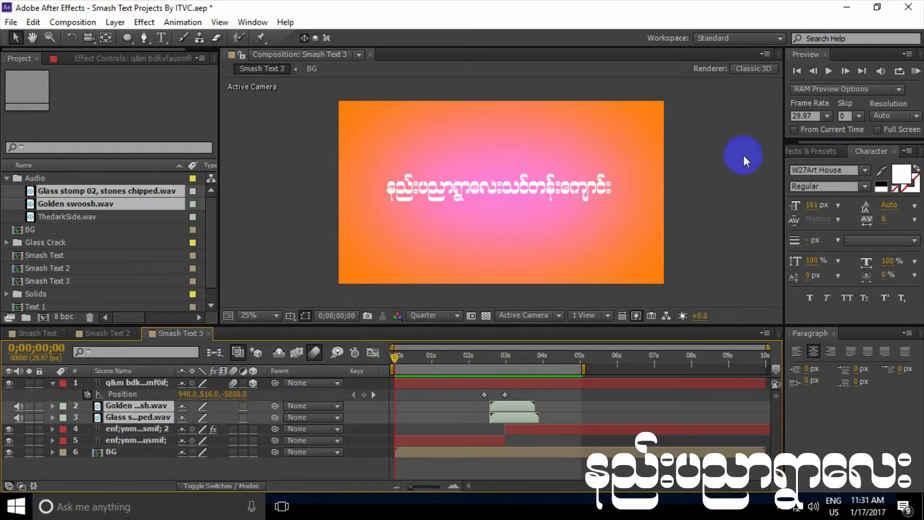
left_click(916, 71)
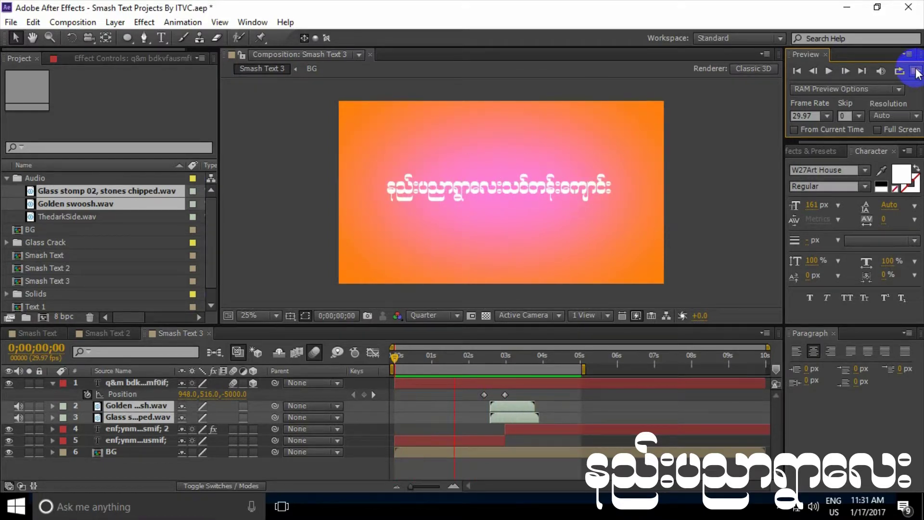
left_click(533, 412)
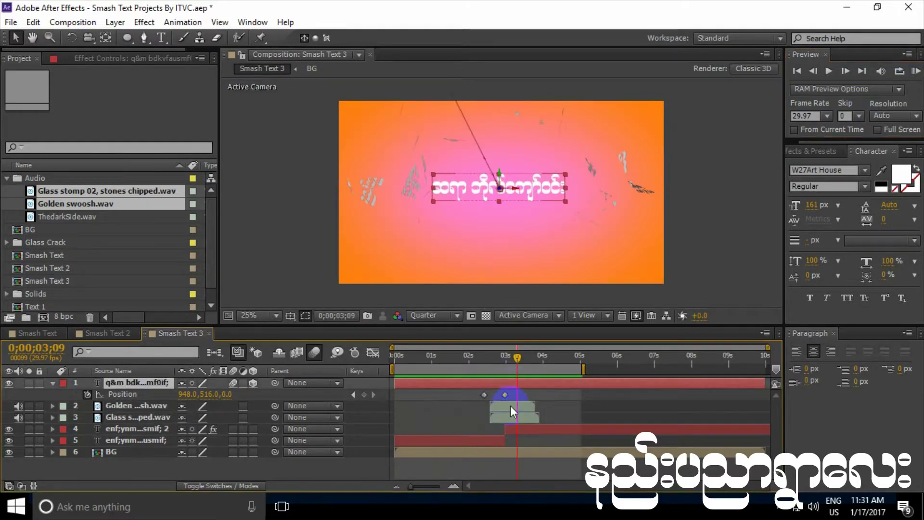
Step: Shift the Glass stomp sound layer to start with the shattering text layer at about 3 seconds, and preview from the beginning
left_click(511, 407)
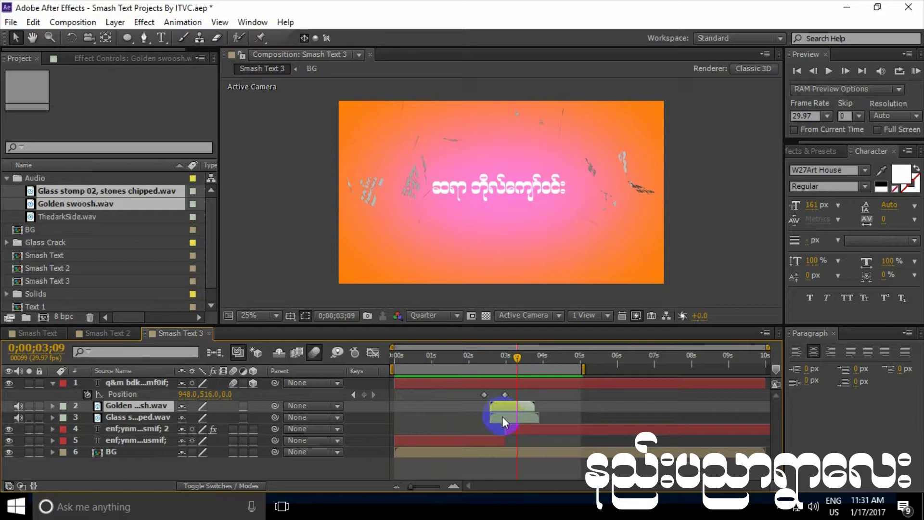
left_click_drag(502, 418, 512, 416)
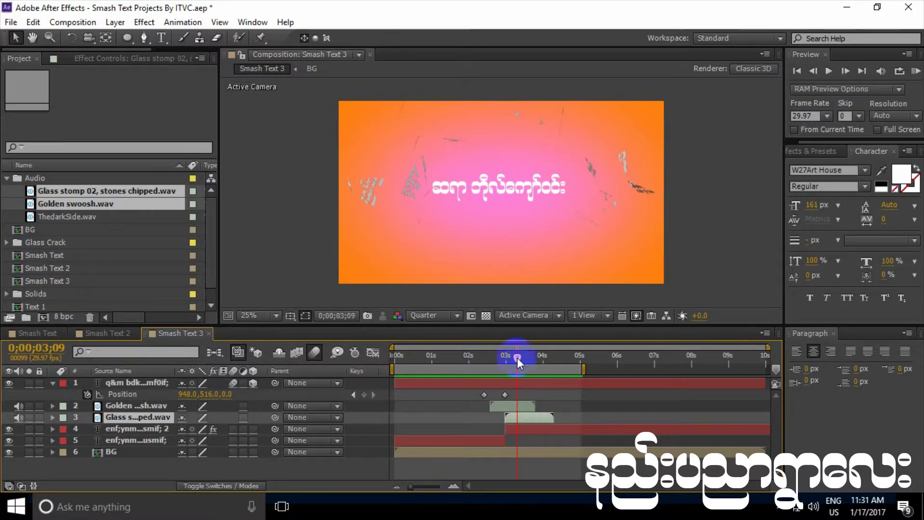
left_click_drag(517, 357, 384, 360)
left_click(916, 72)
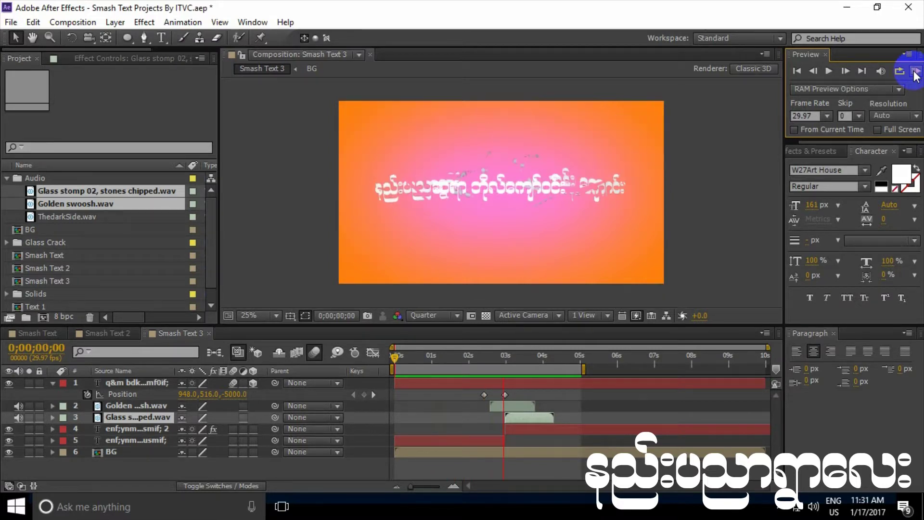
left_click(914, 72)
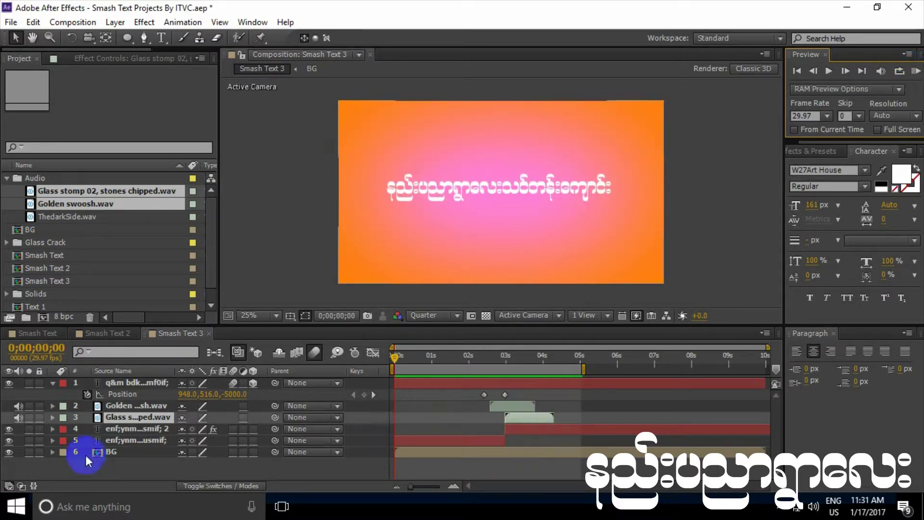
Step: Find CC Force Motion Blur by searching the effects for "cc fo" and apply it to the shattering text layer starting at about 3 seconds
left_click(536, 428)
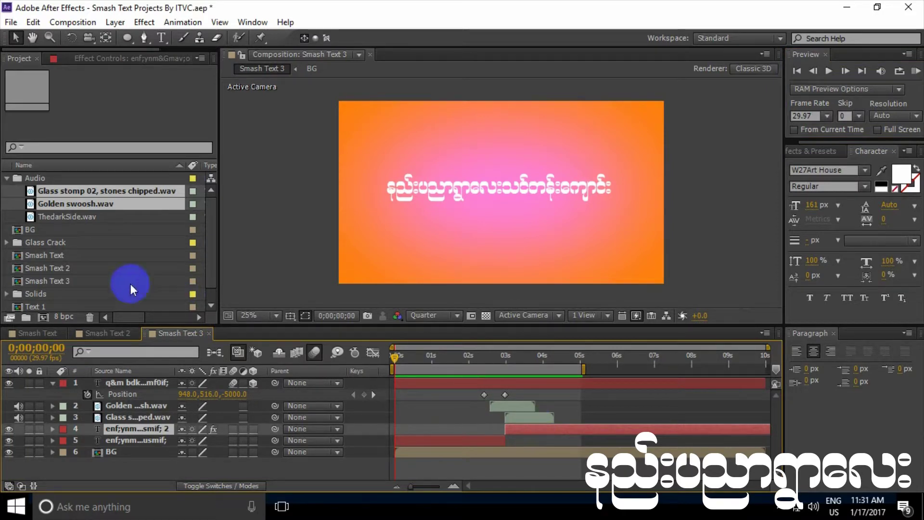
left_click(7, 179)
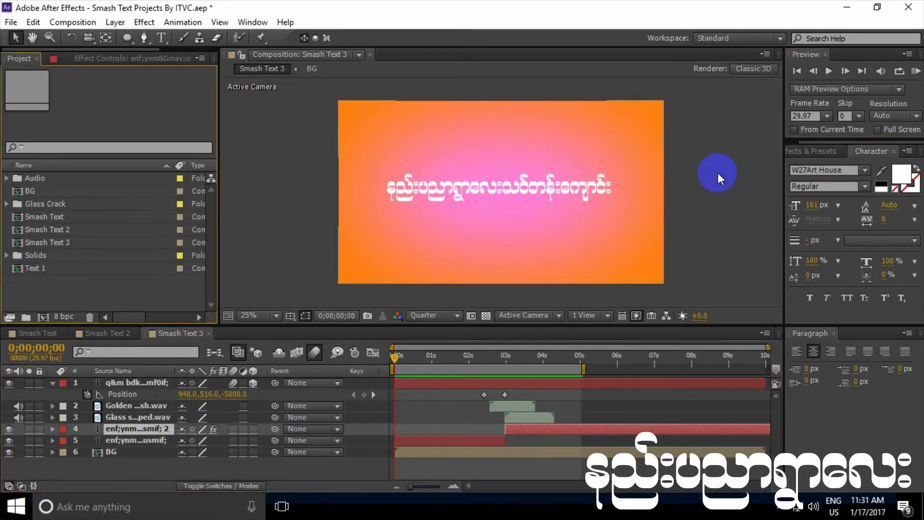
left_click(821, 150)
left_click(810, 166)
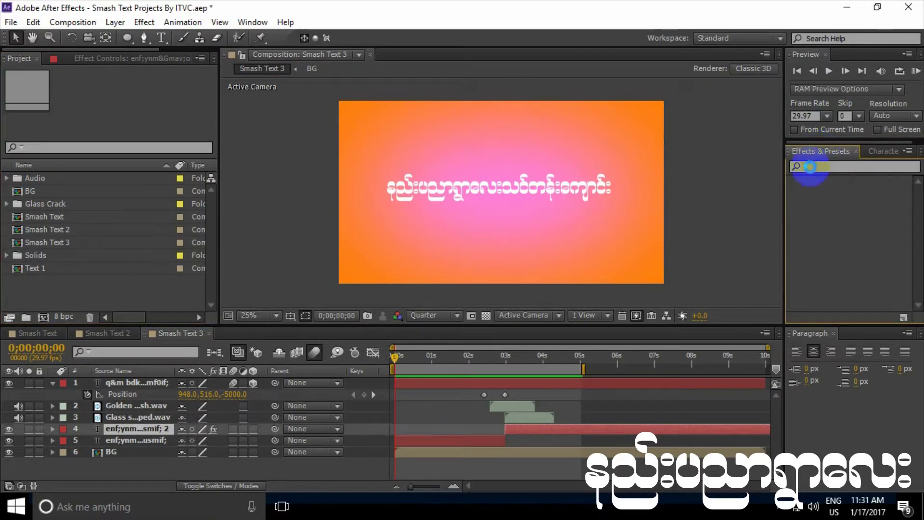
left_click(830, 167)
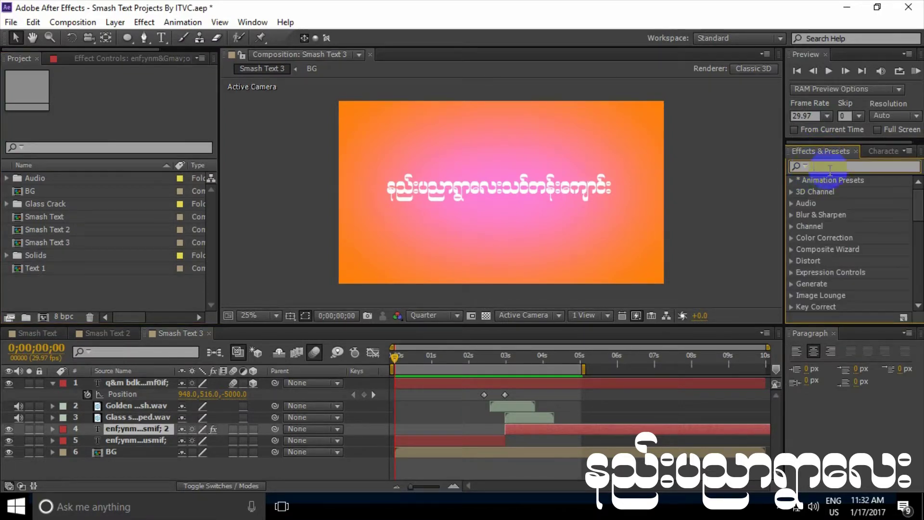
left_click(830, 168)
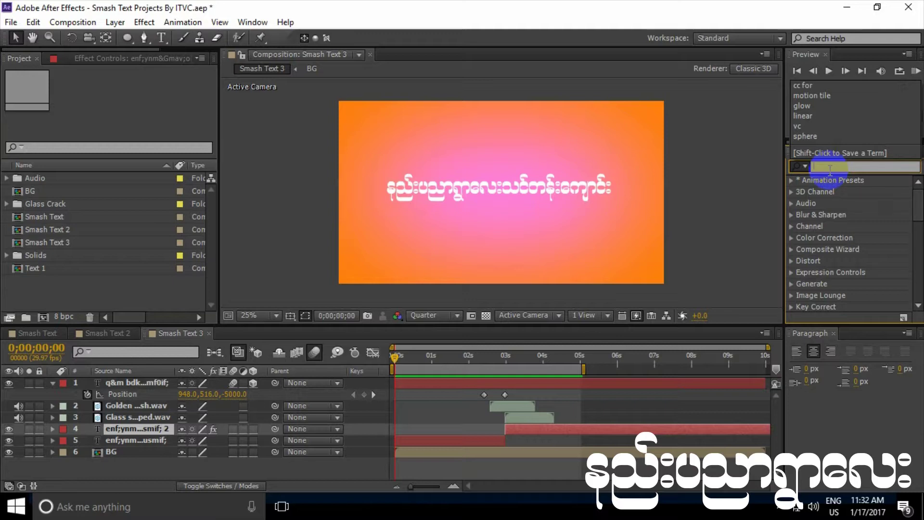
left_click(830, 167)
type("cc fo")
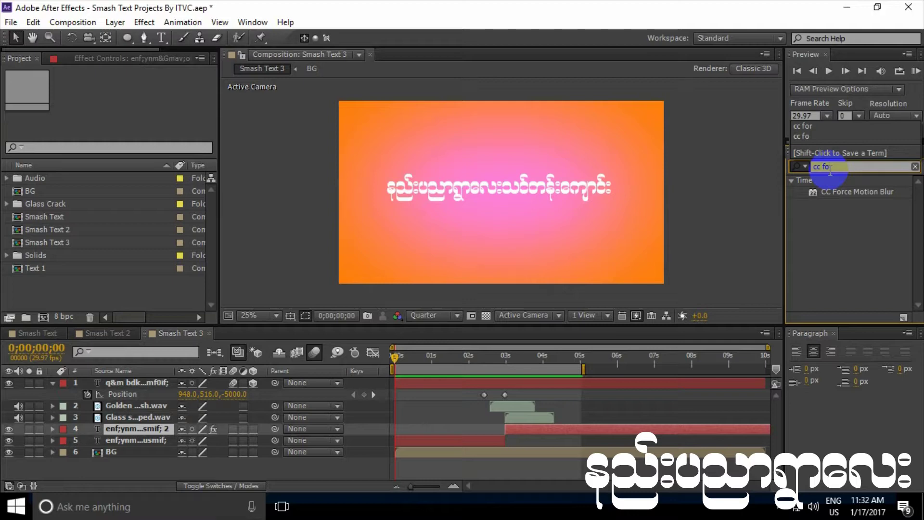
left_click(852, 194)
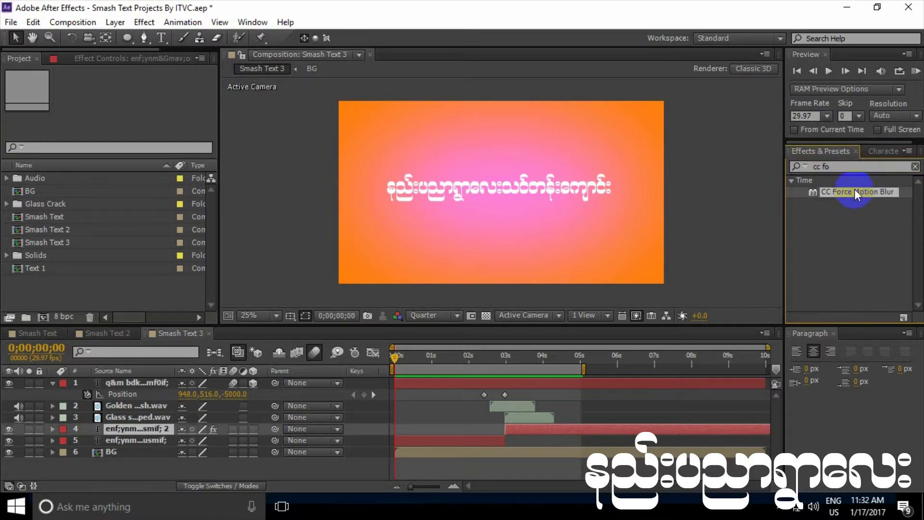
left_click_drag(854, 192, 579, 431)
Step: At 0;00;03;09, set CC Force Motion Blur on the shattering text to 200 motion blur samples and a shutter angle of 500
left_click_drag(505, 356, 517, 356)
left_click(505, 426)
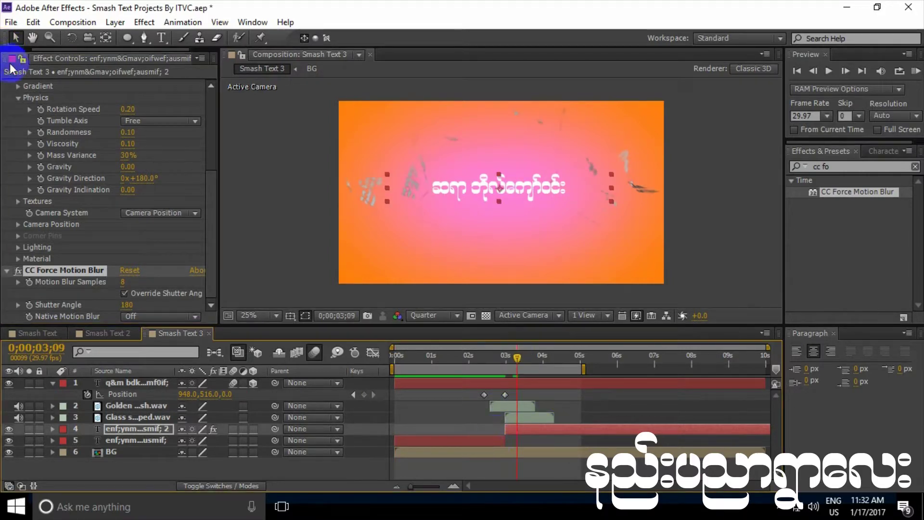
scroll(73, 128, "up", 5)
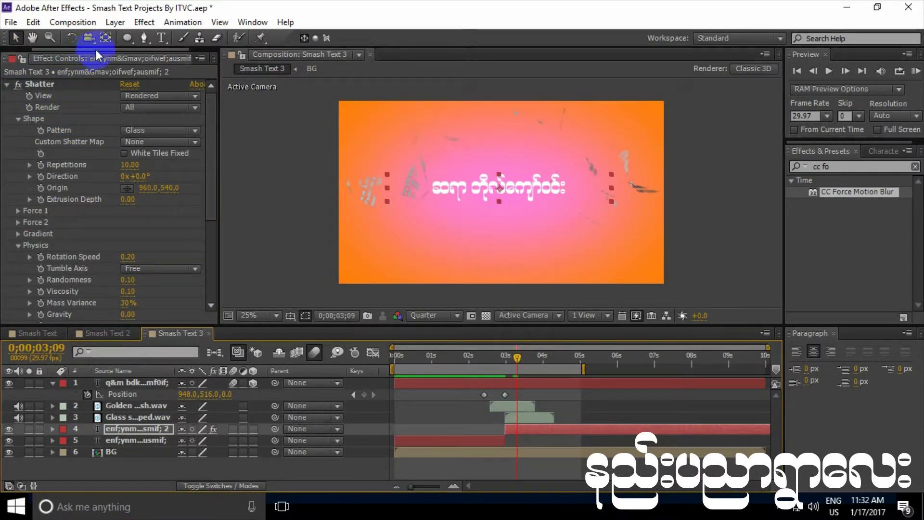
left_click_drag(91, 50, 44, 49)
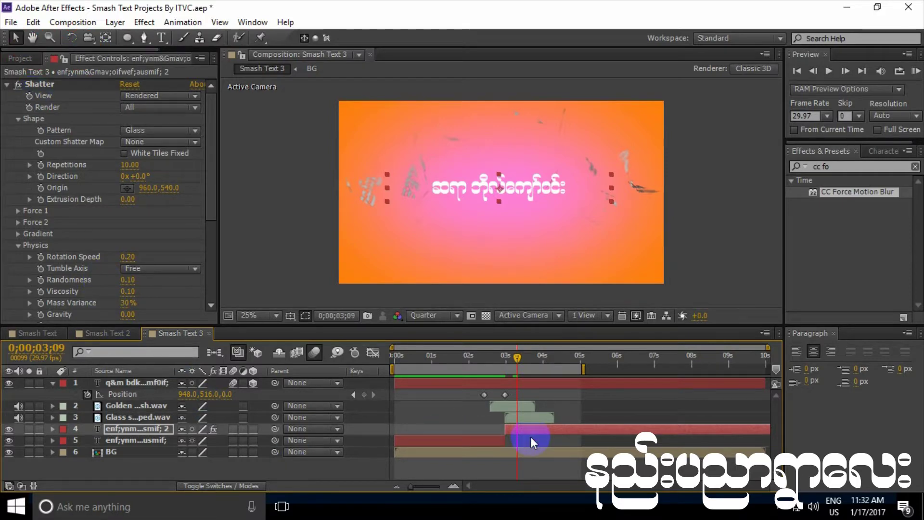
left_click_drag(20, 105, 27, 110)
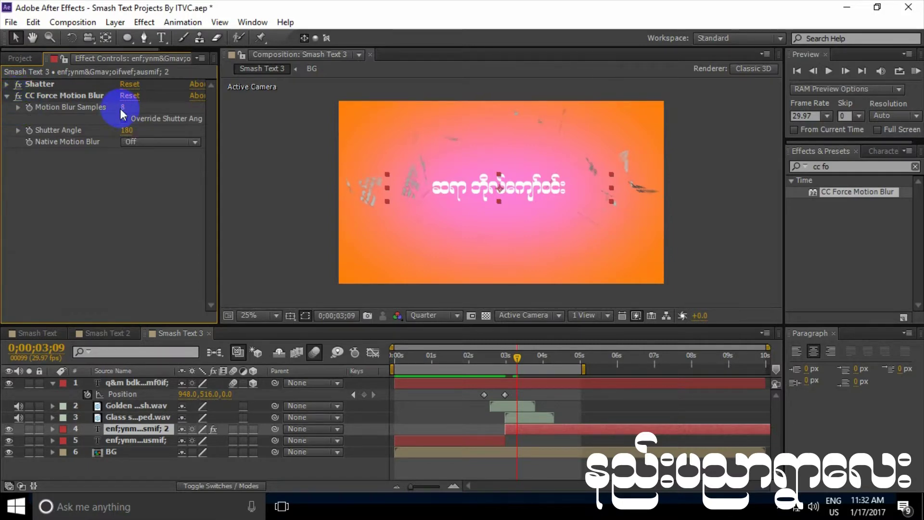
type("200")
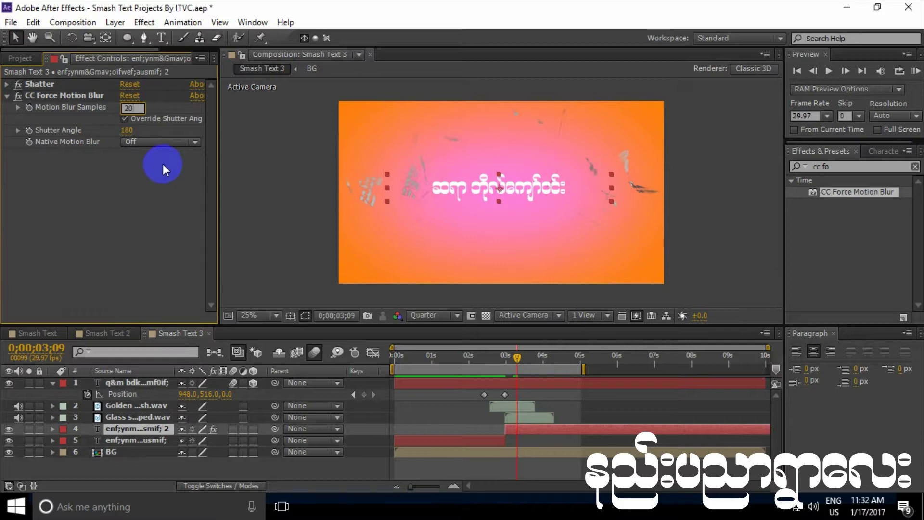
left_click(162, 163)
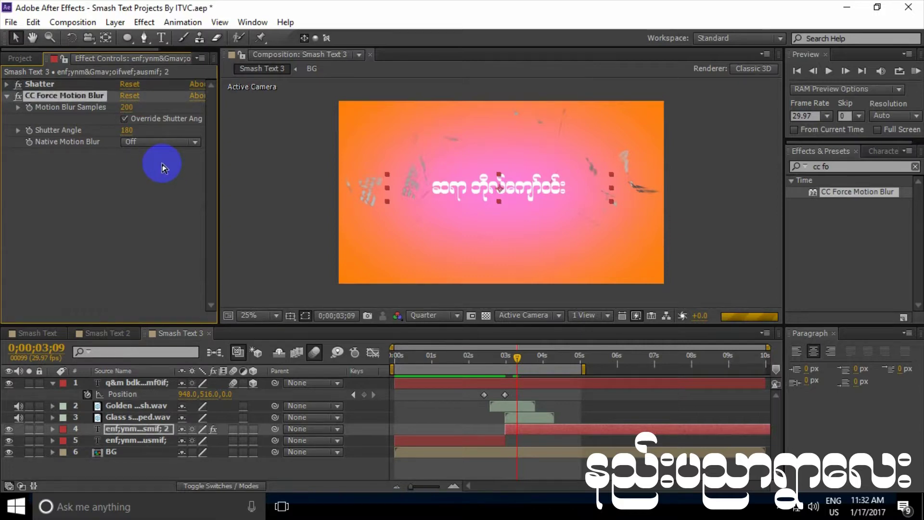
left_click(126, 130)
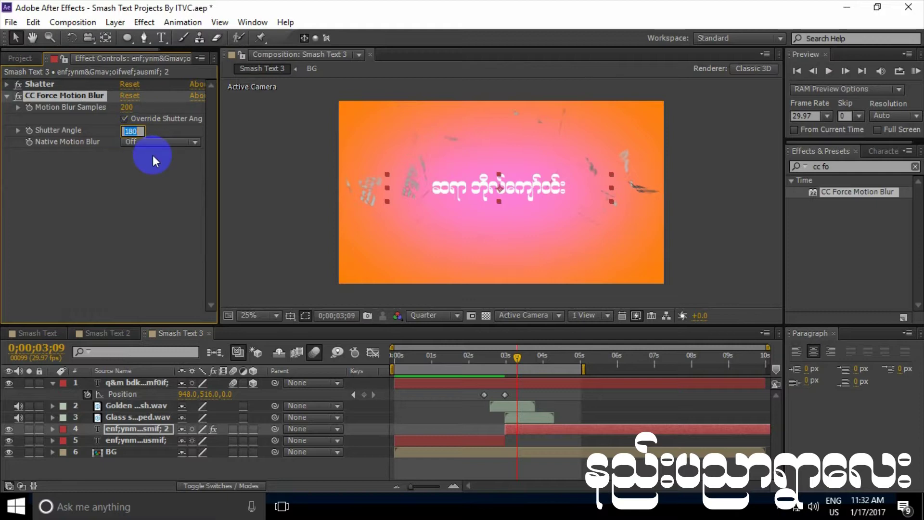
type("500")
key("Return")
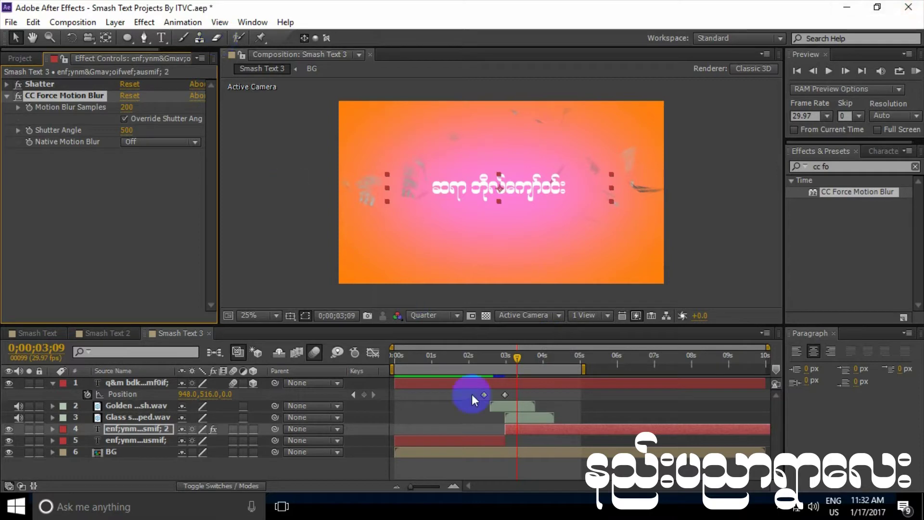
Step: Return to the beginning of Smash Text 3 and preview the motion-blurred shatter
left_click_drag(517, 360, 384, 358)
left_click(899, 72)
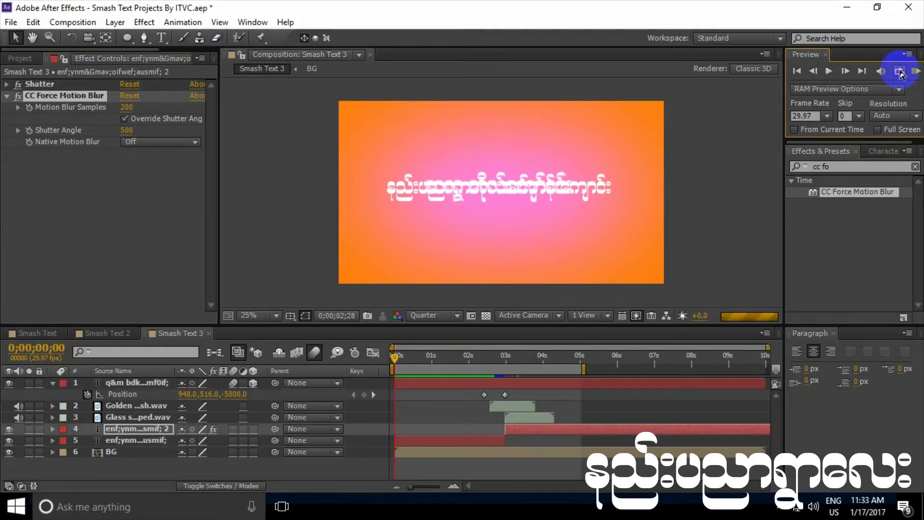
left_click(510, 205)
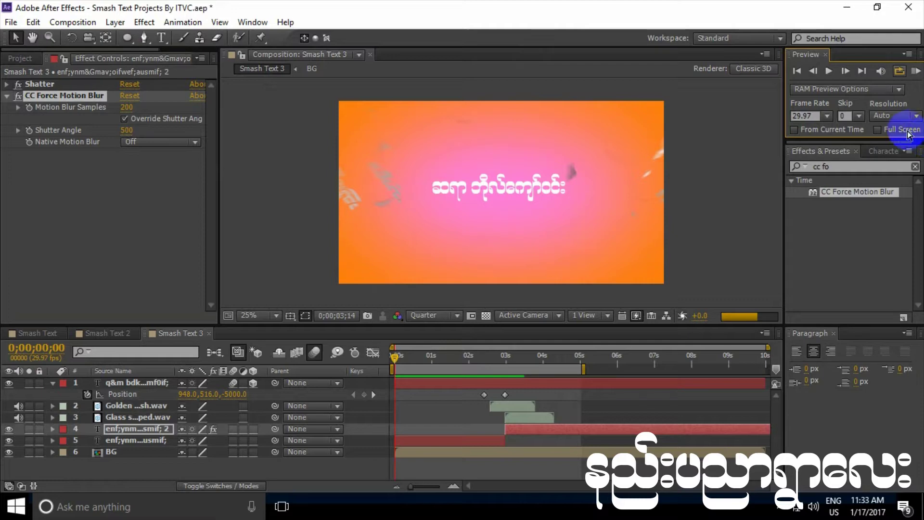
Step: Enable full-screen preview, fit the composition view to its available space, and preview the animation
left_click(877, 130)
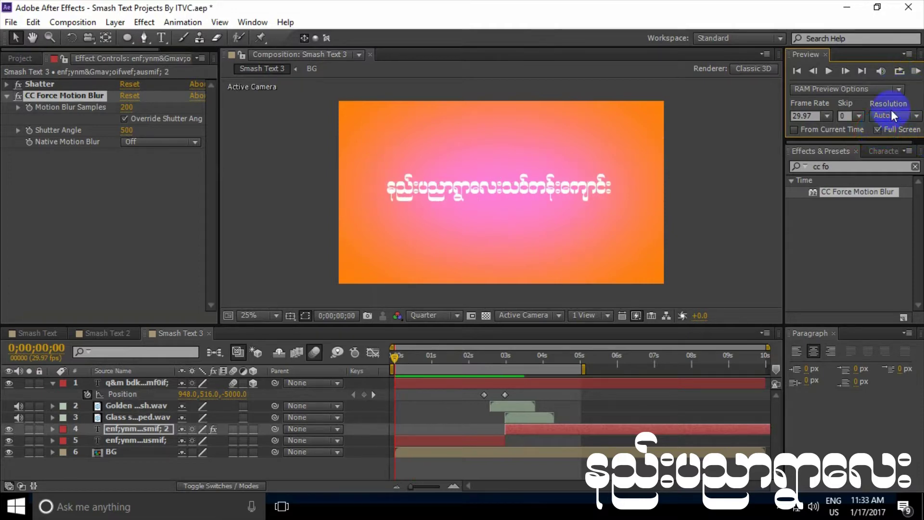
left_click(914, 72)
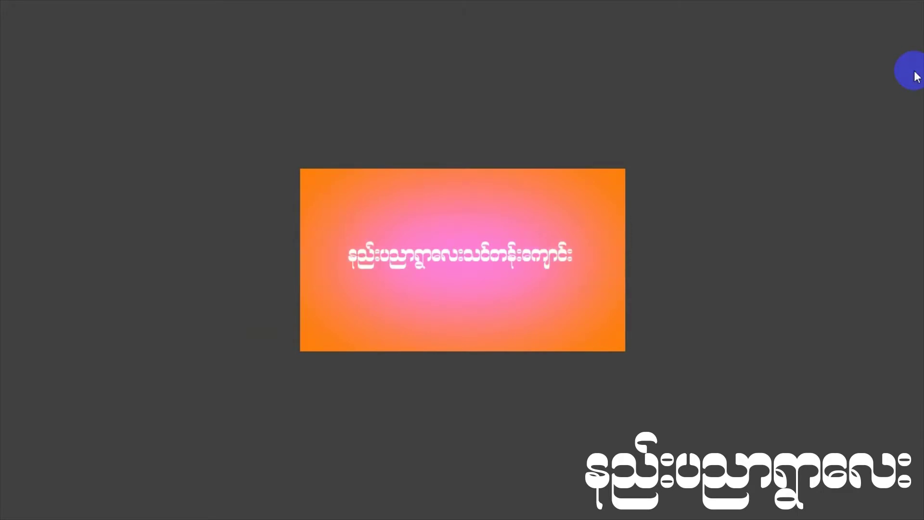
left_click(917, 77)
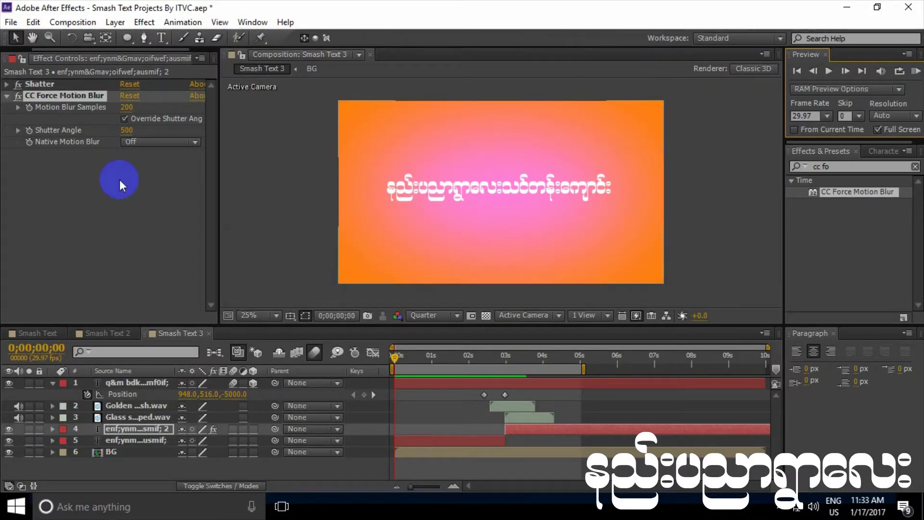
left_click_drag(251, 315, 276, 260)
left_click(270, 87)
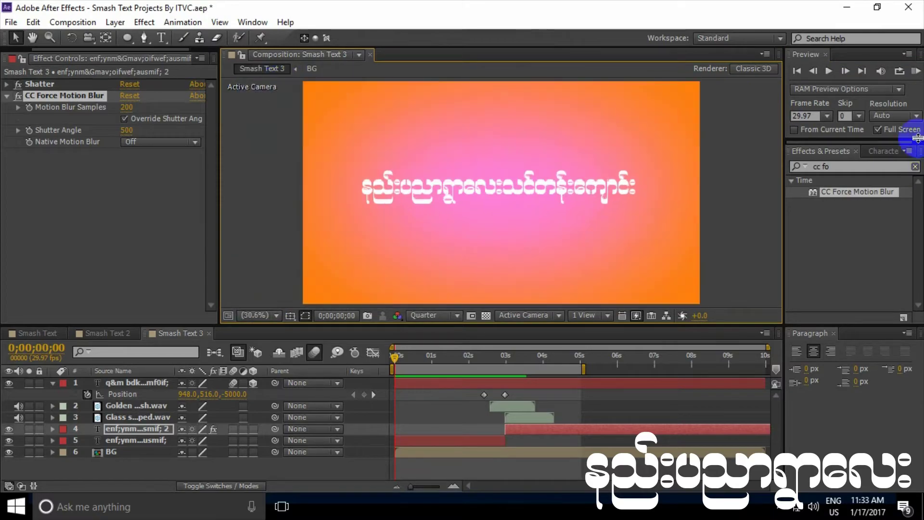
left_click(916, 72)
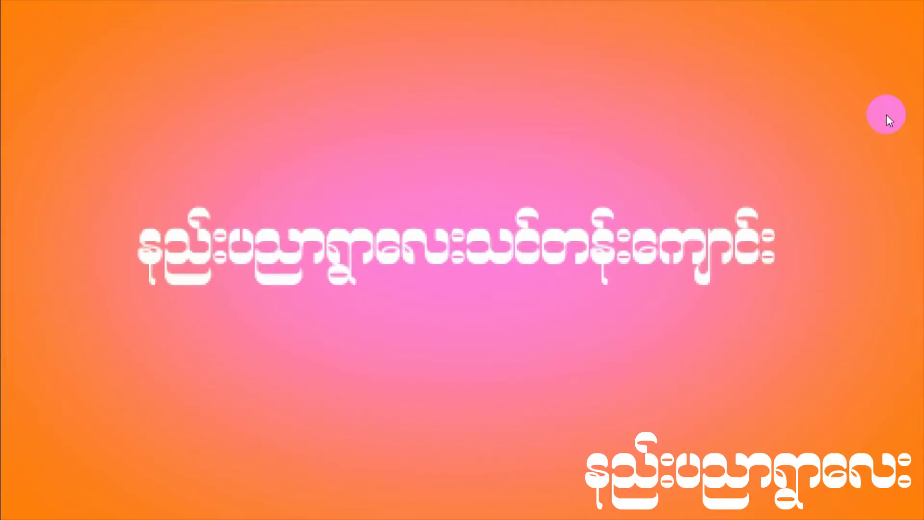
left_click(886, 114)
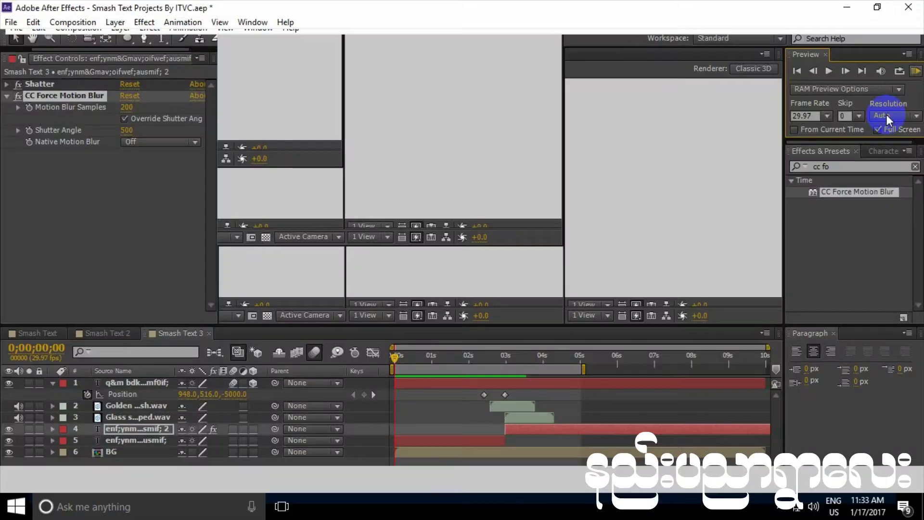
Step: Turn off full-screen preview and play the RAM preview inside the composition view
left_click(877, 129)
left_click(917, 71)
left_click(916, 71)
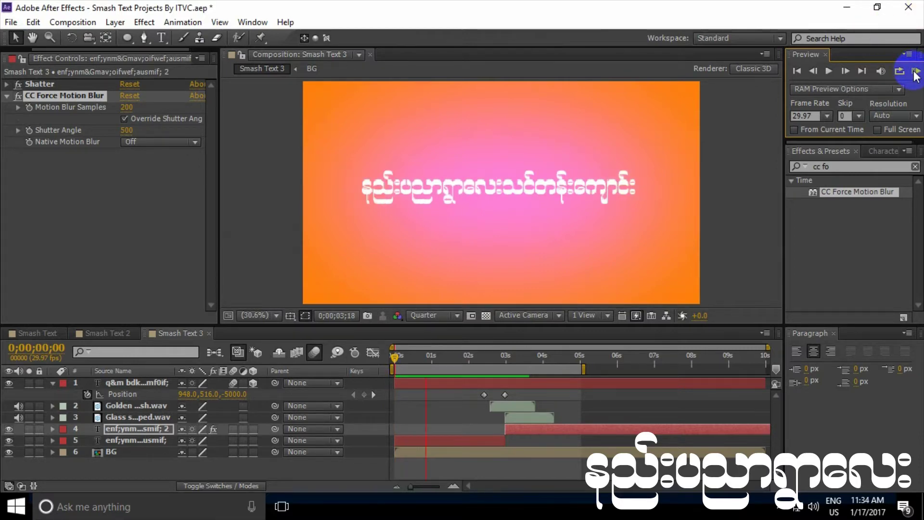
Step: Turn full-screen preview back on and play the smash animation twice
left_click(898, 105)
left_click(878, 129)
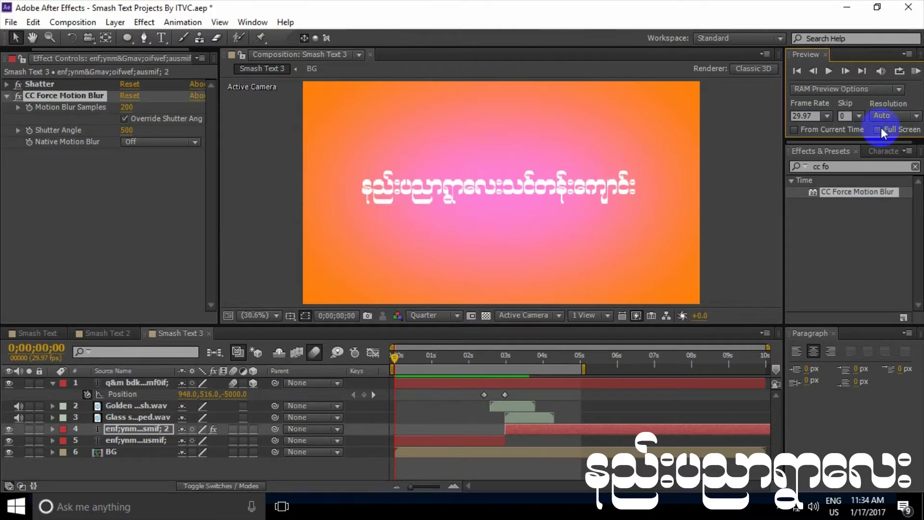
left_click(912, 75)
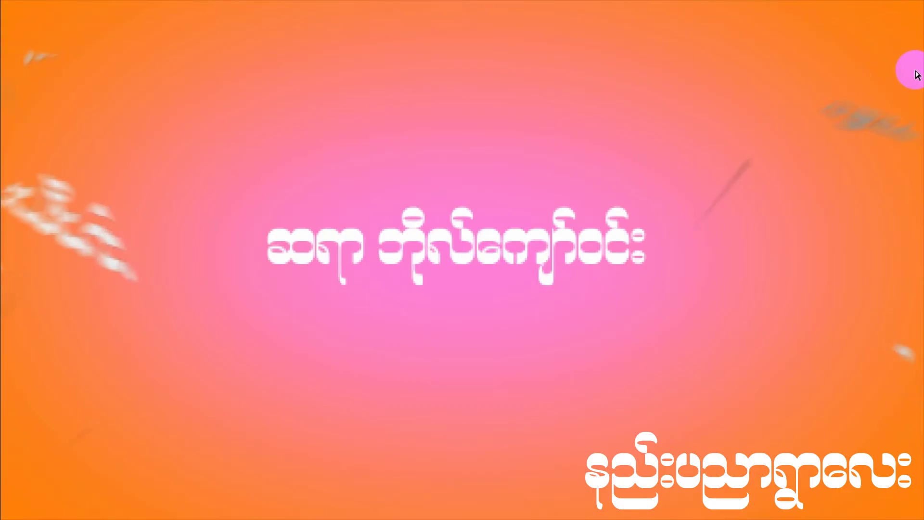
left_click(392, 274)
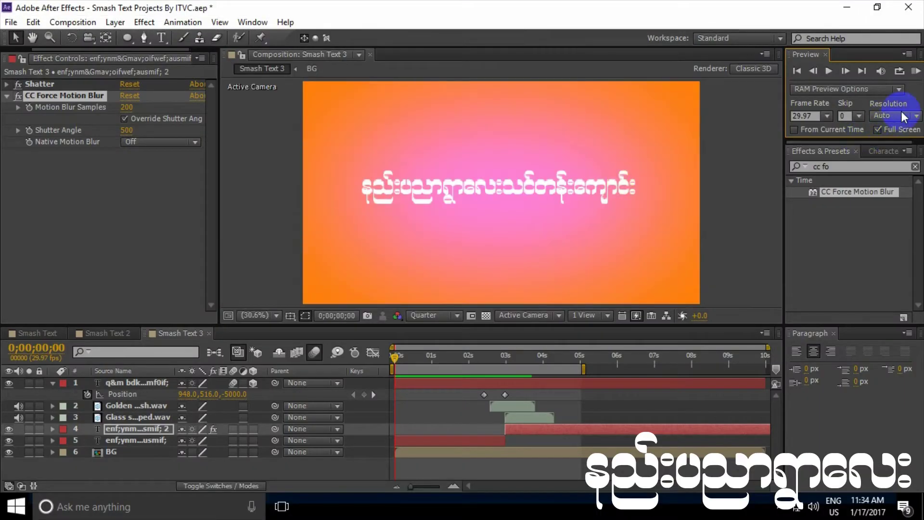
left_click(912, 69)
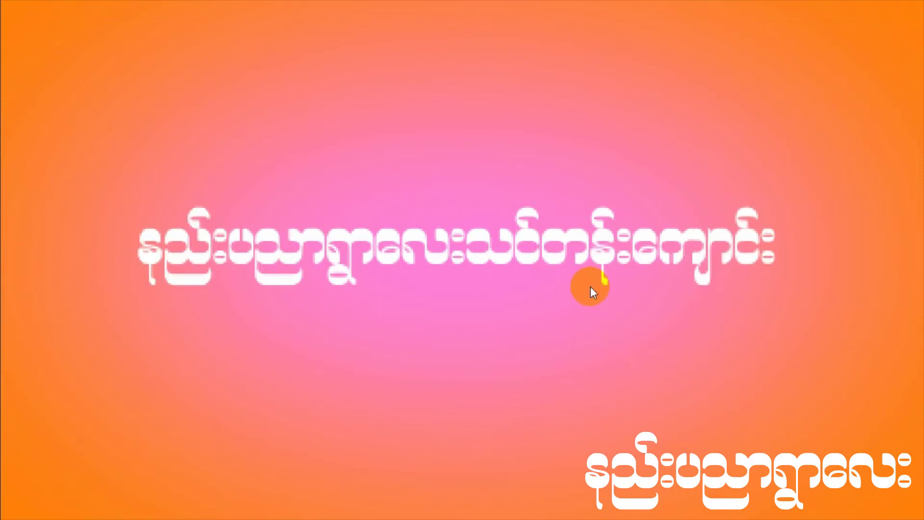
left_click(590, 287)
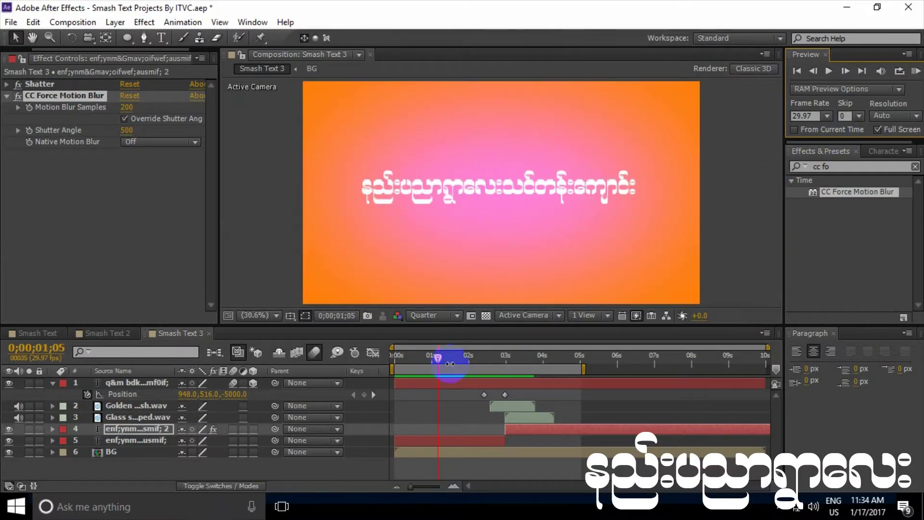
Step: End the work area at 0;00;03;22 and preview the shortened range full screen from the beginning
key("Home")
left_click(534, 359)
mouse_move(533, 364)
left_mouse_down()
mouse_move(372, 365)
mouse_move(541, 361)
mouse_move(533, 355)
left_mouse_up()
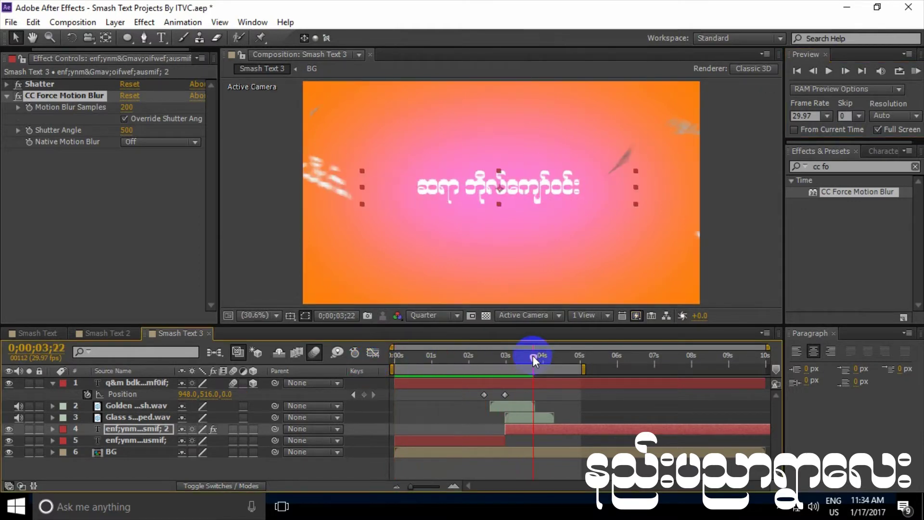
key("n")
key("Home")
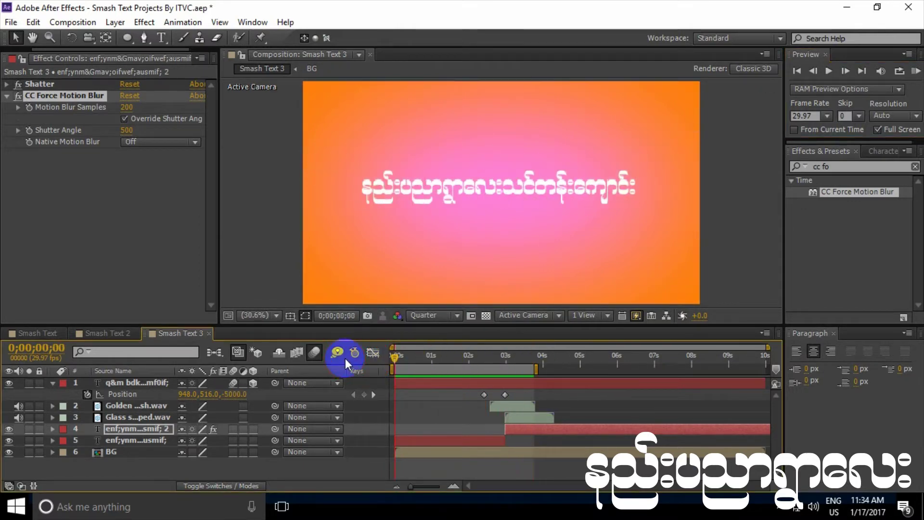
left_click(917, 71)
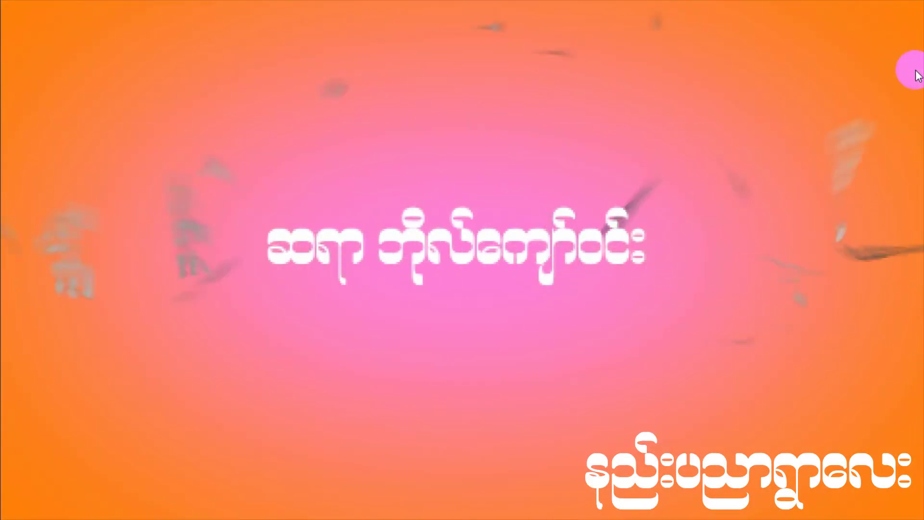
left_click(917, 74)
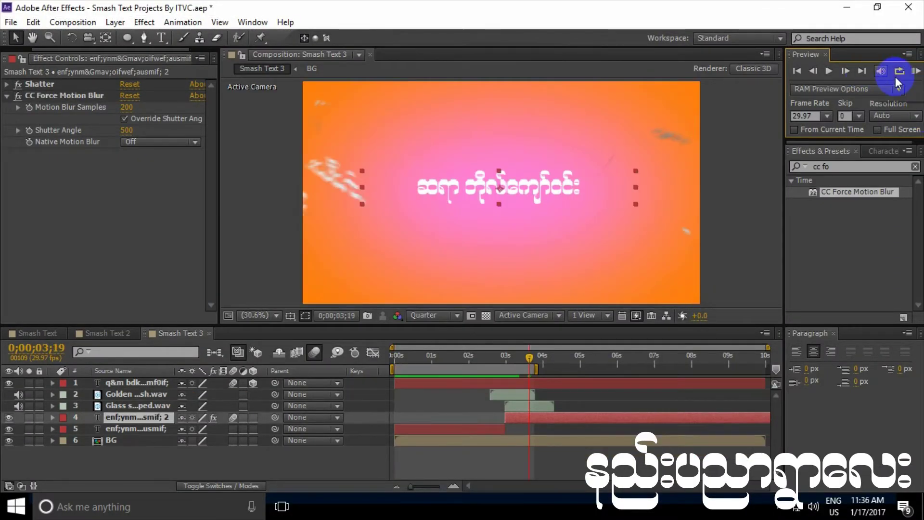
Step: Play the shortened work area in the composition view and return the playhead to 0;00;00;00
left_click(916, 73)
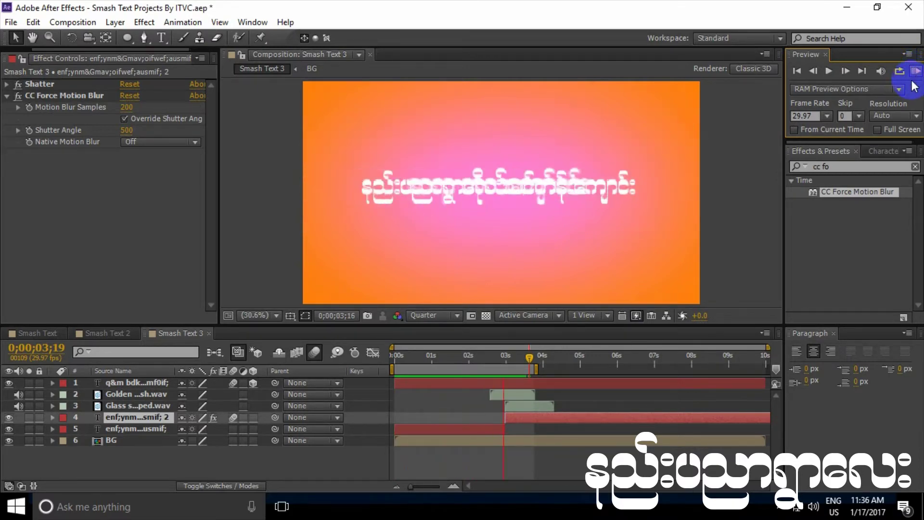
left_click(572, 248)
left_click_drag(412, 357, 371, 351)
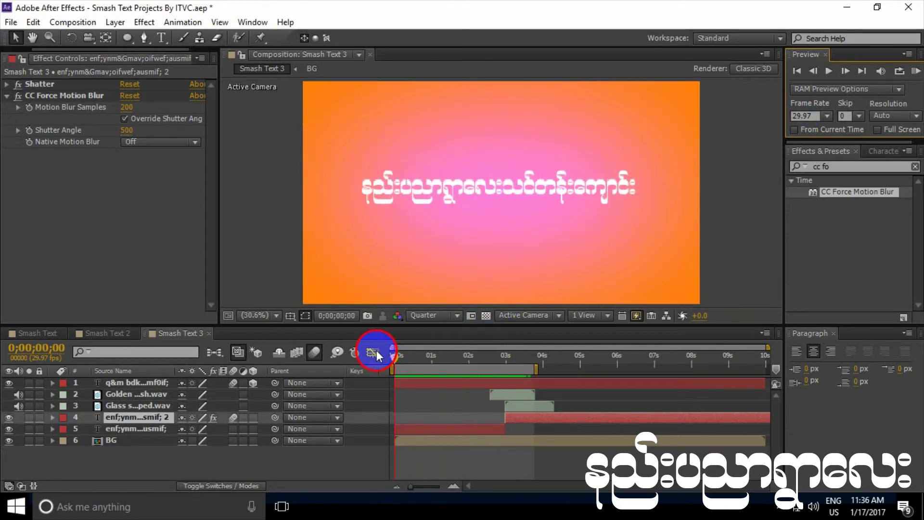
Step: Preview the Smash Text 3 animation and show the Smash Text 2 composition with its playhead at 0;00;00;00
left_click(913, 72)
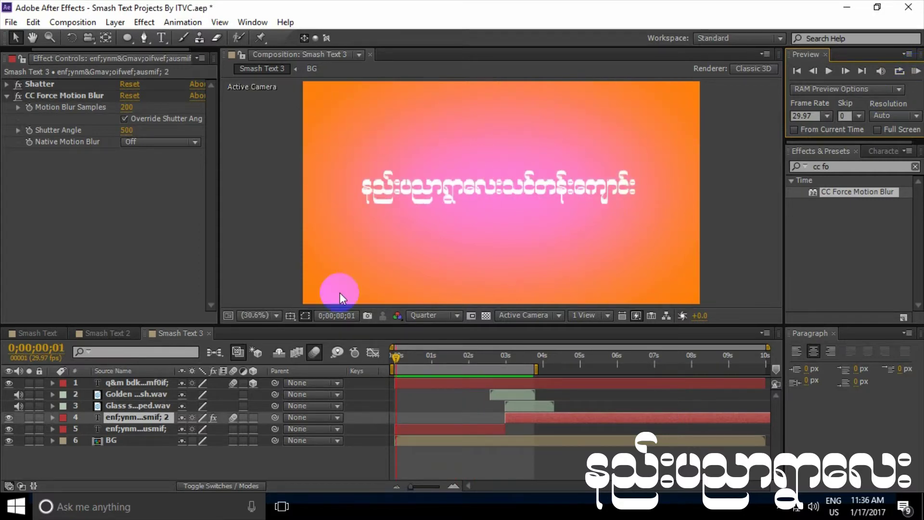
left_click(127, 466)
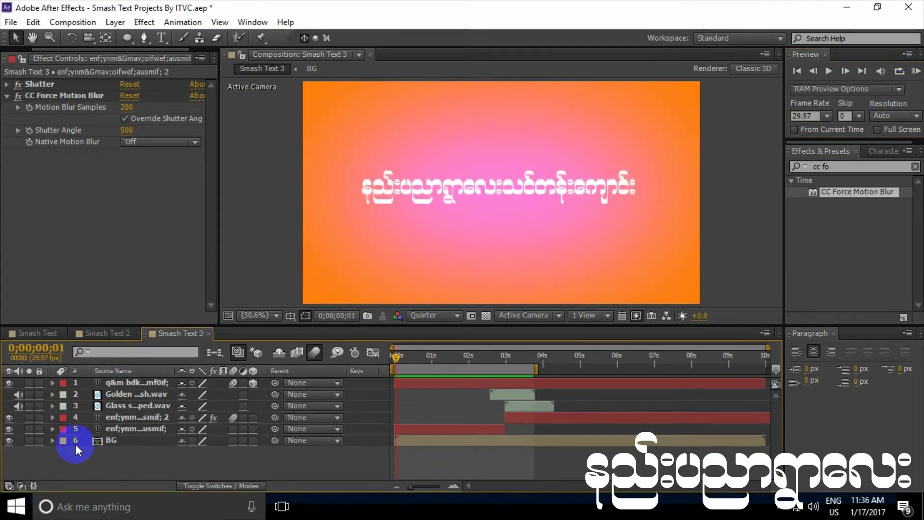
left_click(107, 333)
left_click(394, 360)
left_click_drag(411, 357, 170, 360)
Step: Open the Smash Text composition and play its RAM preview to see its smash effect
left_click(39, 334)
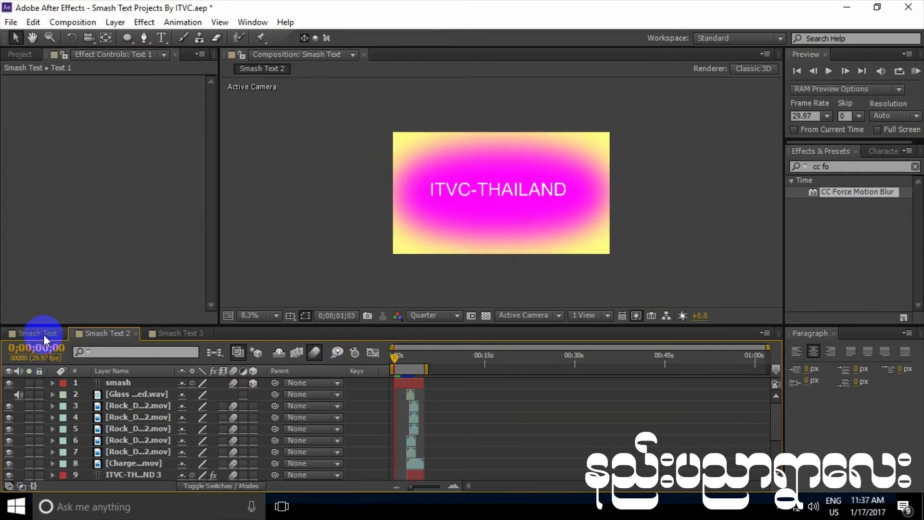
left_click(398, 358)
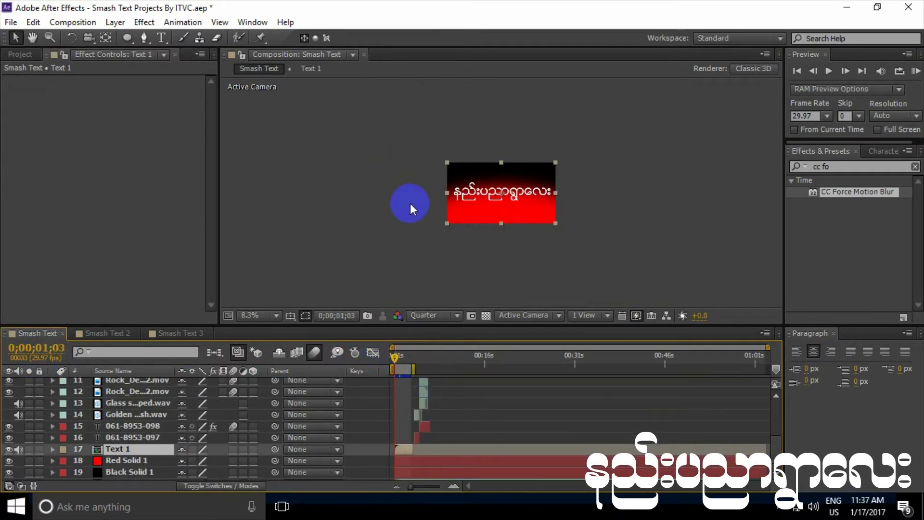
scroll(410, 204, "up", 4)
left_click(916, 71)
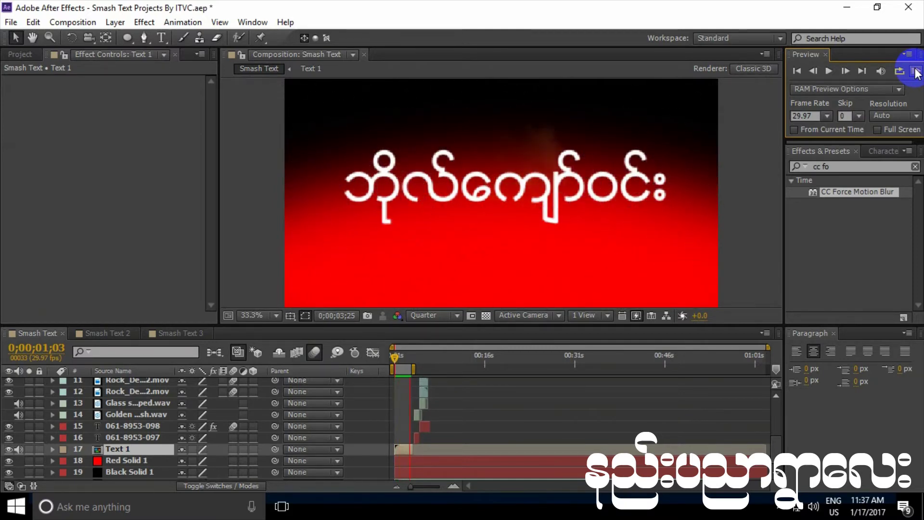
left_click(623, 324)
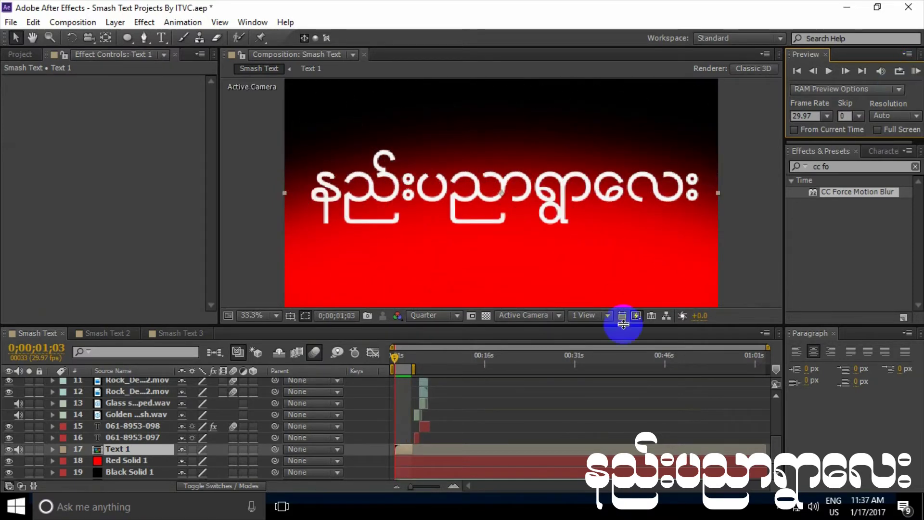
Step: Add Charge_24.mov and Rock_Debris_02.mov from the Glass Crack folder to Smash Text 3 at 0;00;02;29, directly below the 3D text layer
left_click(164, 333)
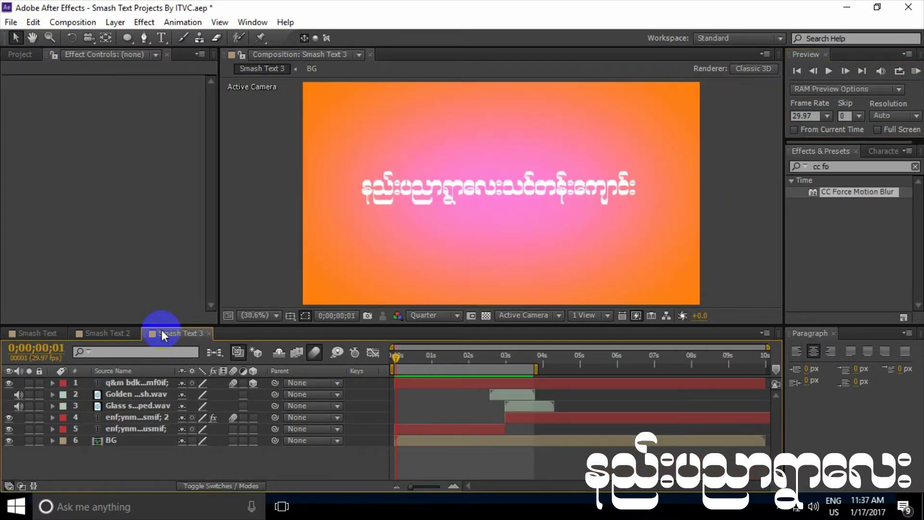
left_click_drag(388, 342, 396, 356)
left_click_drag(466, 357, 504, 369)
left_click(500, 242)
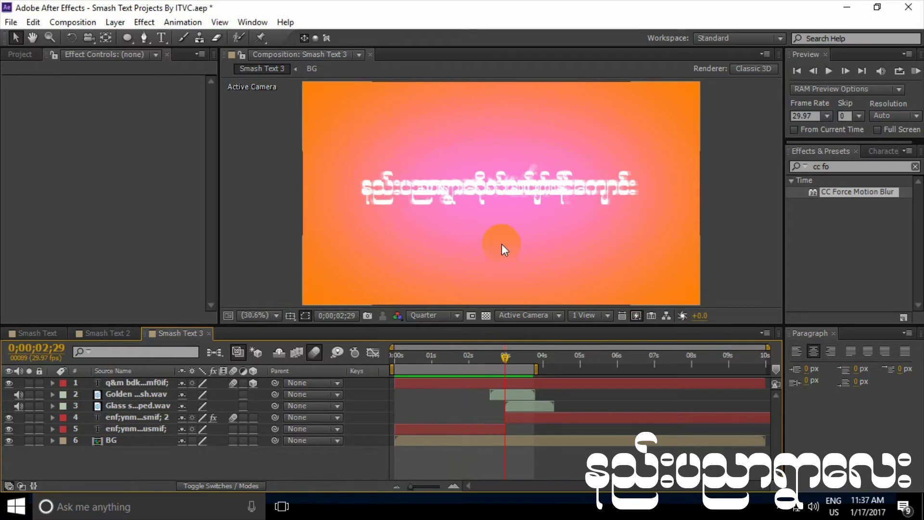
left_click(19, 54)
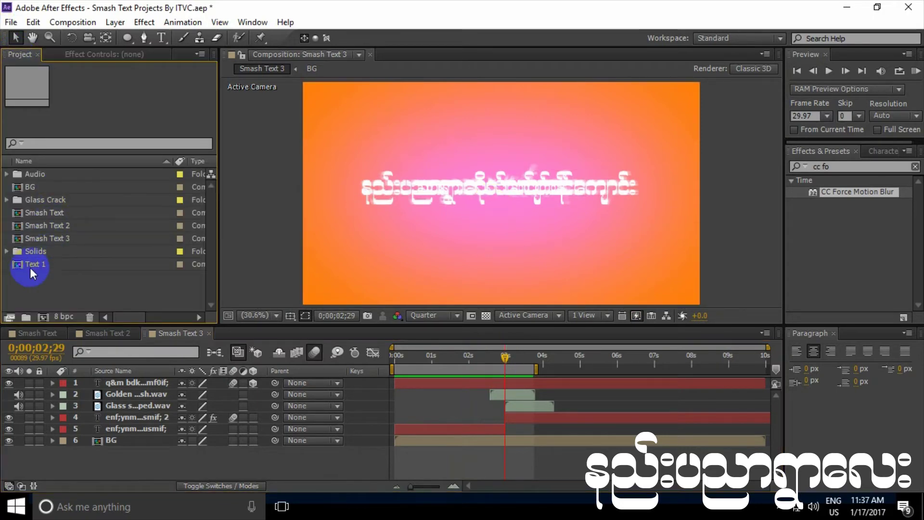
left_click(7, 200)
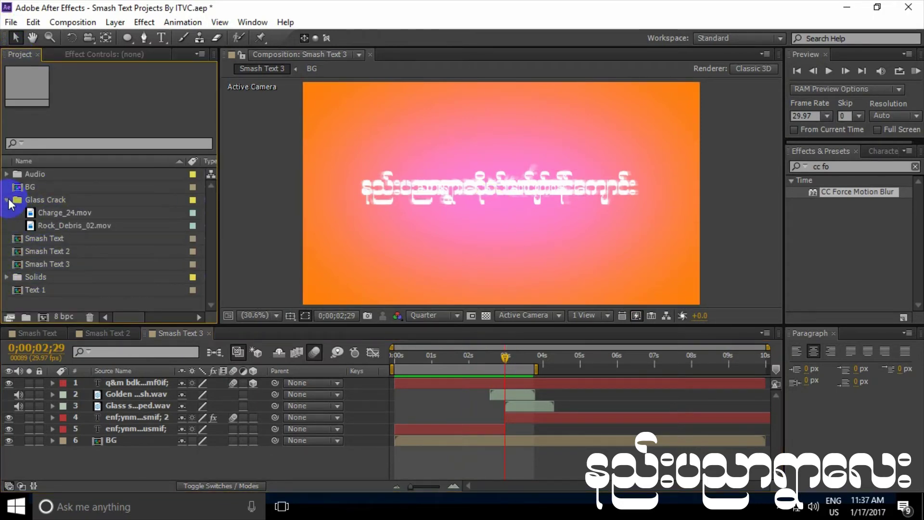
left_click(48, 213)
left_click(56, 225, "shift")
left_click_drag(57, 214, 507, 379)
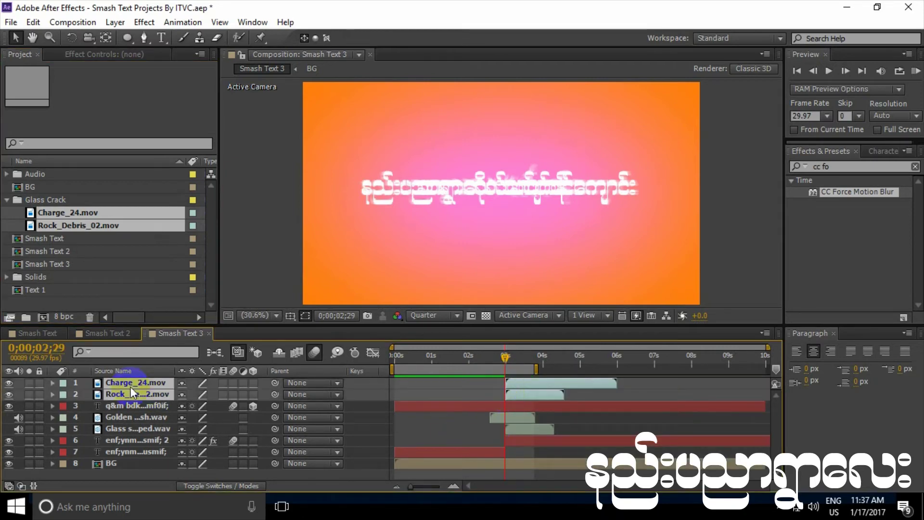
left_click_drag(149, 406, 149, 410)
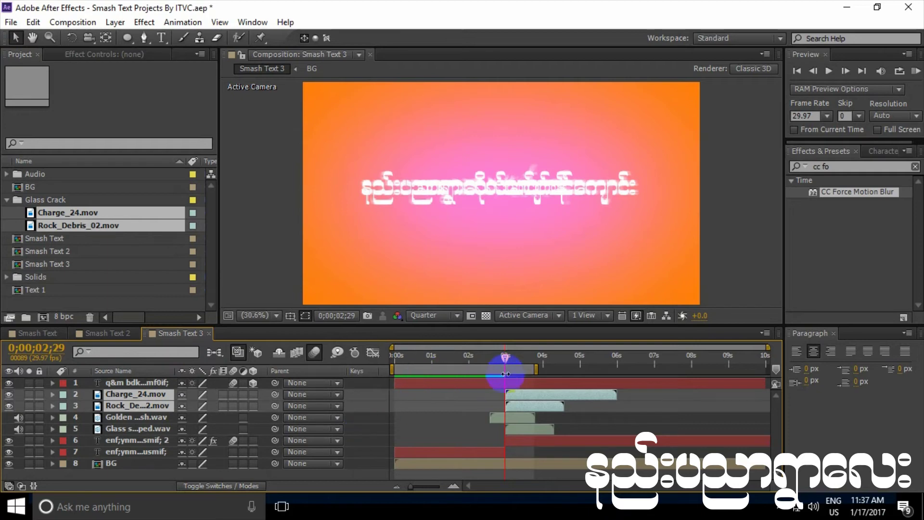
Step: Start the work area at about 0;00;02;13 and, at 0;00;03;05, move the Rock_Debris_02.mov burst up to spread above the text's centre
left_click(485, 359)
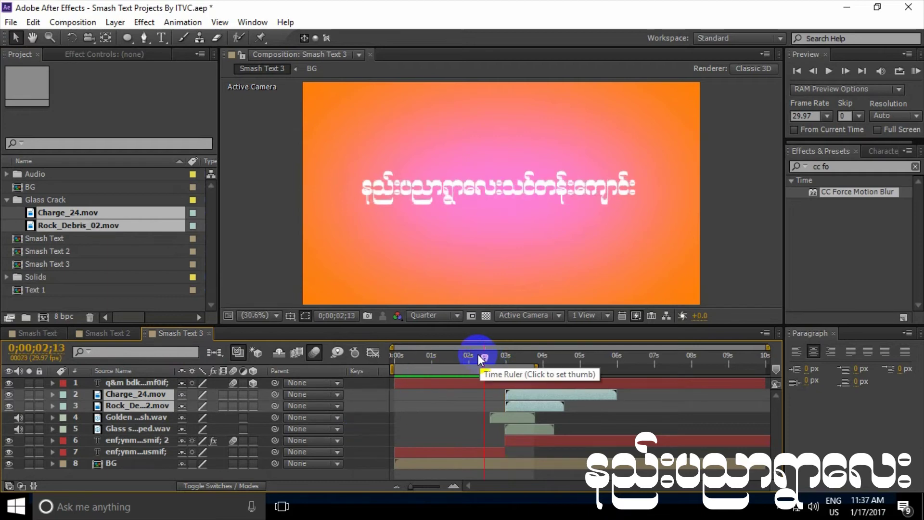
left_click_drag(484, 357, 512, 362)
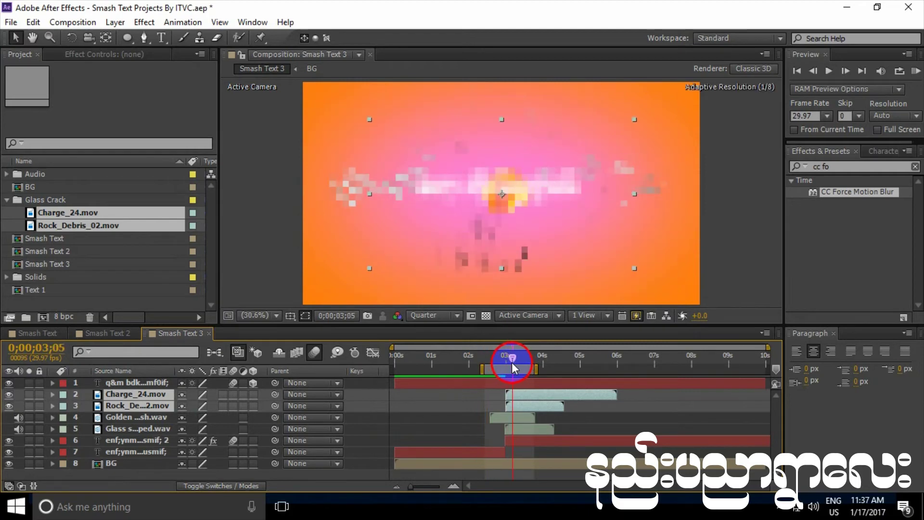
left_click(523, 403)
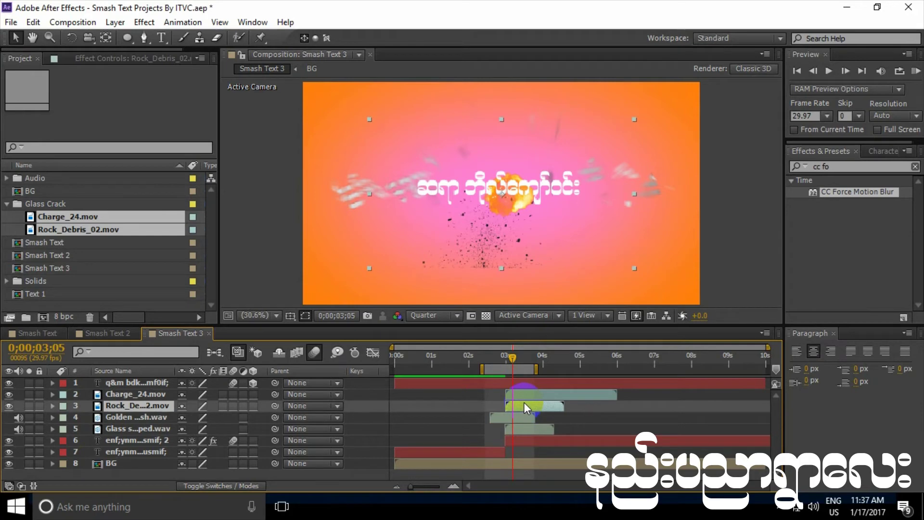
left_click(526, 398)
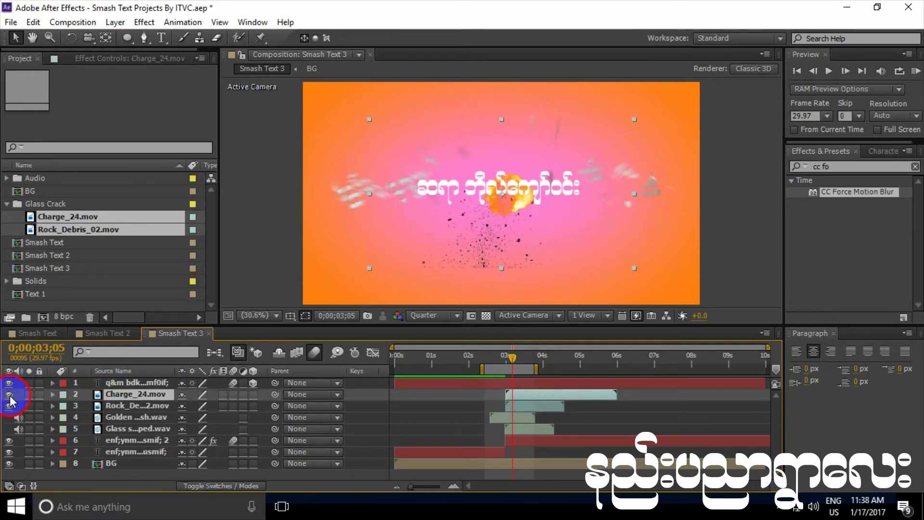
left_click(513, 404)
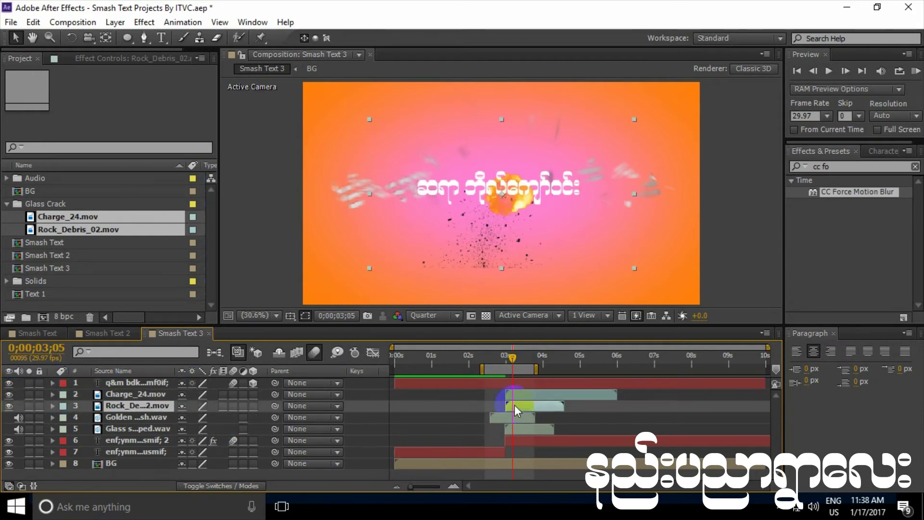
left_click_drag(495, 240, 520, 173)
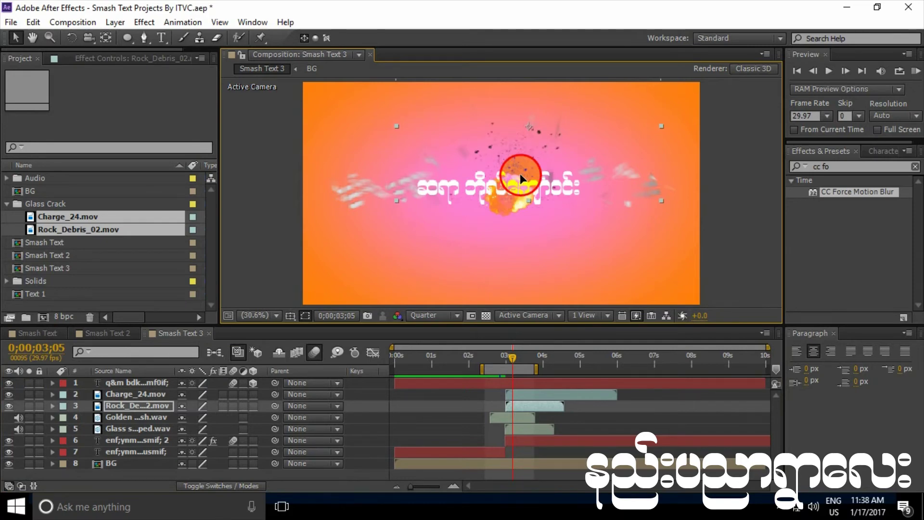
Step: Duplicate the rock debris layer, rotate the copy nearly upside down, and place it so its burst spreads below the text's centre
key("ctrl+d")
left_click_drag(512, 176, 525, 93)
key("w")
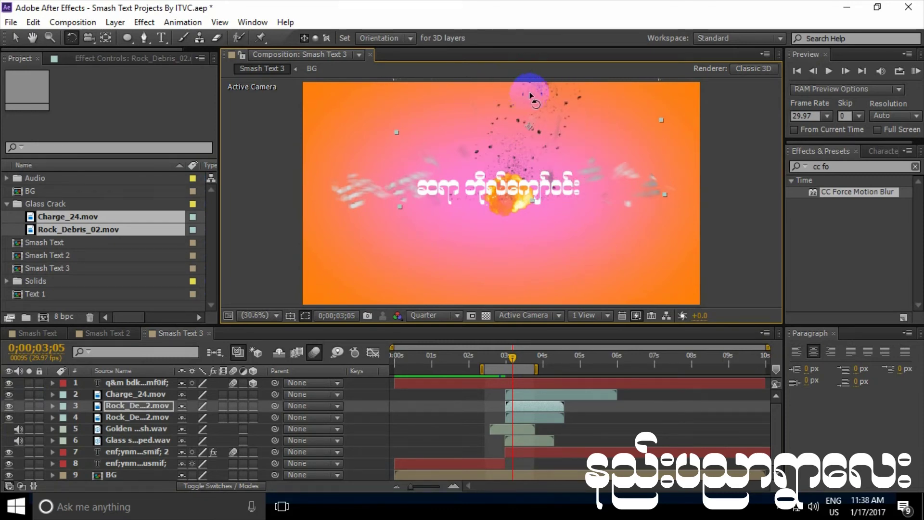
key("v")
left_click_drag(544, 140, 519, 220)
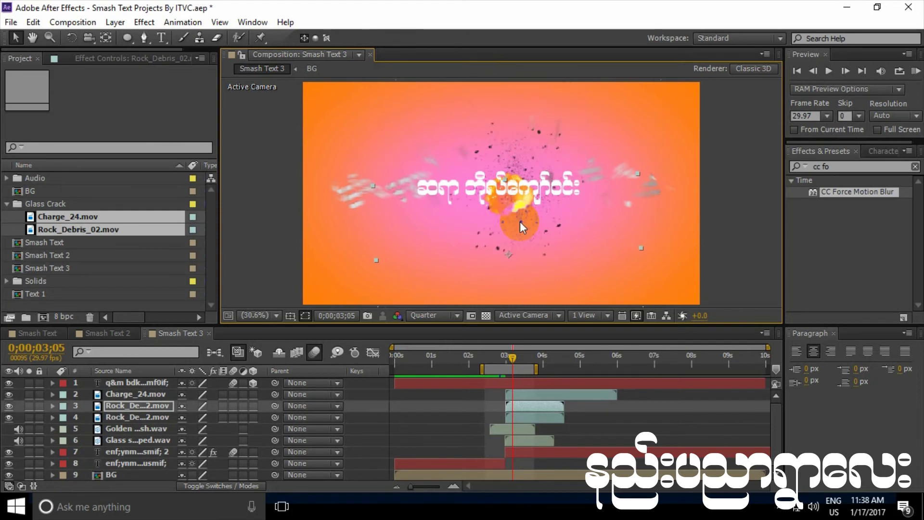
Step: Move the Charge_24.mov explosion slightly up at 0;00;03;06 so it sits behind the middle of the text
mouse_move(513, 357)
left_mouse_down()
mouse_move(524, 358)
mouse_move(504, 360)
mouse_move(522, 362)
mouse_move(513, 365)
left_mouse_up()
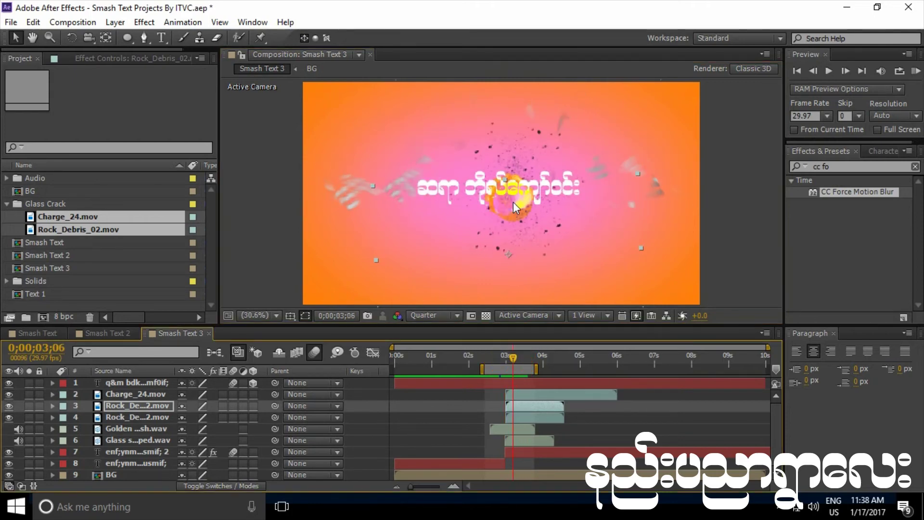
left_click(530, 429)
left_click(521, 397)
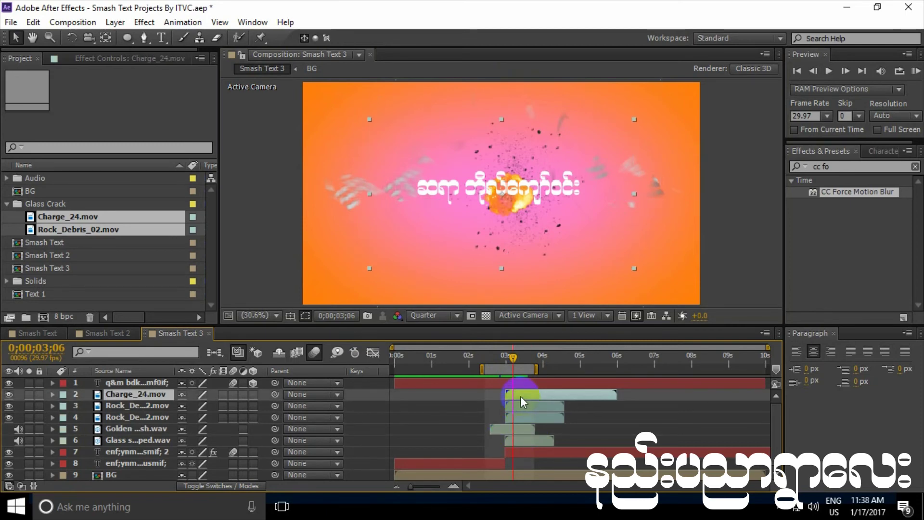
left_click_drag(518, 210, 519, 198)
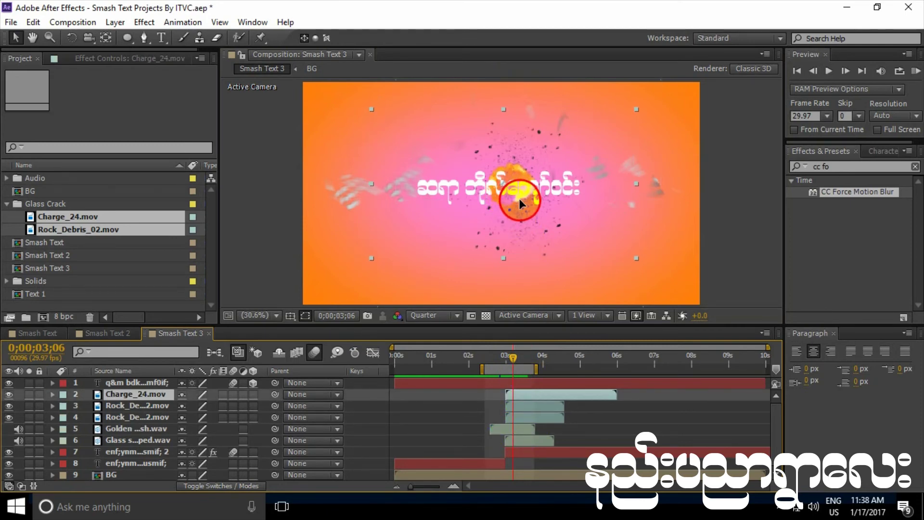
Step: Play the work area from 0;00;02;12 and scrub around the impact to check the explosion and debris
left_click_drag(508, 360, 484, 358)
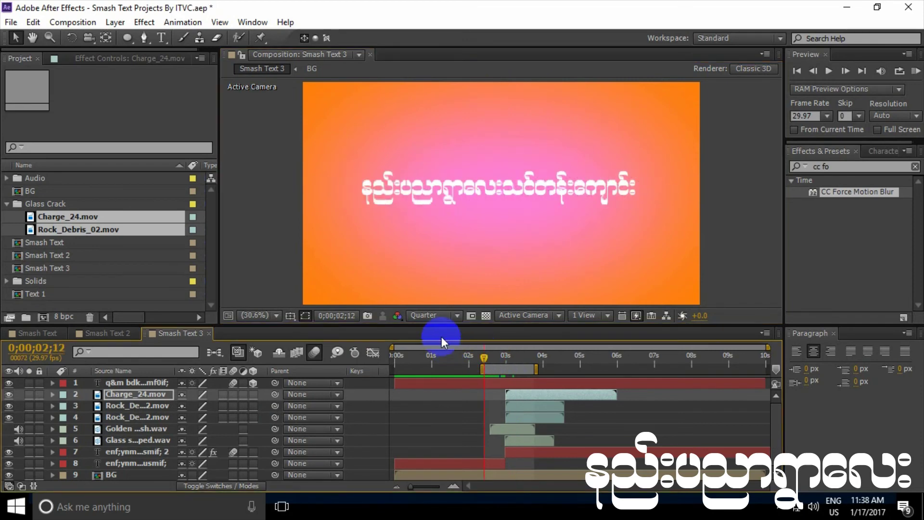
left_click(916, 71)
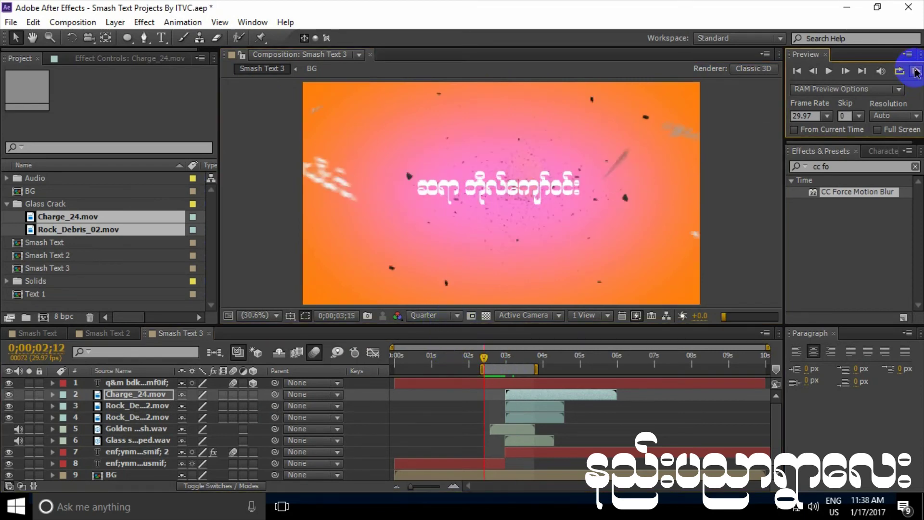
left_click(827, 73)
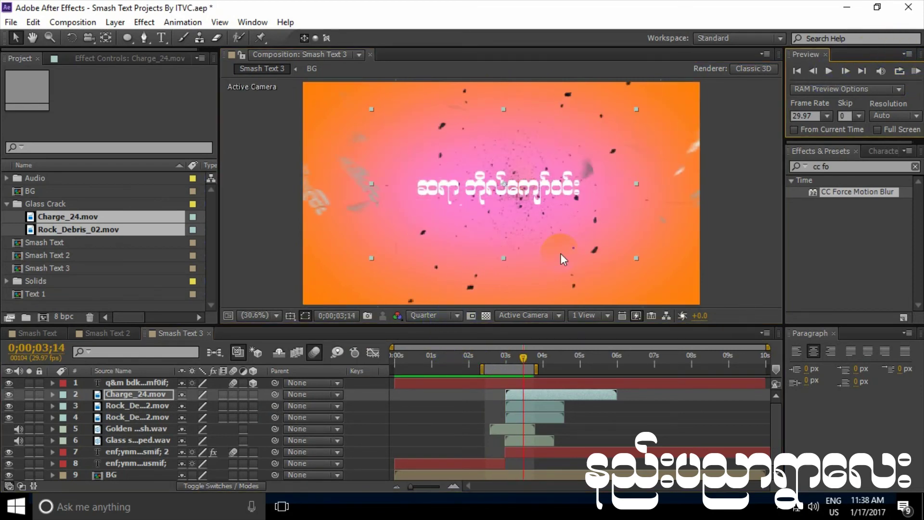
left_click(499, 357)
left_click(539, 356)
left_click(518, 356)
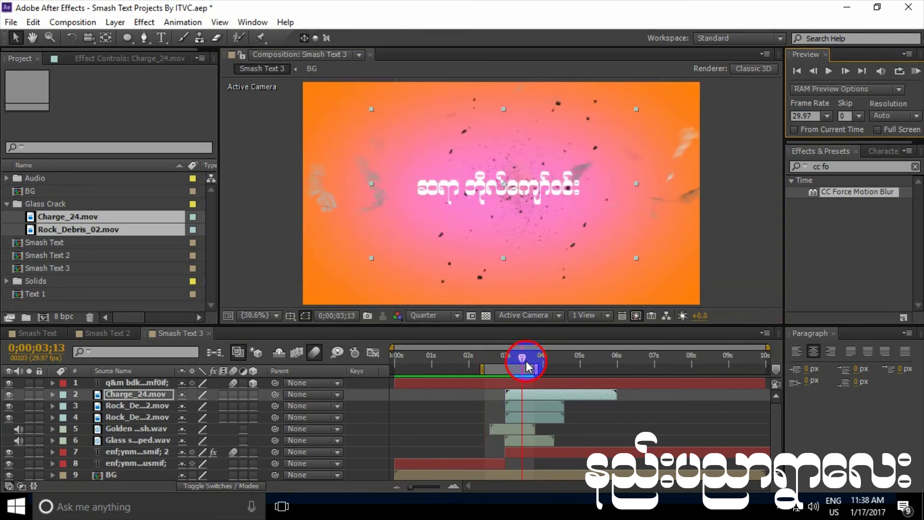
Step: Enable motion blur on the Charge_24.mov layer and both rock debris layers, and preview the result
left_click_drag(487, 360, 525, 365)
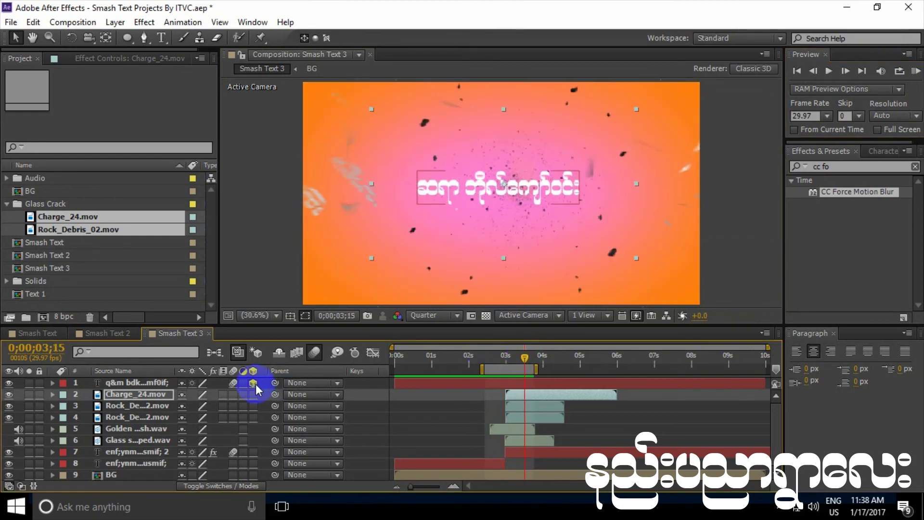
left_click_drag(233, 394, 233, 417)
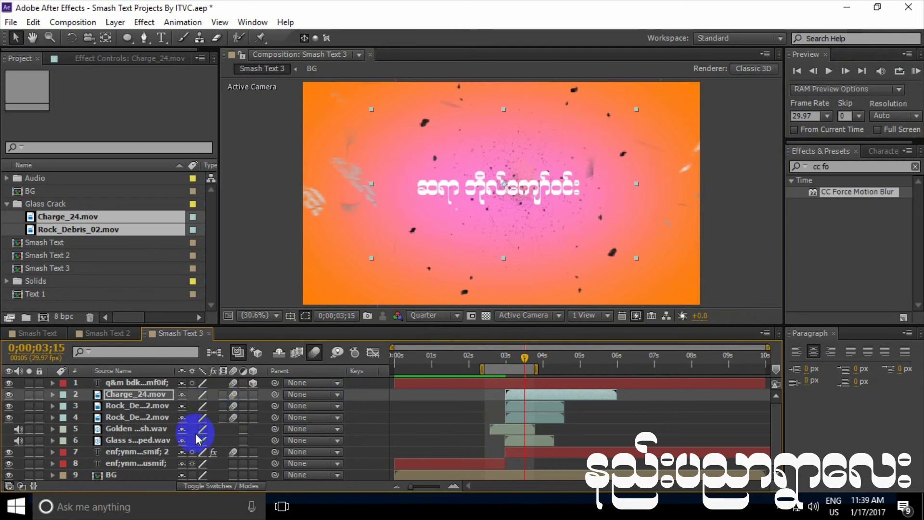
left_click(916, 71)
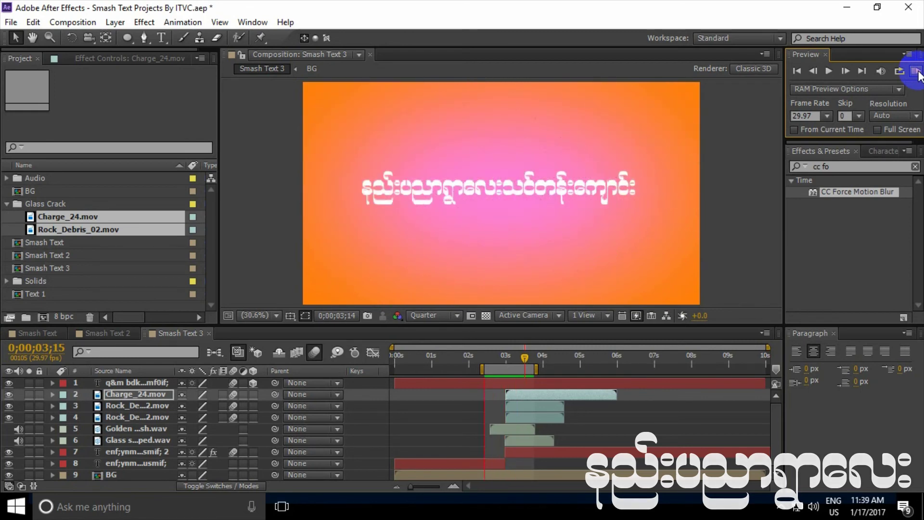
left_click(182, 242)
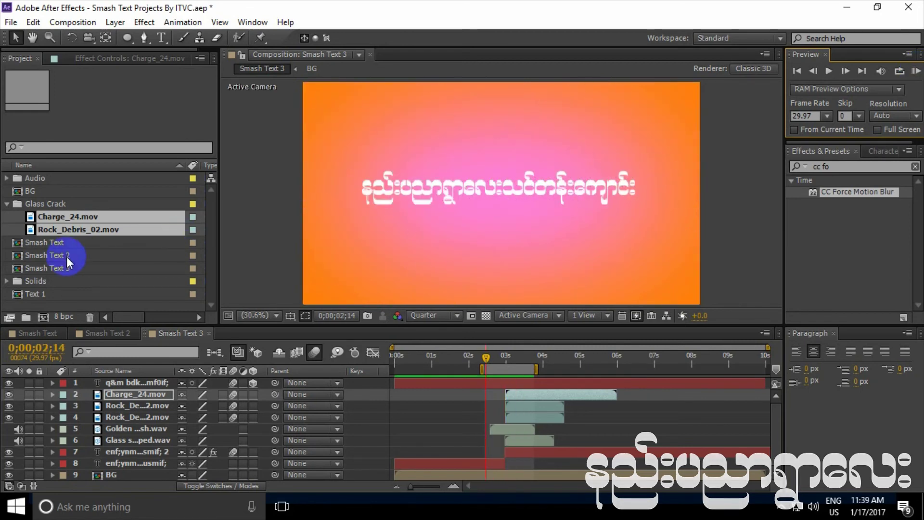
Step: Collapse the Glass Crack folder, deselect the layers, and enlarge the timeline area until all layers fit
left_click(7, 207)
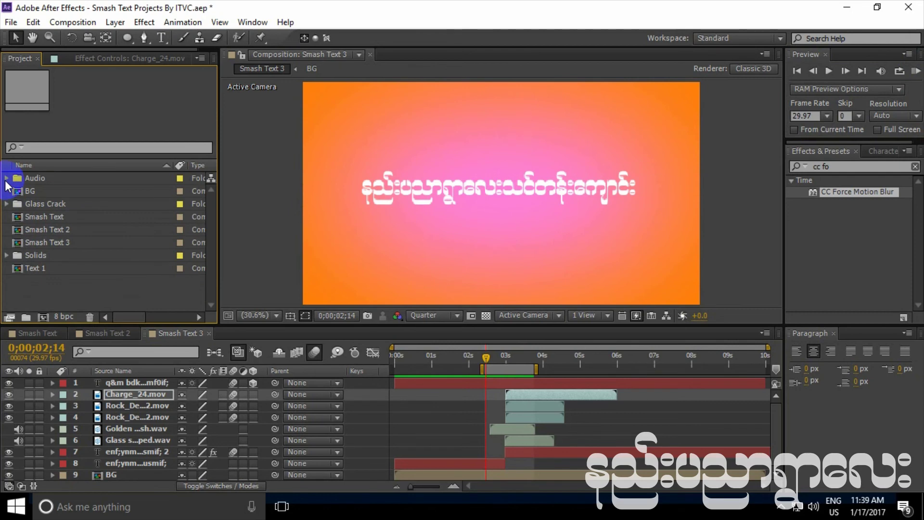
left_click_drag(341, 324, 340, 265)
left_click(120, 439)
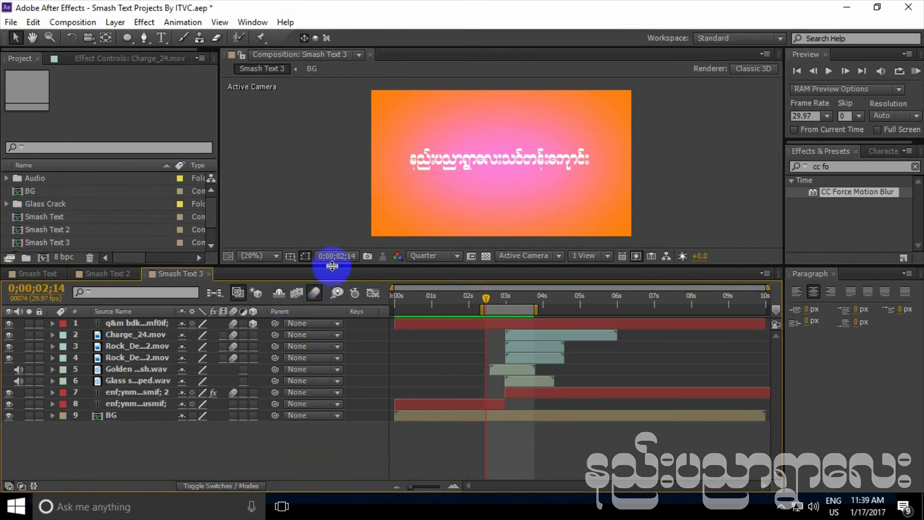
left_click_drag(332, 264, 333, 281)
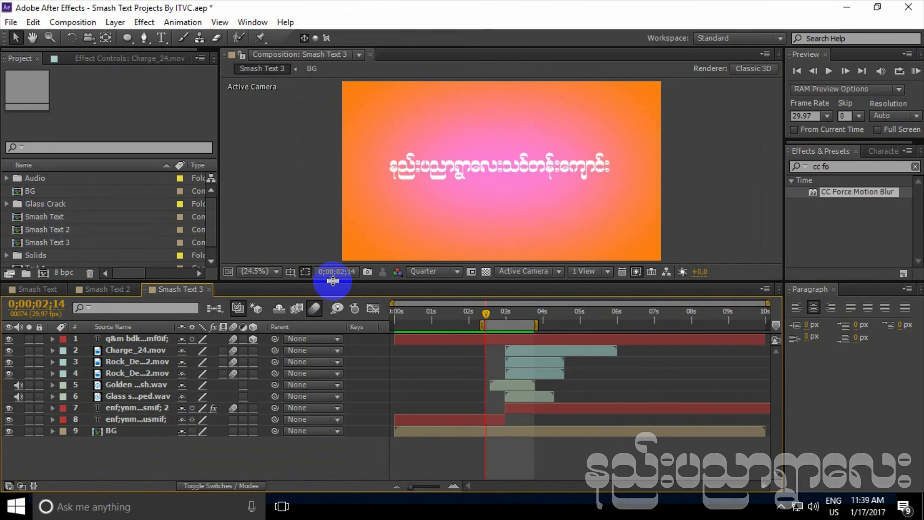
left_click_drag(332, 281, 330, 290)
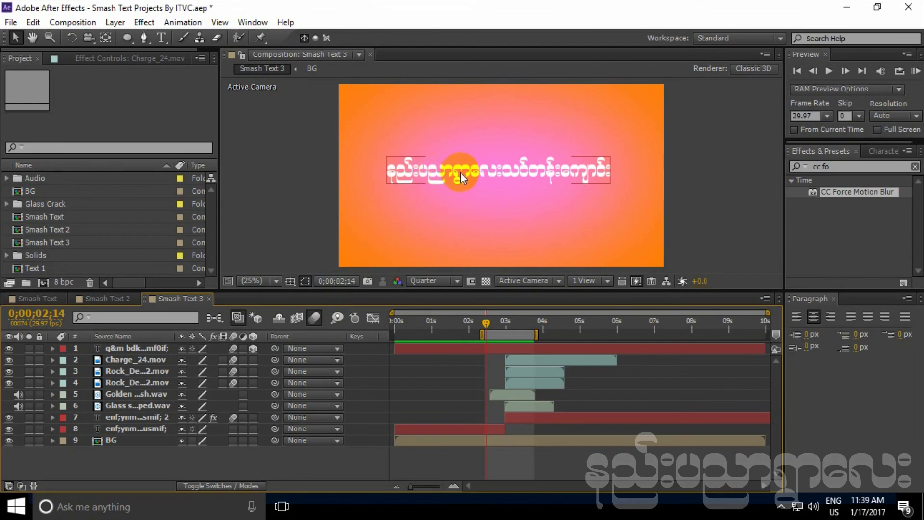